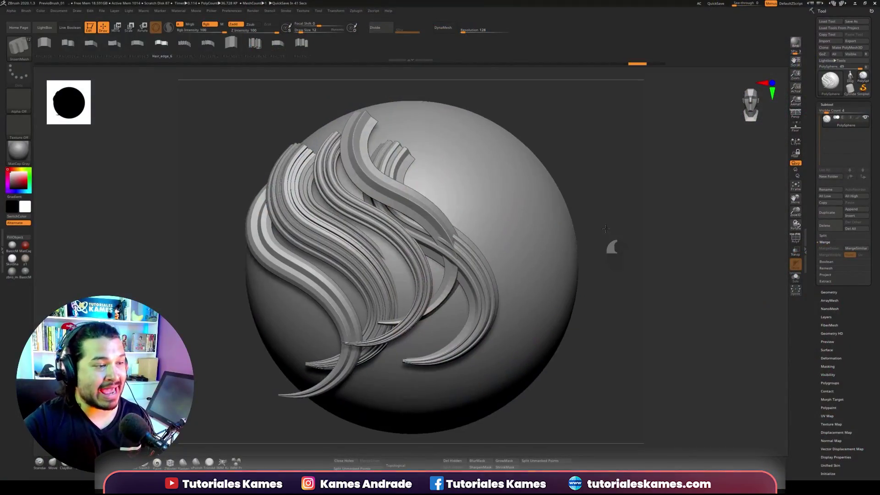
Draw a hair strip curve, undo it, and redraw it as an S-shape on the sphere's upper right.
drag(611, 246, 607, 220)
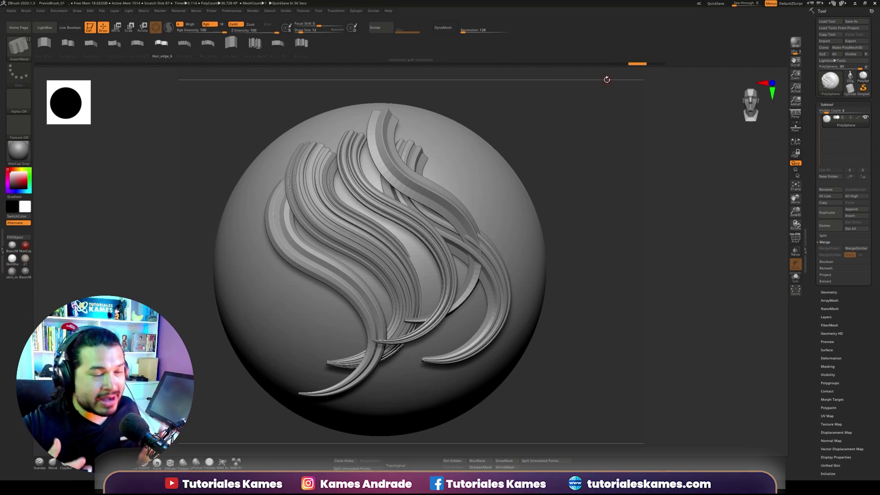
mouse_move(542, 167)
mouse_down()
mouse_move(568, 184)
mouse_move(570, 173)
mouse_move(590, 170)
mouse_move(585, 151)
mouse_up()
mouse_move(484, 125)
mouse_down()
mouse_move(473, 191)
mouse_move(542, 229)
mouse_up()
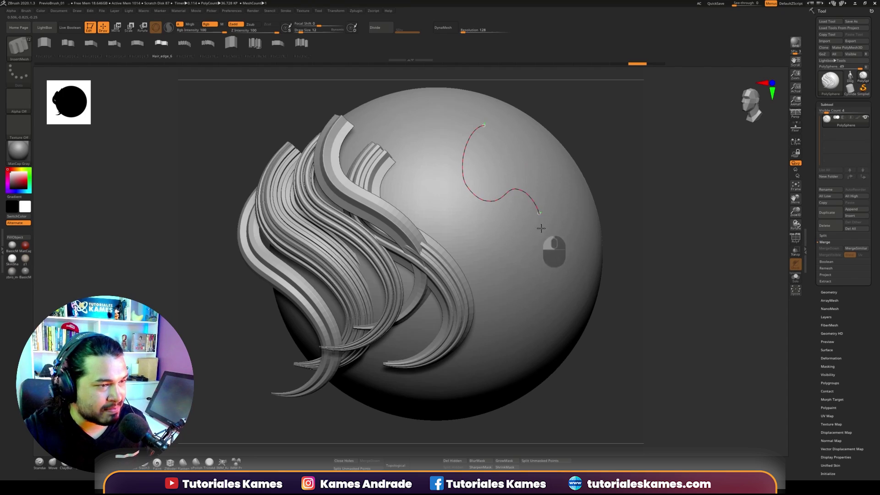
click(490, 202)
key(ctrl+z)
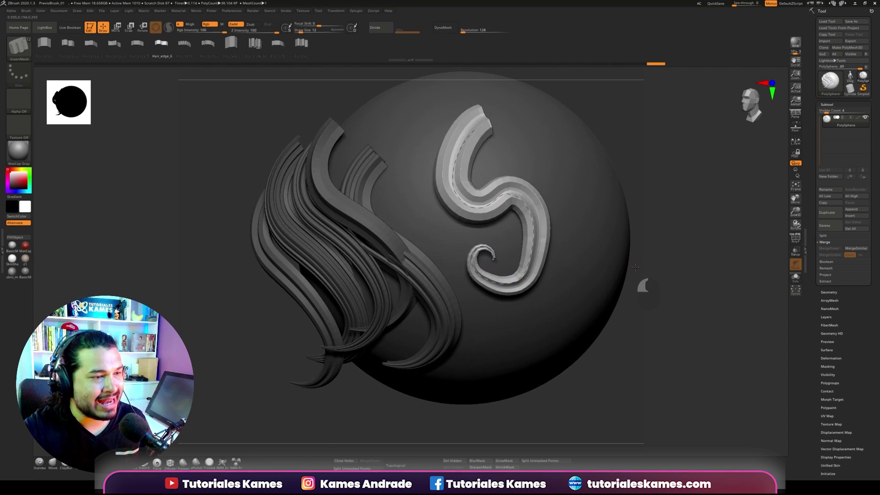
key(ctrl+z)
key(ctrl+z)
key(ctrl+z)
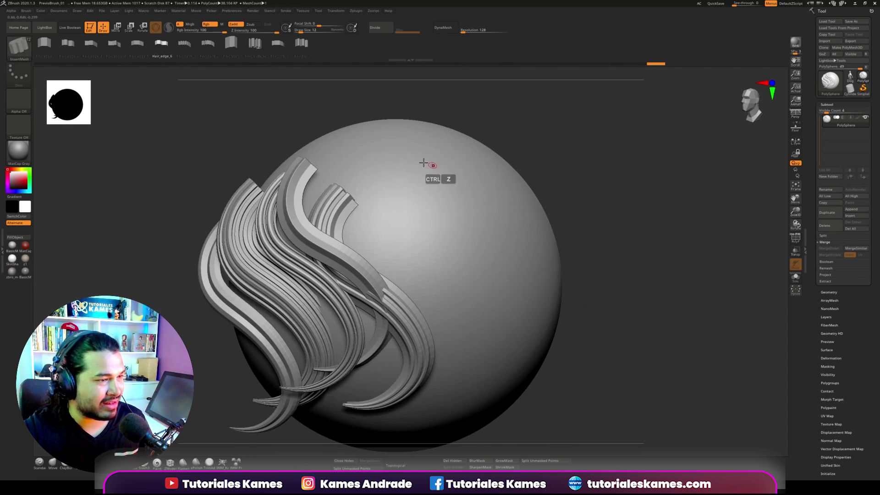
drag(393, 153, 468, 262)
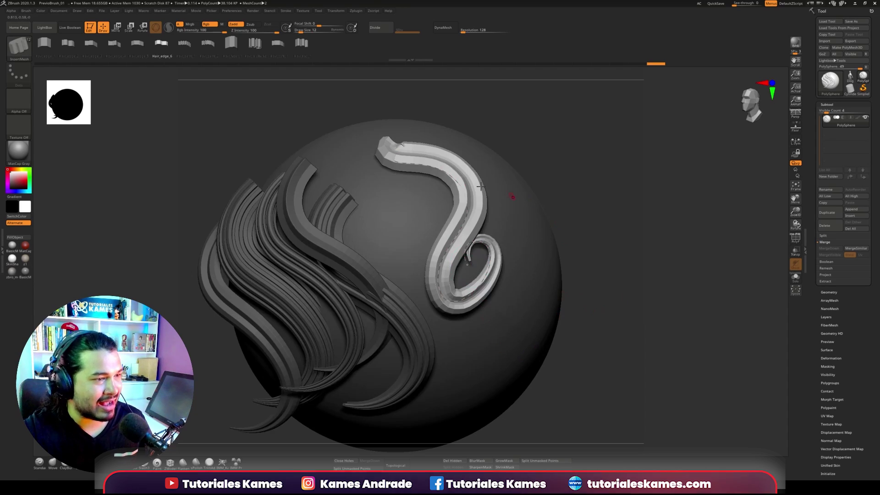
Rebuild the strip with Hair_multi_fib, try Hair_soft_1, then undo back to the multi-fiber version.
click(255, 42)
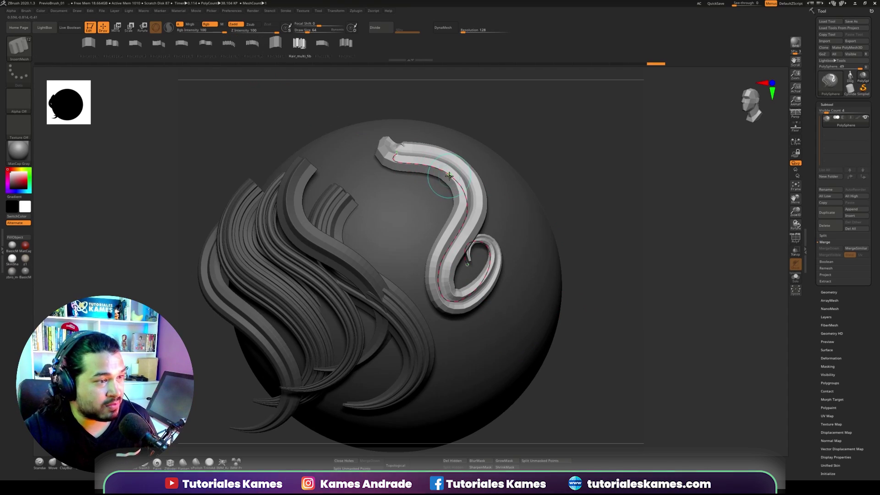
click(450, 175)
click(324, 45)
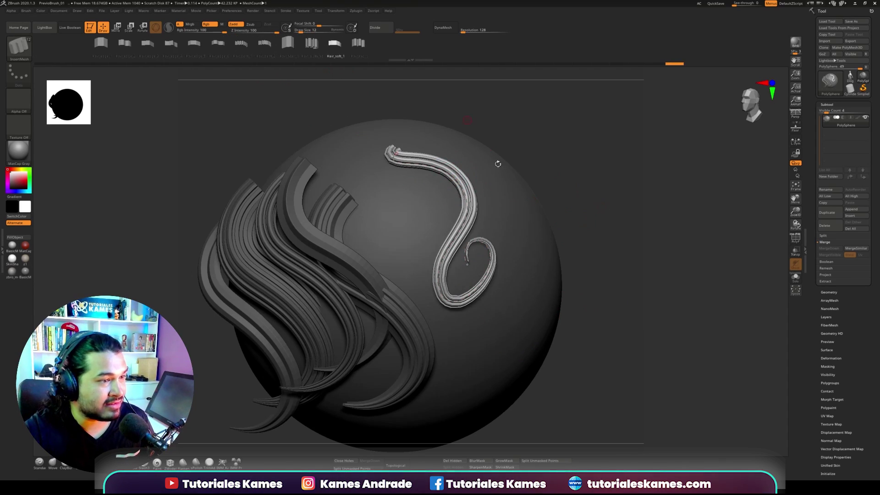
click(470, 200)
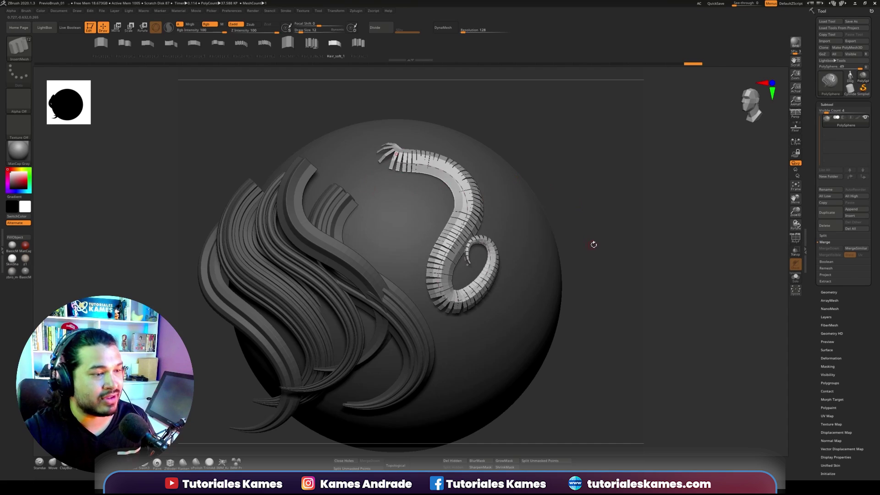
drag(594, 245, 605, 236)
key(ctrl+z)
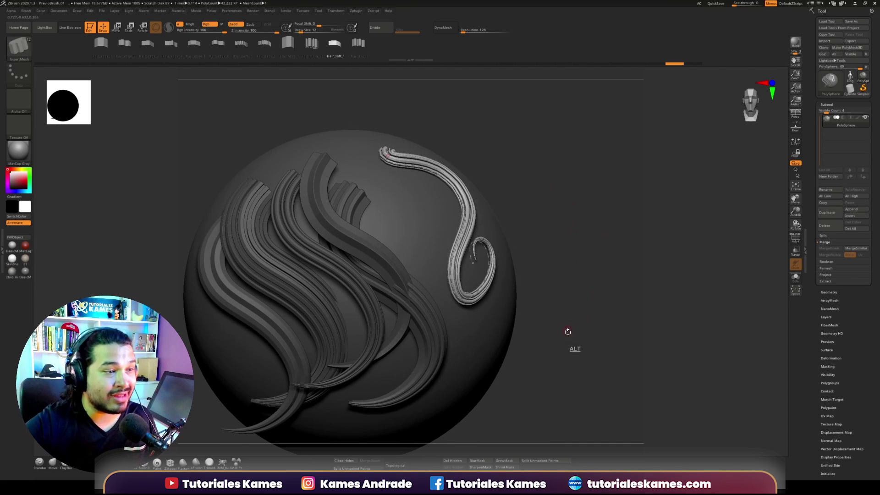
alt+drag(568, 332, 587, 293)
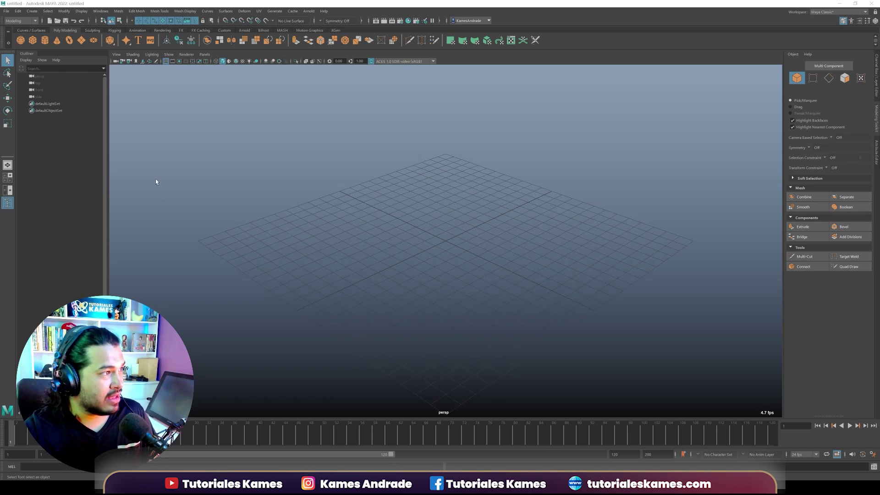
Create a polygon cube, frame it, and set its height subdivisions to 3 in the Channel Box.
click(33, 42)
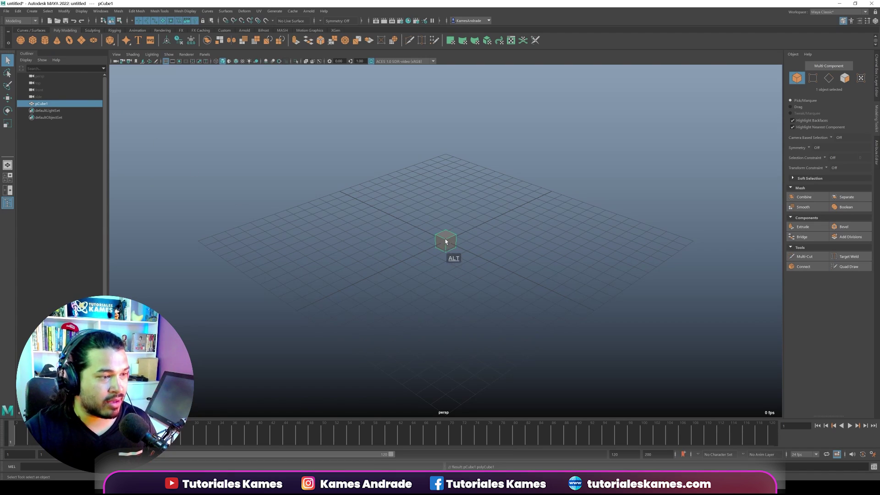
alt+drag(446, 242, 570, 346)
alt+right_drag(570, 346, 577, 256)
key(f)
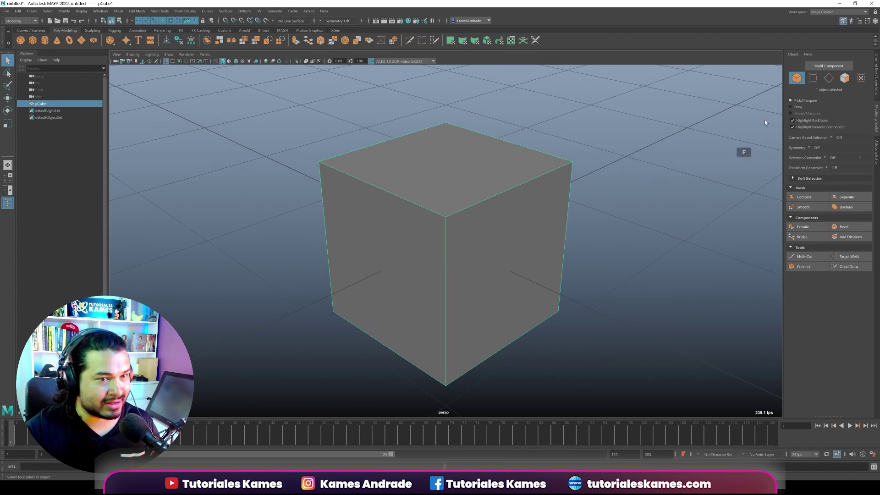
click(878, 96)
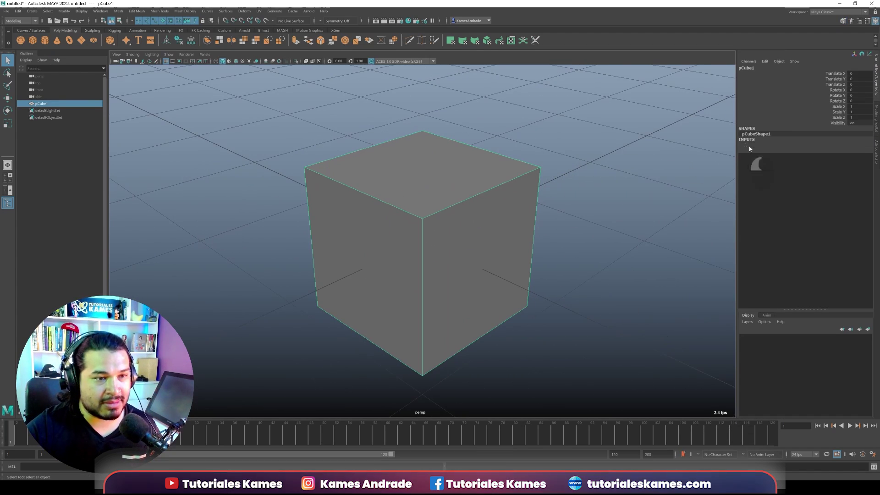
mouse_move(605, 258)
alt+mouse_down()
mouse_move(584, 275)
mouse_move(606, 255)
mouse_move(642, 248)
alt+mouse_up()
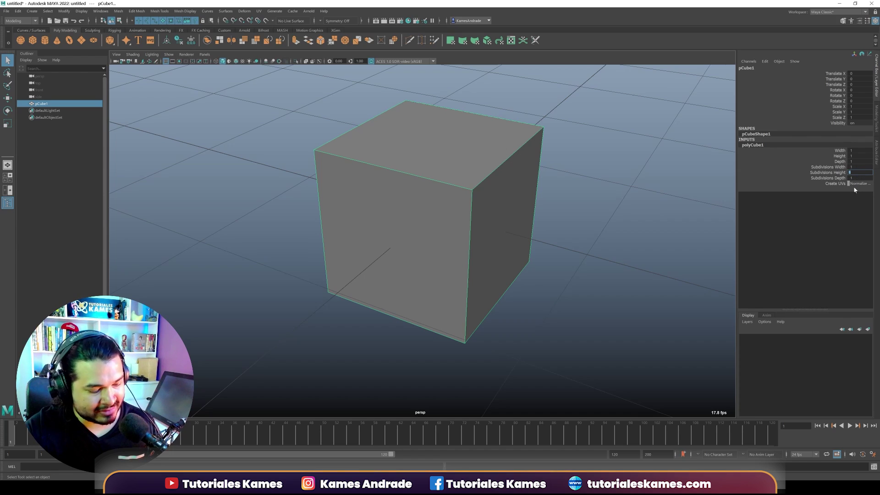
mouse_move(679, 260)
alt+mouse_down()
mouse_move(619, 293)
mouse_move(466, 184)
alt+mouse_up()
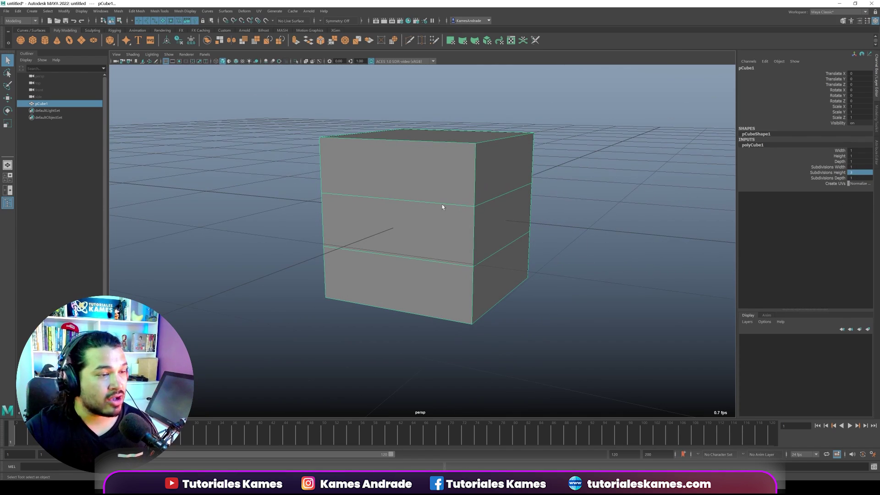
mouse_move(469, 167)
alt+mouse_down()
mouse_move(619, 230)
mouse_move(575, 198)
mouse_move(618, 209)
alt+mouse_up()
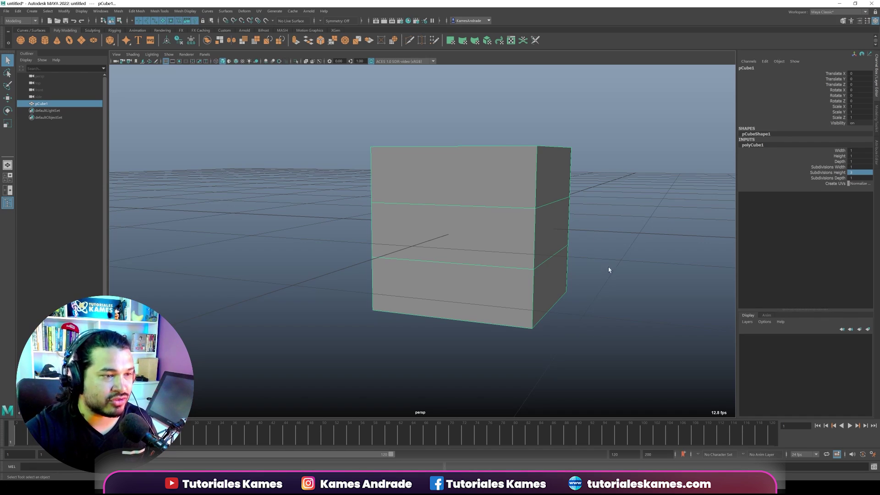
mouse_move(609, 270)
alt+mouse_down()
mouse_move(604, 255)
mouse_move(625, 244)
mouse_move(607, 226)
mouse_move(631, 263)
alt+mouse_up()
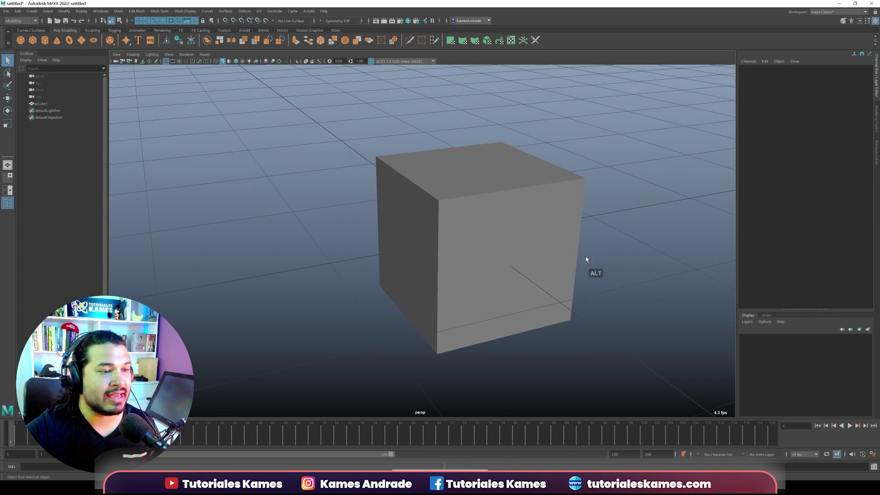
Delete the cube's four top faces and four bottom faces in Face mode.
alt+drag(586, 255, 657, 218)
click(875, 114)
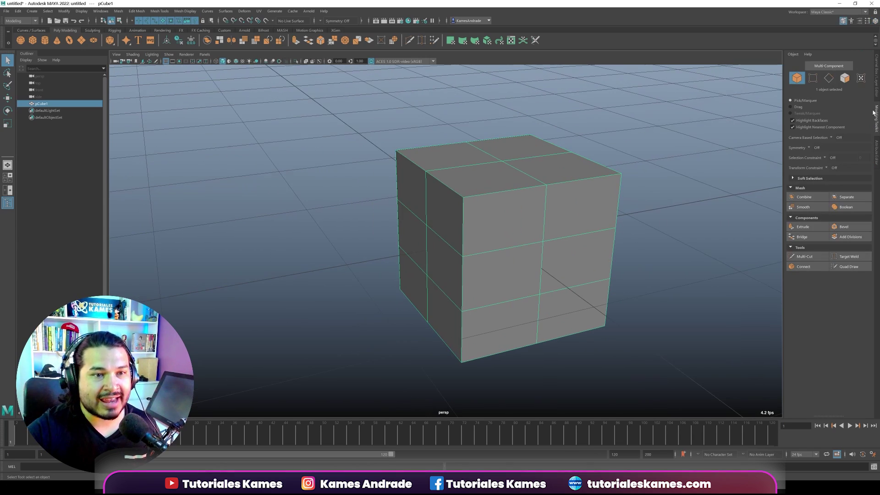
click(844, 80)
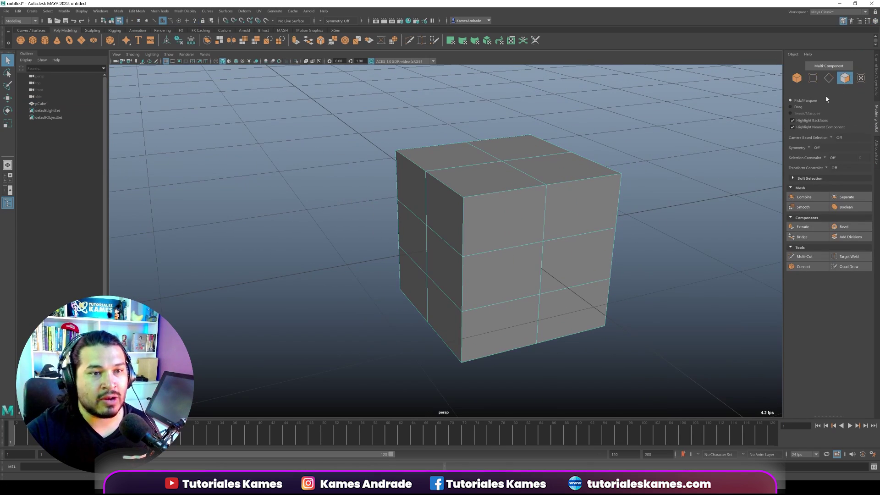
click(800, 108)
drag(501, 144, 518, 183)
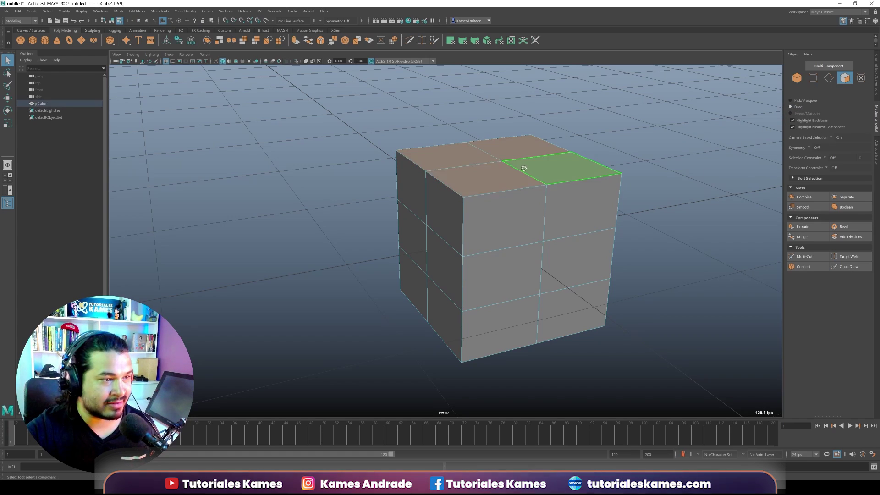
key(Insert)
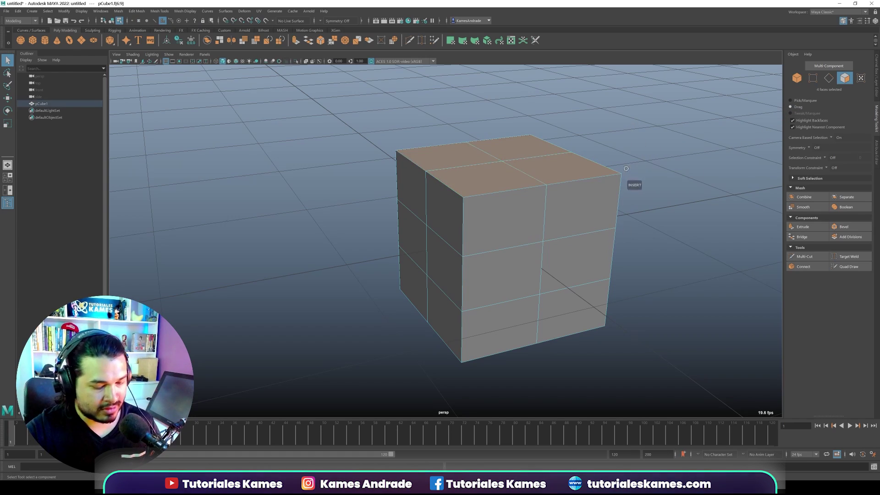
key(Delete)
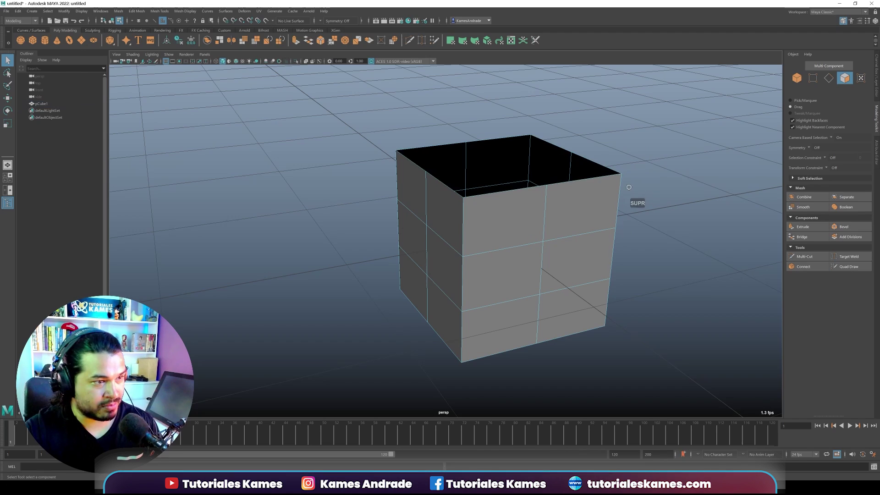
alt+drag(659, 252, 677, 235)
drag(541, 329, 530, 367)
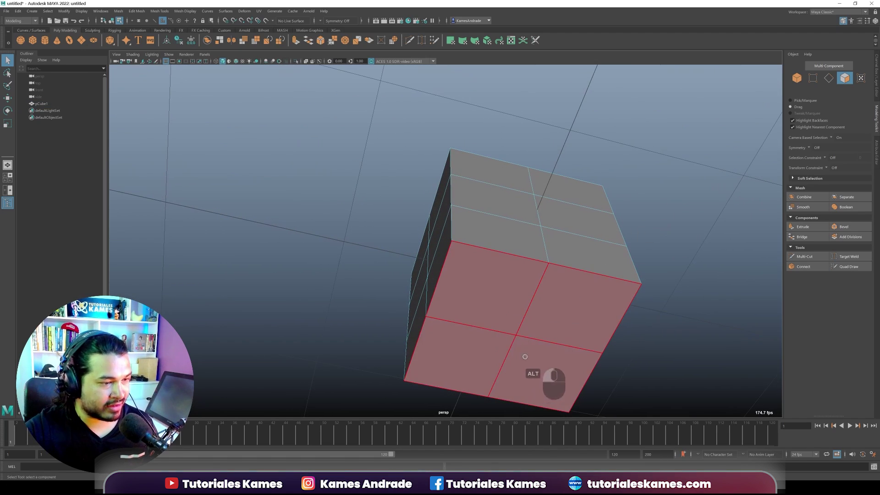
key(Delete)
Set symmetry to Object X and select a vertical loop of eight vertices.
mouse_move(662, 250)
alt+mouse_down()
mouse_move(665, 262)
mouse_move(621, 225)
mouse_move(541, 230)
alt+mouse_up()
click(321, 21)
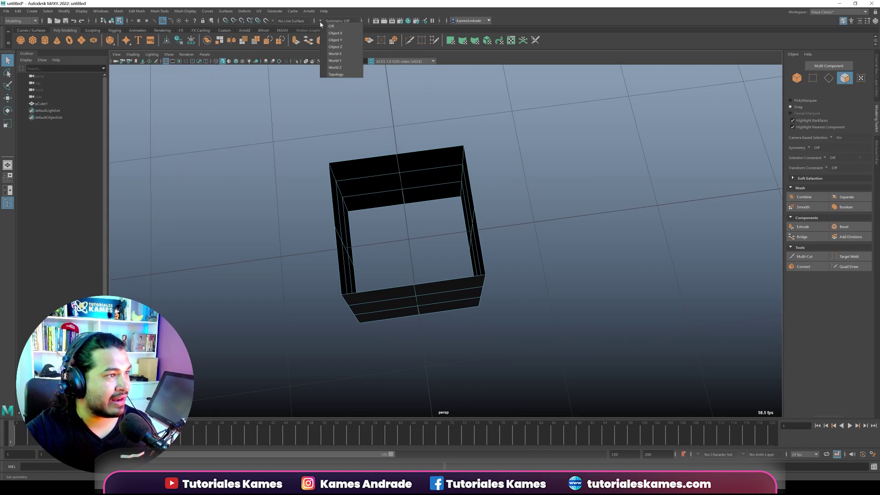
click(345, 33)
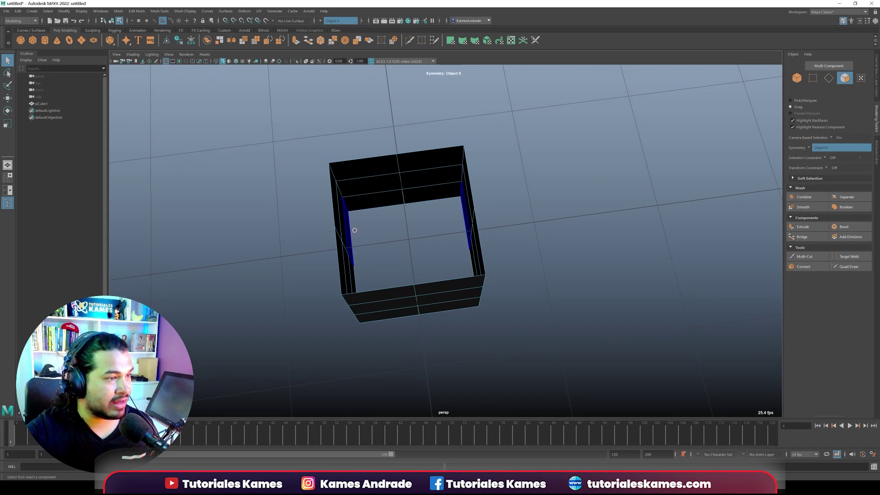
alt+drag(531, 191, 596, 151)
click(814, 79)
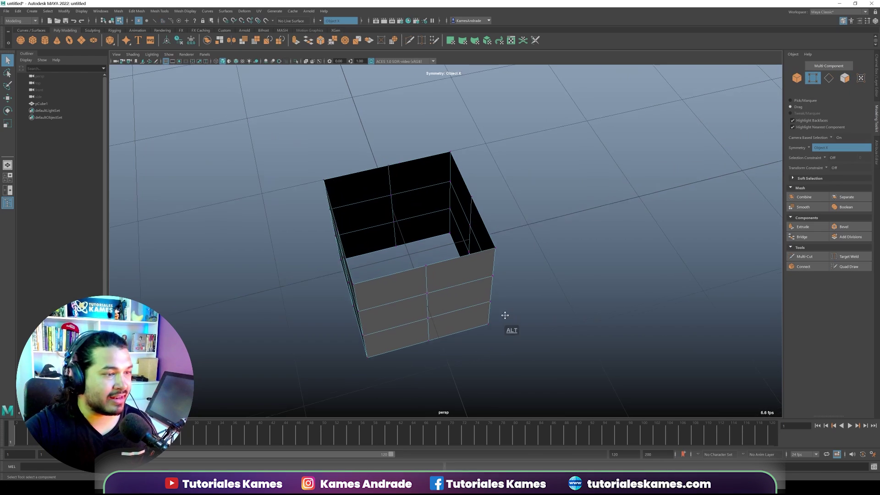
alt+drag(505, 316, 595, 259)
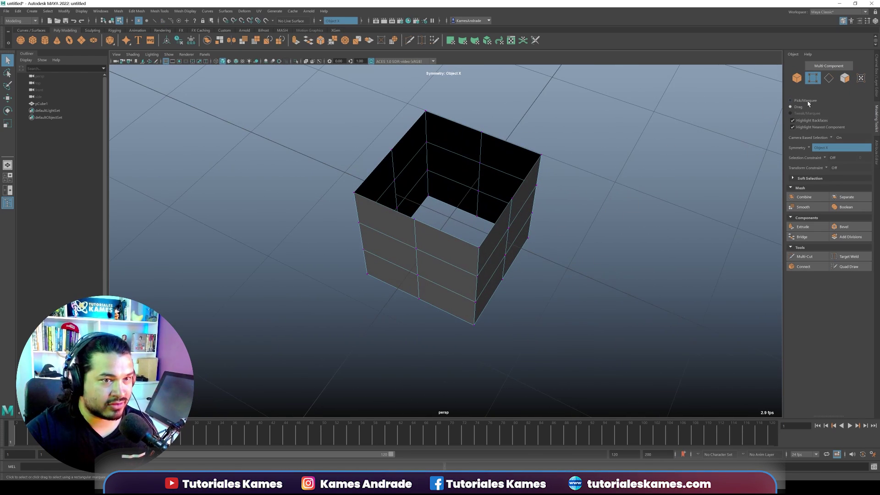
mouse_move(490, 308)
alt+mouse_down()
mouse_move(438, 246)
mouse_move(418, 342)
alt+mouse_up()
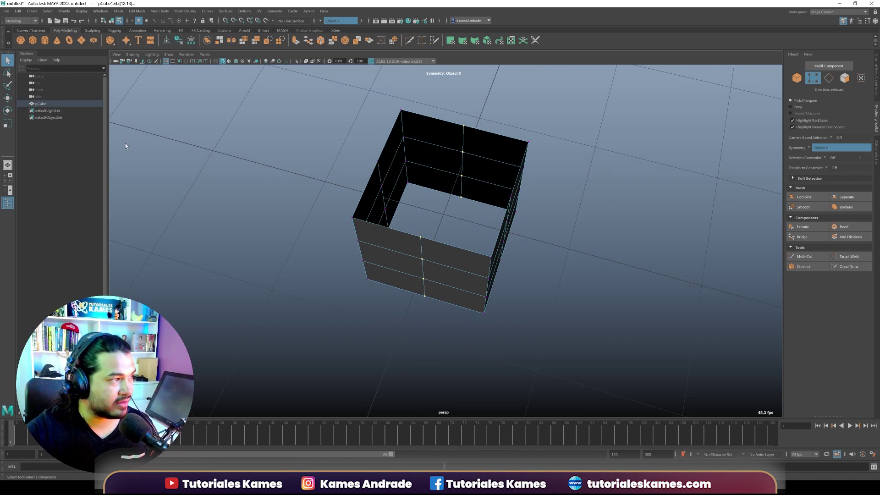
Move the selected vertex loop outward to widen the box.
click(5, 95)
alt+drag(482, 220, 437, 265)
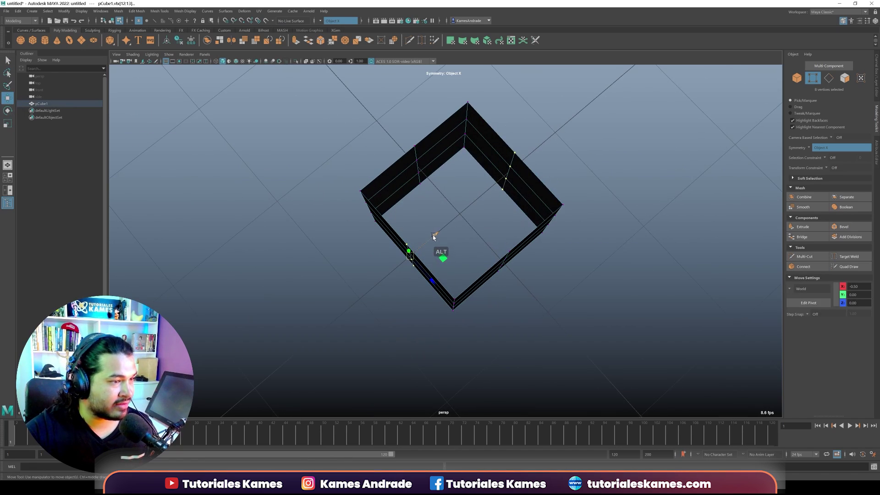
middle_drag(435, 237, 362, 298)
mouse_move(361, 291)
alt+mouse_down()
mouse_move(558, 231)
mouse_move(560, 193)
mouse_move(561, 214)
alt+mouse_up()
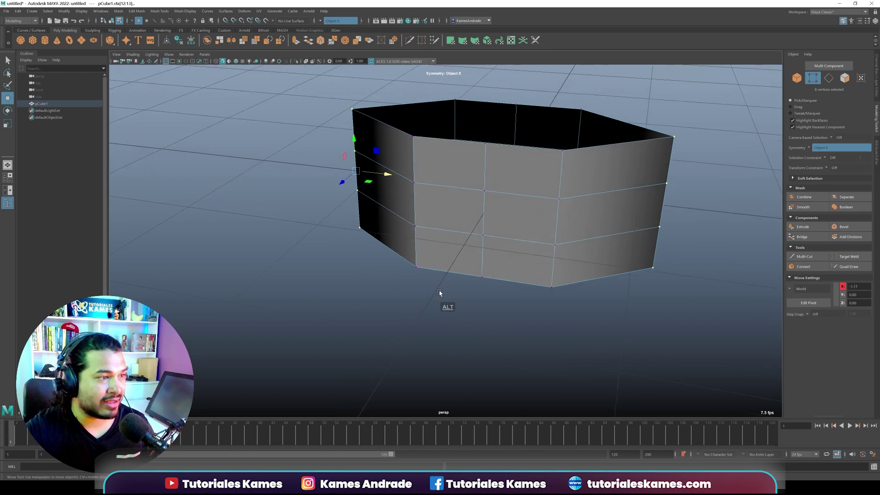
mouse_move(442, 294)
alt+mouse_down()
mouse_move(432, 295)
mouse_move(452, 281)
mouse_move(349, 330)
mouse_move(366, 289)
mouse_move(370, 298)
alt+mouse_up()
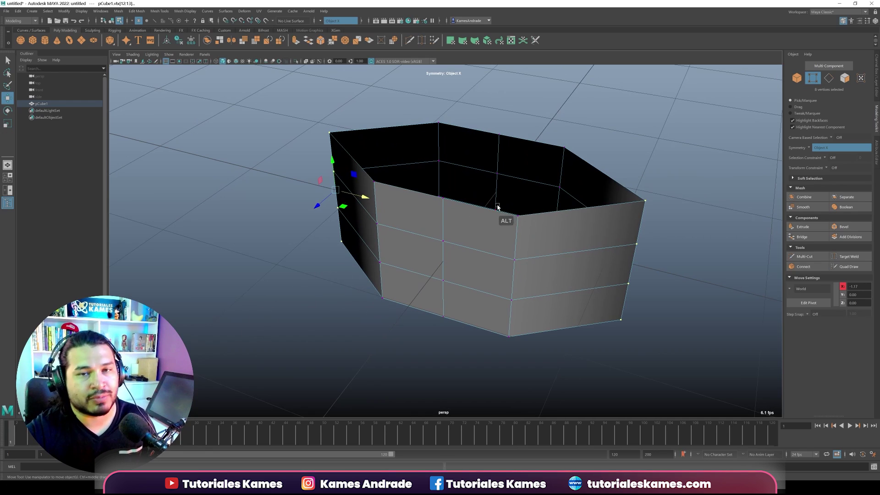
alt+drag(471, 287, 486, 276)
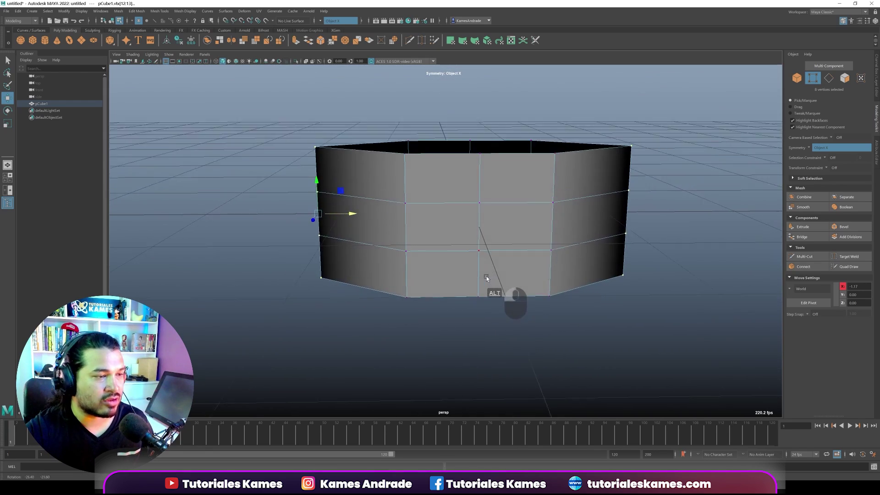
Check the ring in the front orthographic view, then return to perspective.
key(space)
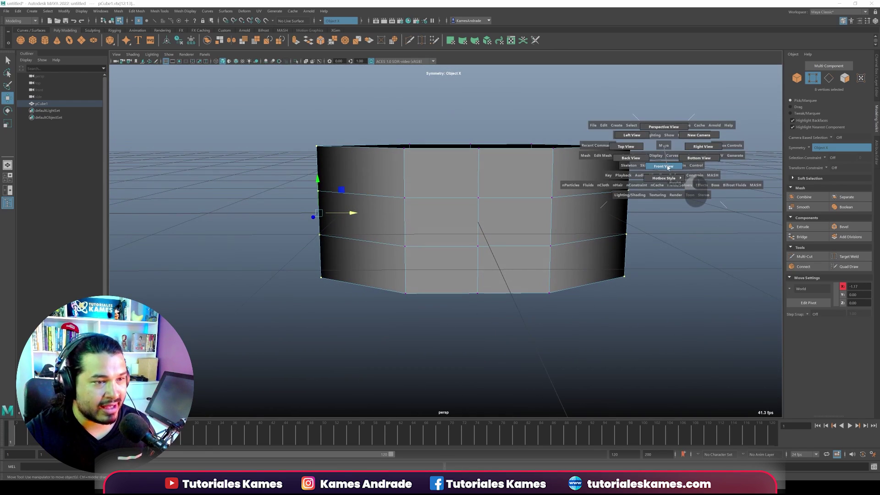
click(668, 168)
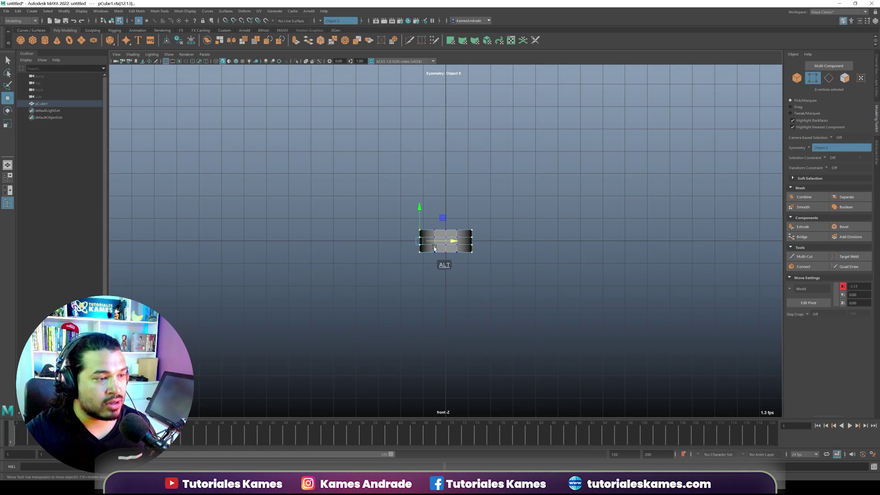
alt+right_drag(434, 248, 511, 236)
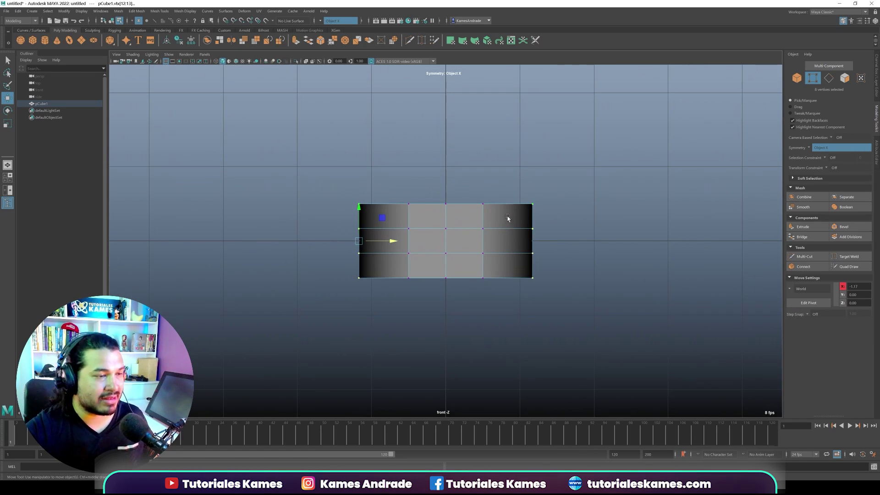
key(space)
drag(564, 193, 554, 178)
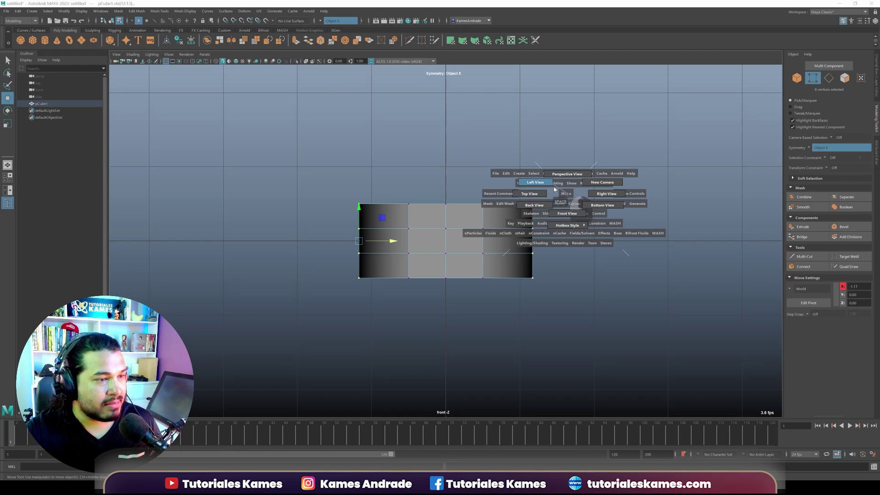
mouse_move(572, 178)
alt+mouse_down()
mouse_move(523, 234)
mouse_move(545, 311)
mouse_move(494, 307)
alt+mouse_up()
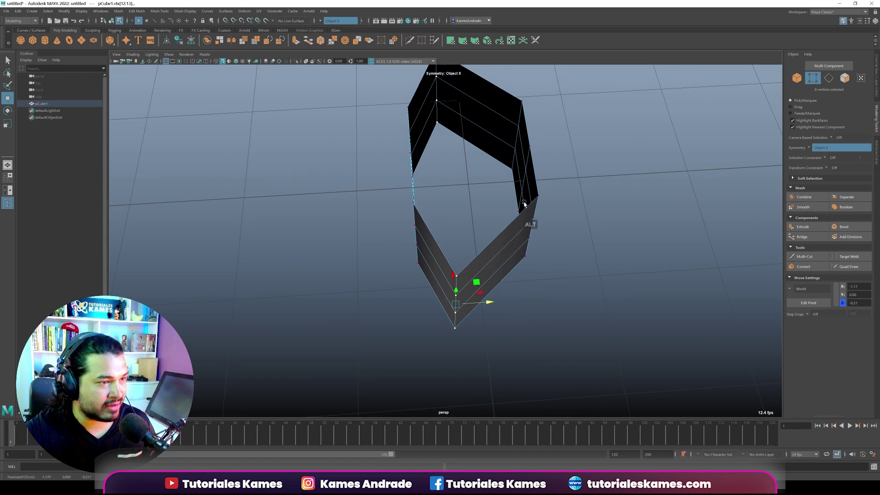
mouse_move(567, 215)
alt+mouse_down()
mouse_move(603, 255)
mouse_move(546, 285)
mouse_move(576, 281)
mouse_move(485, 216)
mouse_move(490, 317)
mouse_move(478, 315)
mouse_move(547, 289)
mouse_move(521, 309)
alt+mouse_up()
Pull the front vertex column outward, then return to object mode and deselect.
drag(528, 223, 477, 315)
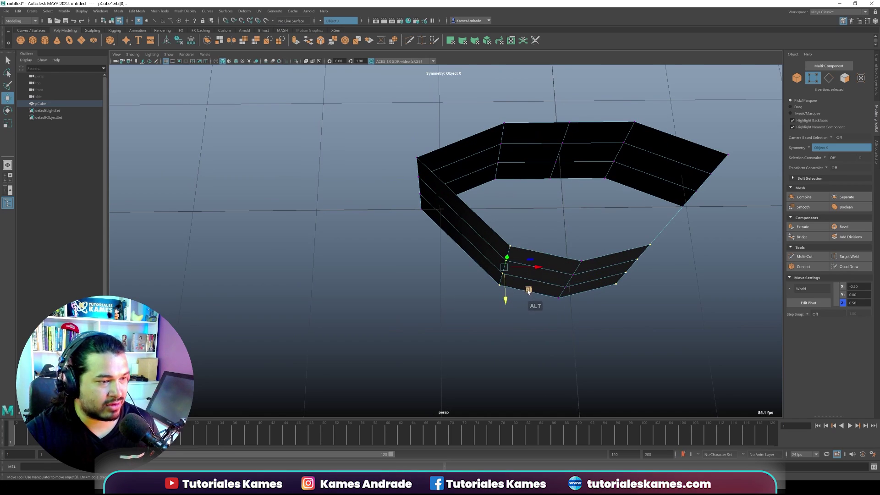
mouse_move(525, 294)
mouse_down()
mouse_move(494, 273)
mouse_move(610, 202)
mouse_up()
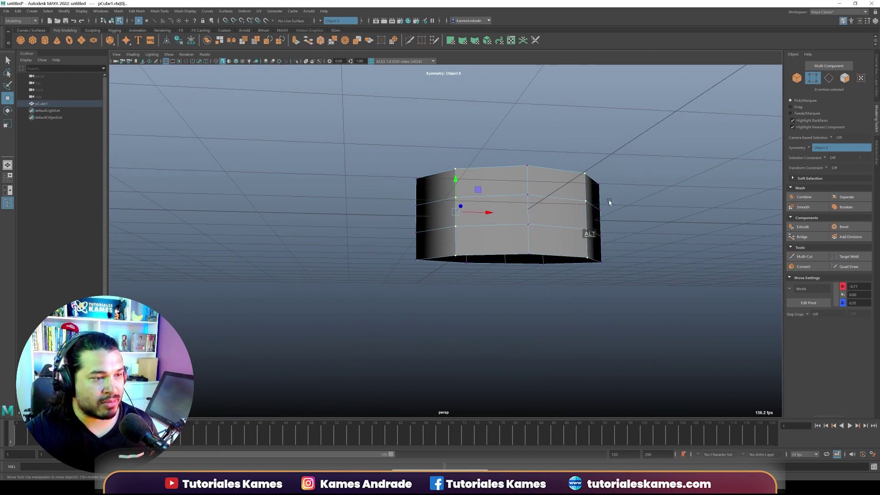
click(798, 79)
click(476, 167)
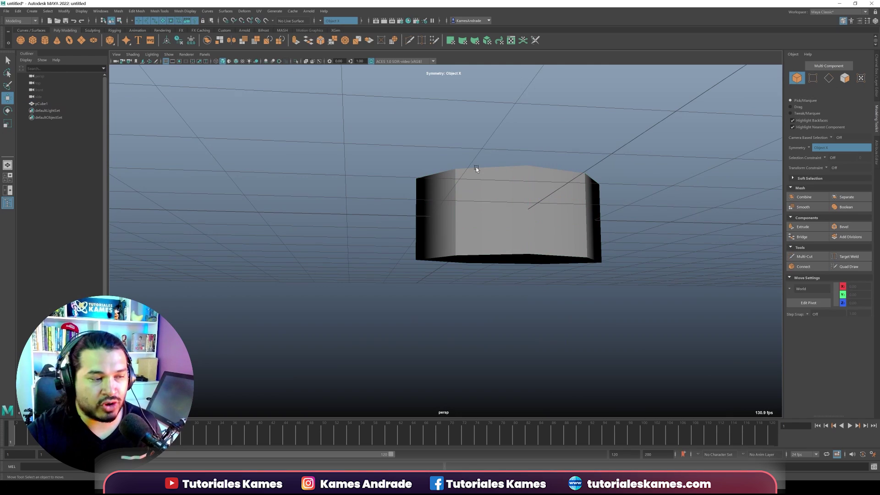
Extract the ring's top band of faces as a separate mesh.
mouse_move(599, 161)
alt+mouse_down()
mouse_move(629, 191)
mouse_move(564, 191)
mouse_move(459, 216)
mouse_move(528, 246)
mouse_move(592, 218)
alt+mouse_up()
click(564, 191)
mouse_move(596, 210)
alt+mouse_down()
mouse_move(601, 172)
mouse_move(303, 183)
alt+mouse_up()
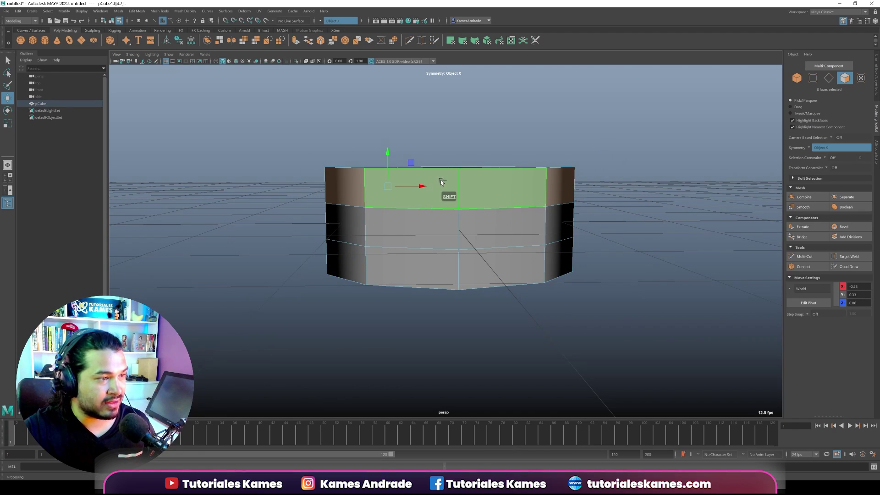
shift+right_drag(441, 180, 434, 267)
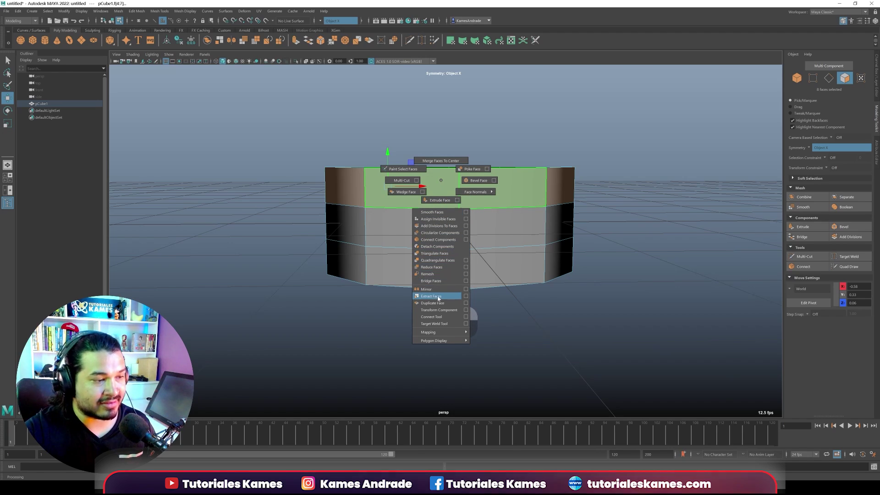
shift+right_drag(431, 299, 439, 297)
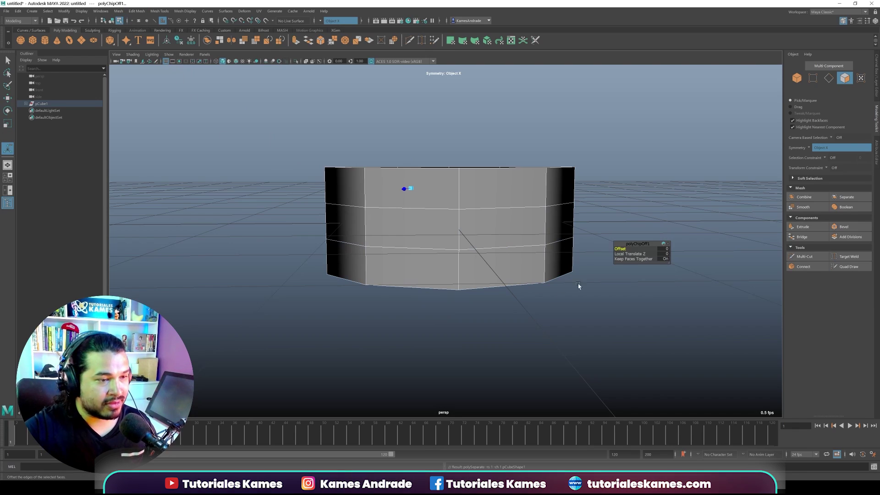
click(645, 211)
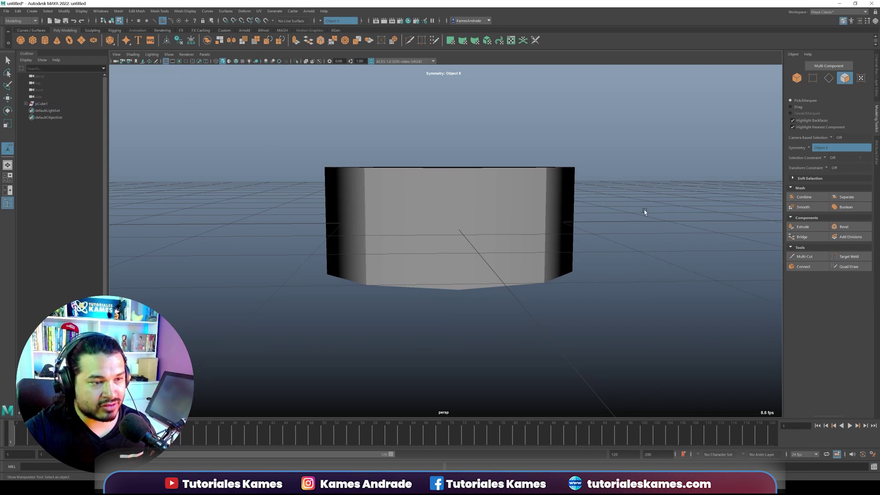
double_click(480, 184)
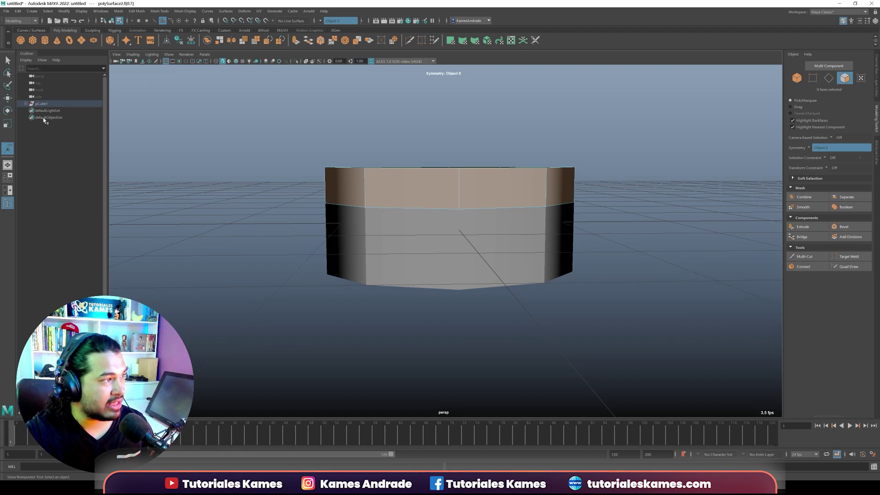
Select polySurface1 in the Outliner and extract its middle face loop.
click(27, 103)
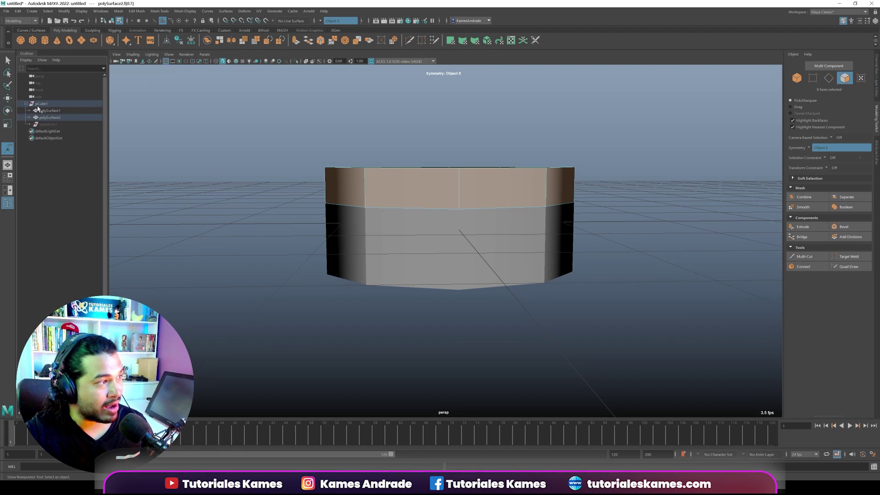
click(49, 117)
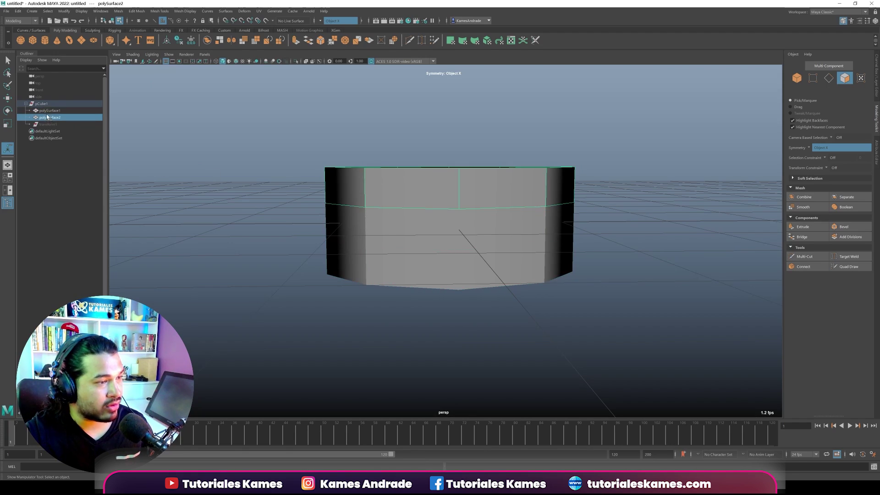
double_click(49, 111)
key(Escape)
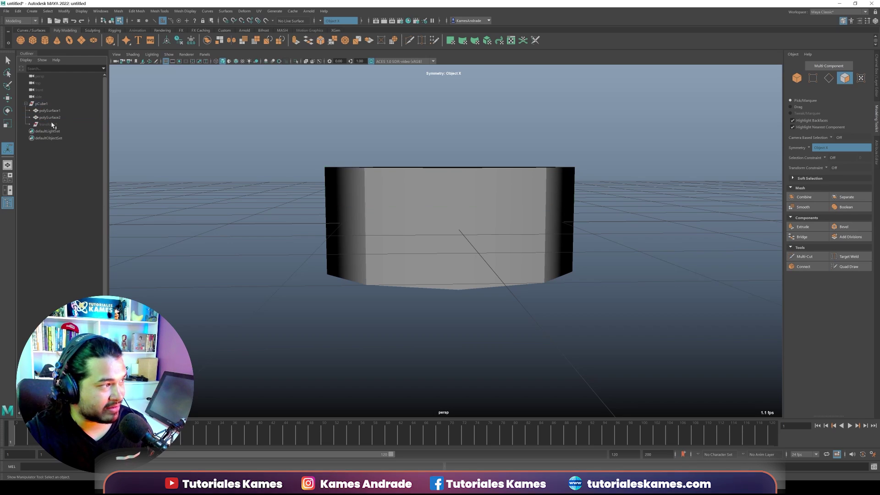
click(49, 110)
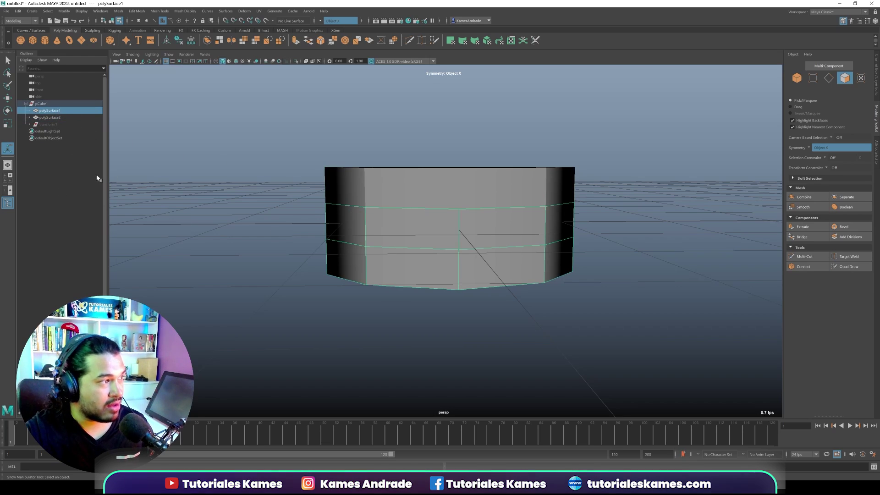
alt+drag(556, 211, 576, 212)
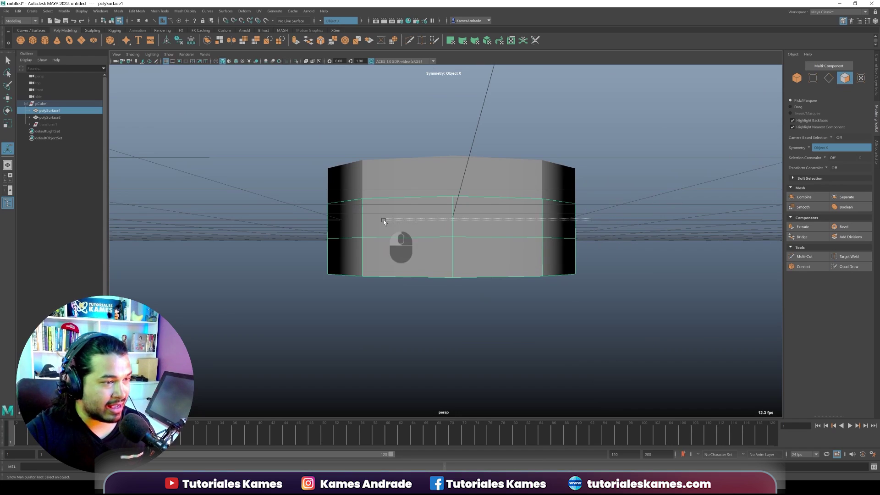
click(377, 235)
mouse_move(377, 234)
alt+mouse_down()
mouse_move(587, 220)
mouse_move(300, 242)
alt+mouse_up()
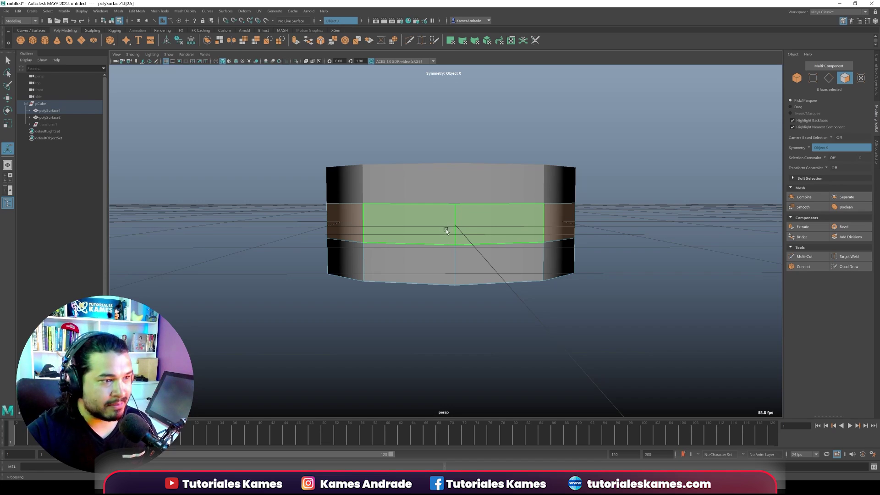
click(331, 288)
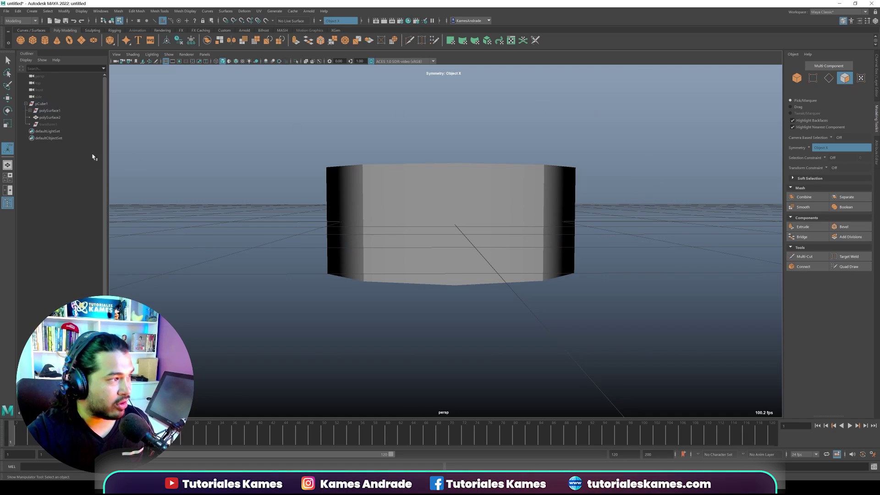
Parent polySurface3, polySurface4 and polySurface2 under pCube1 and delete pCube1's history.
click(30, 110)
click(54, 118)
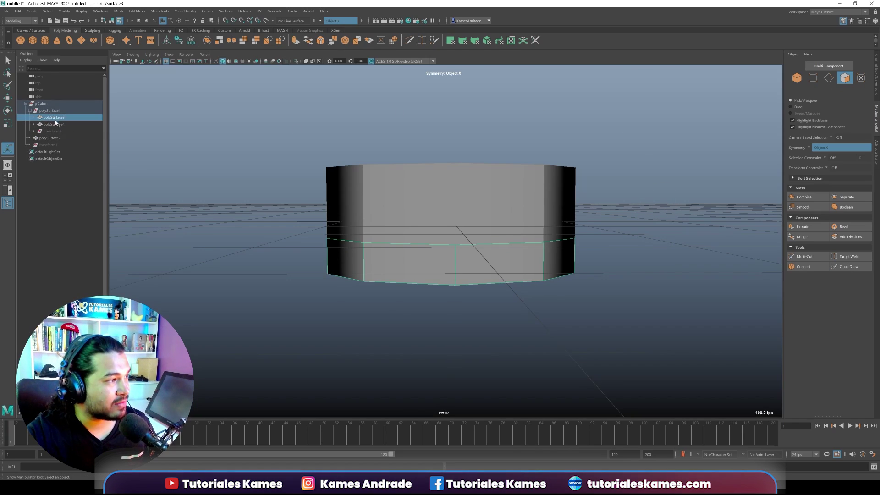
click(48, 124)
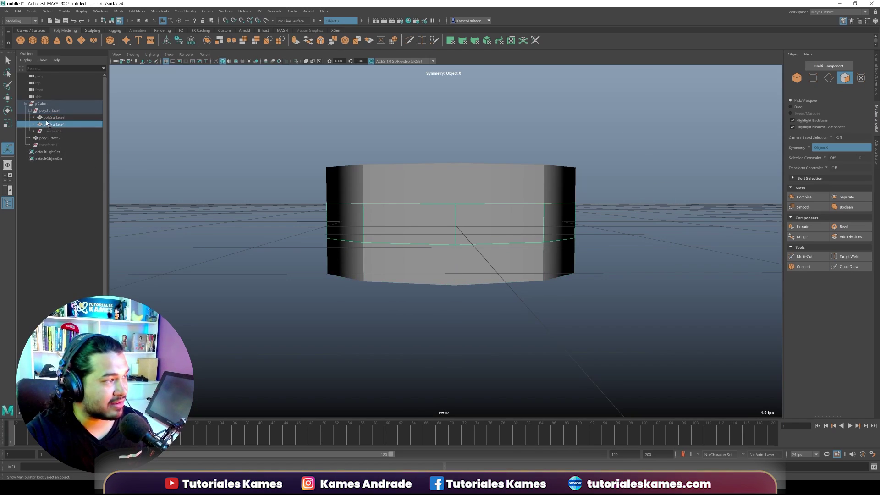
shift+click(58, 118)
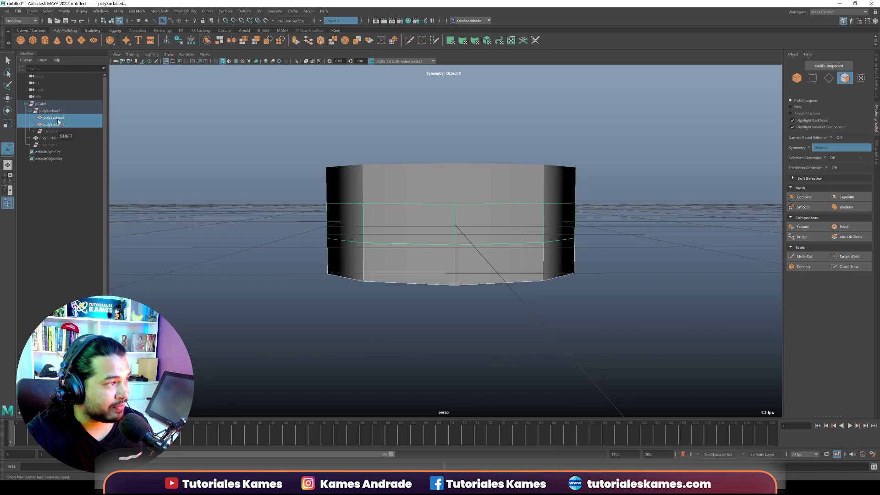
drag(48, 110, 48, 111)
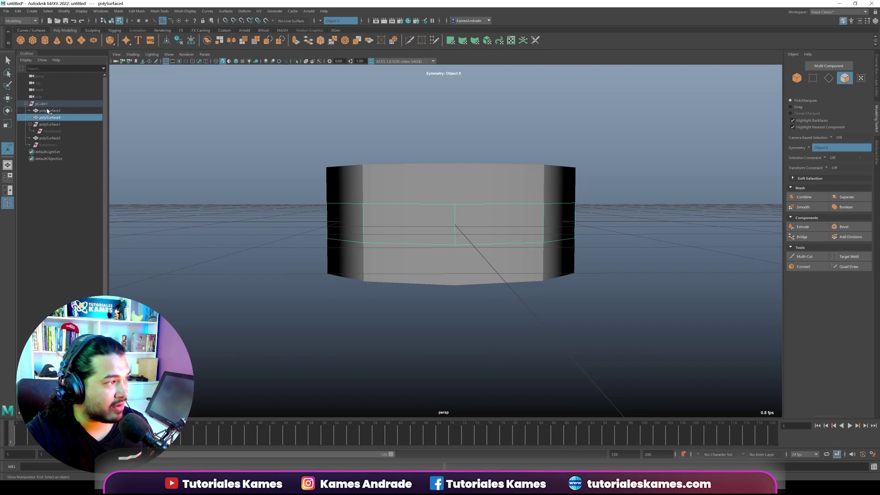
click(51, 138)
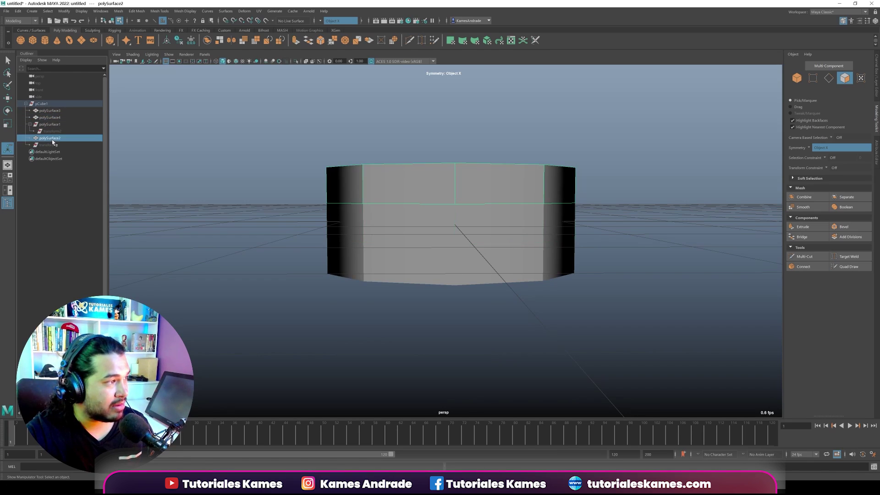
drag(50, 122, 50, 121)
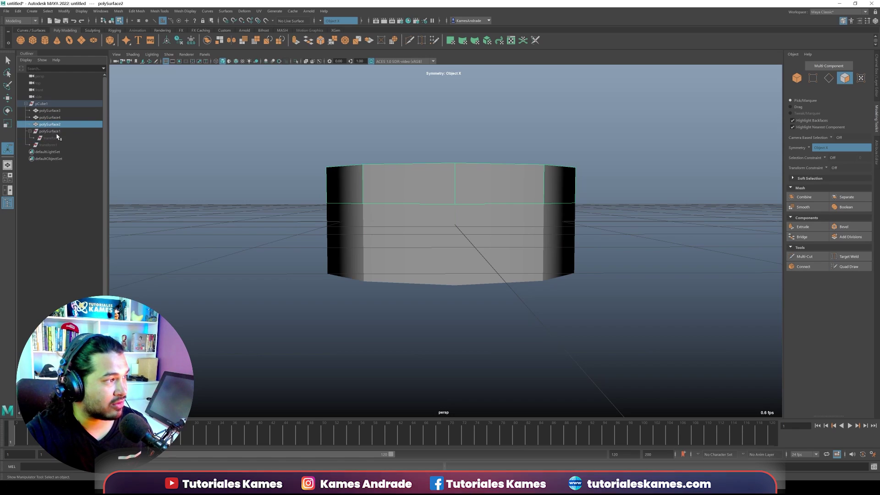
click(44, 104)
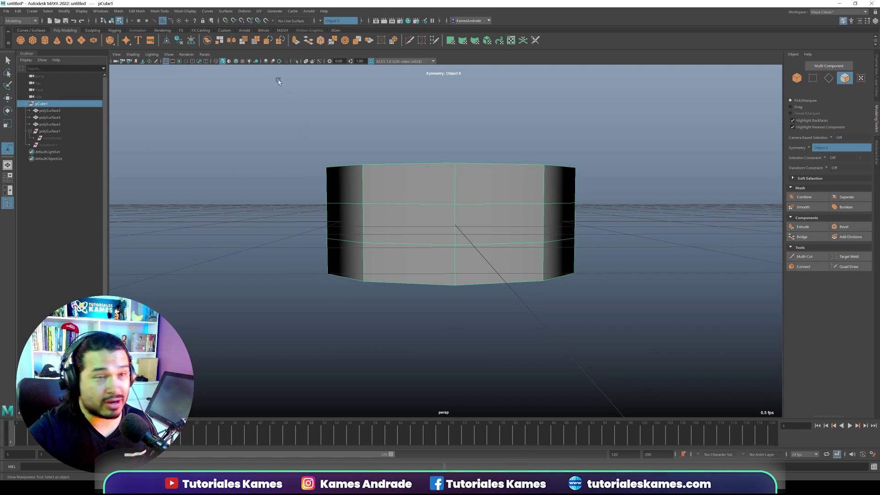
click(180, 41)
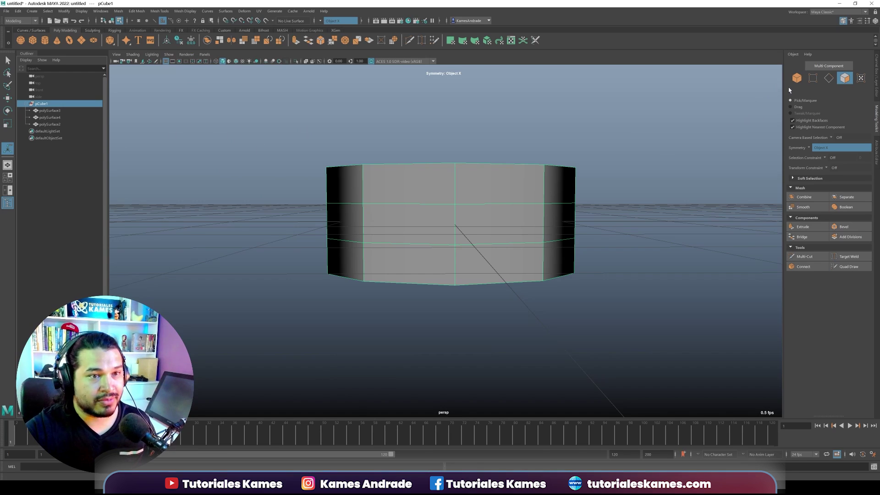
Scale the pCube1 ring down to 0.14 and freeze its transformations.
click(796, 78)
click(690, 235)
alt+drag(683, 248, 656, 269)
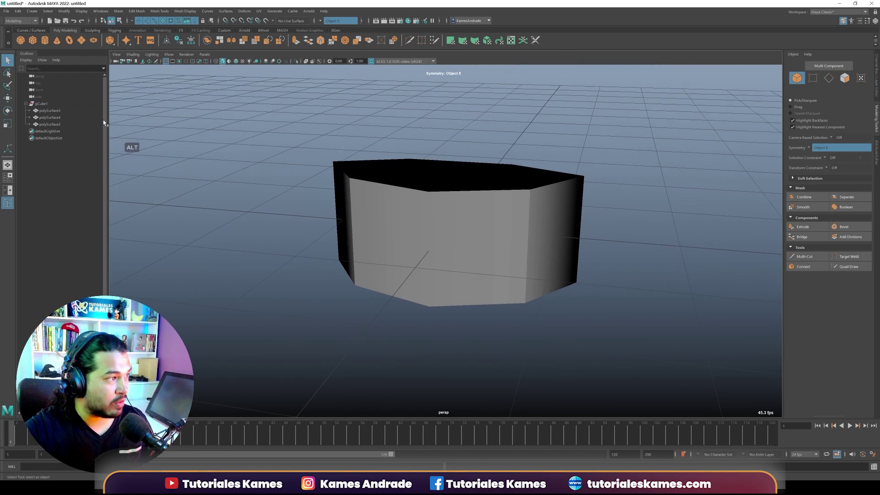
click(43, 104)
click(10, 123)
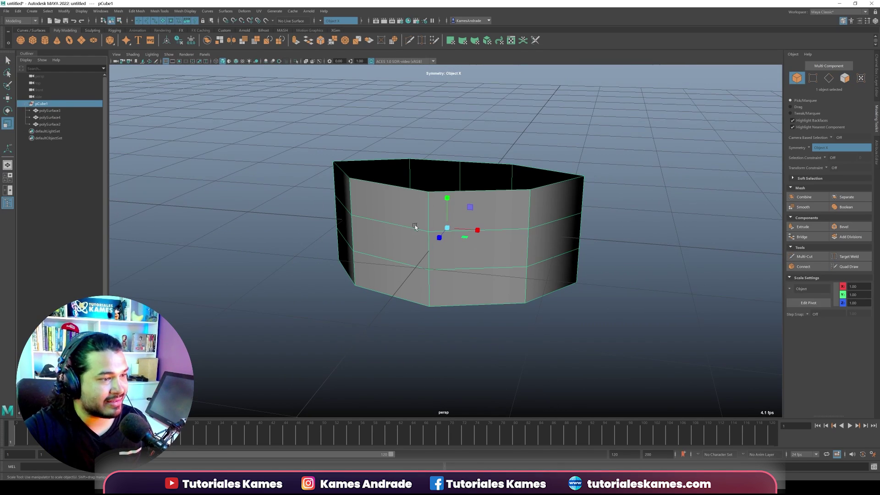
mouse_move(448, 226)
mouse_down()
mouse_move(390, 247)
mouse_move(314, 299)
mouse_up()
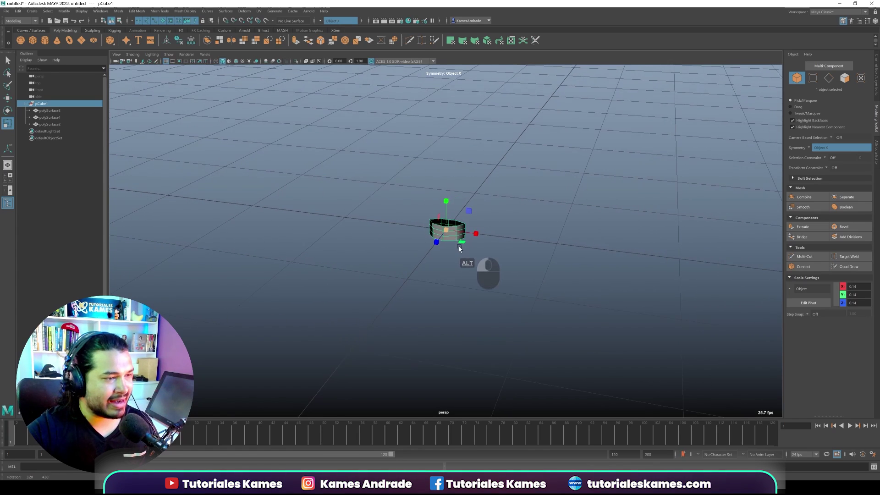
alt+drag(466, 263, 206, 243)
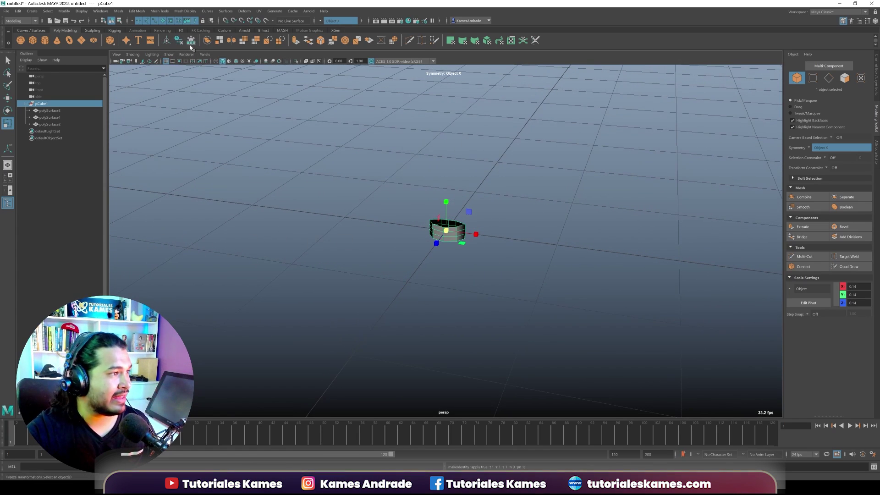
click(182, 133)
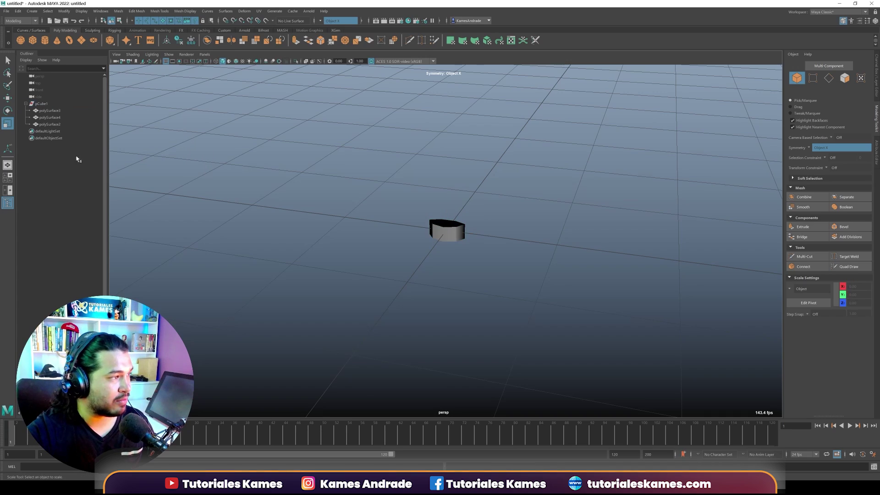
Rename pCube1 to 'brocha_TEst' in the Outliner and reselect it.
click(42, 104)
double_click(42, 103)
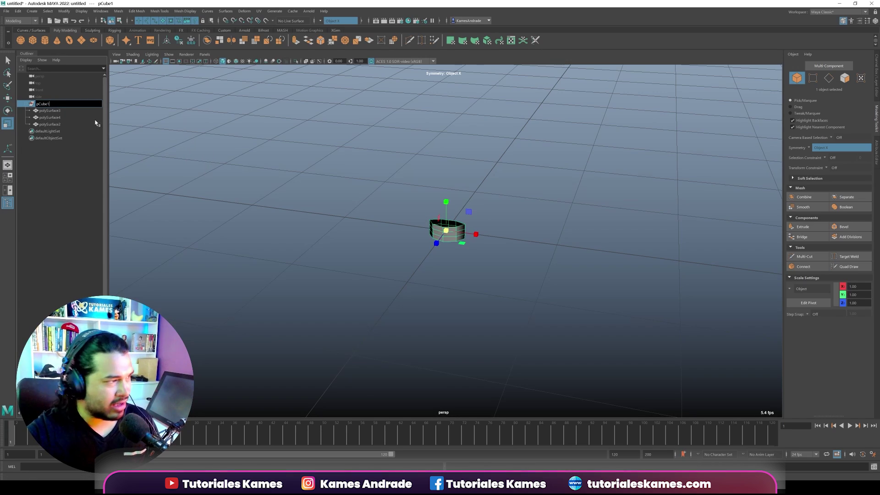
key(ctrl+a)
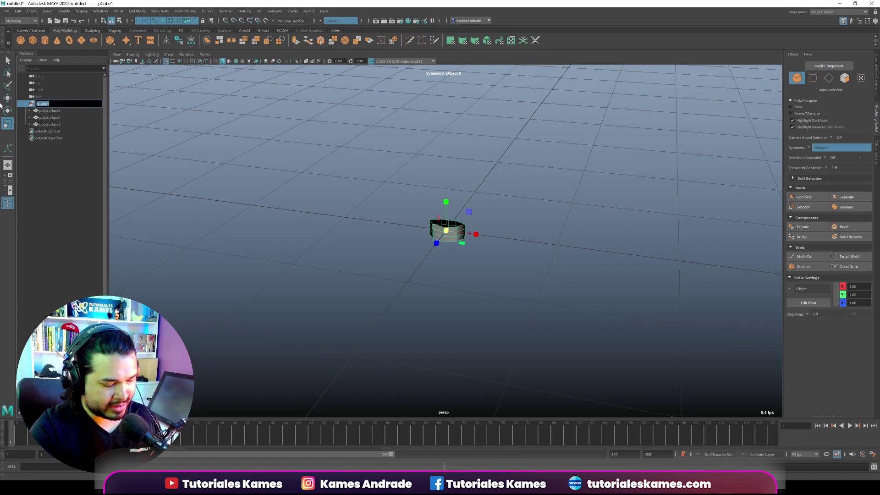
text(brocha_TEst)
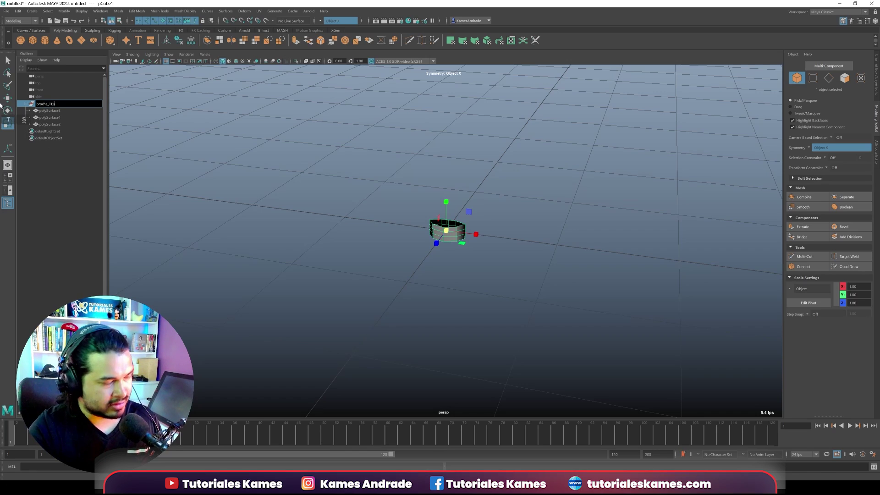
click(477, 212)
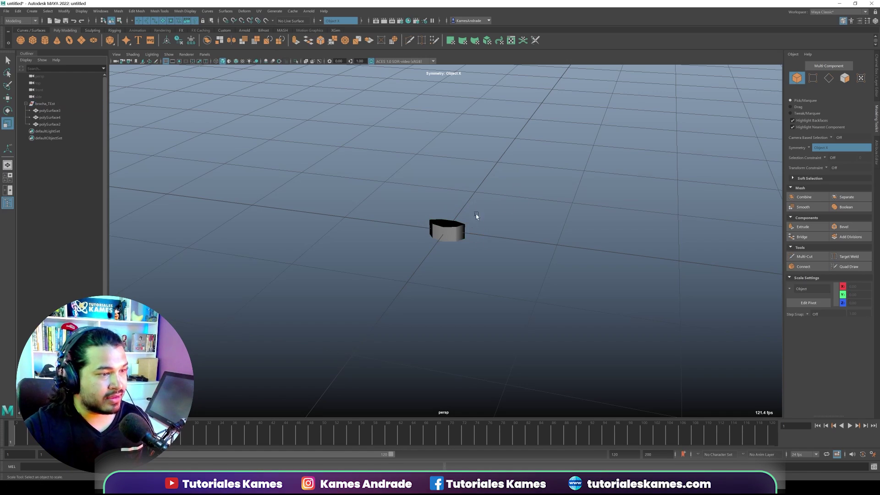
alt+drag(448, 260, 467, 233)
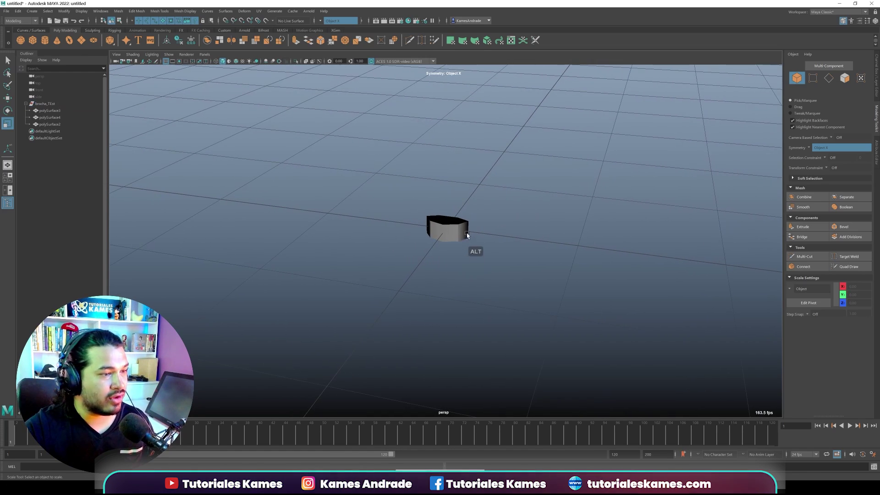
click(46, 105)
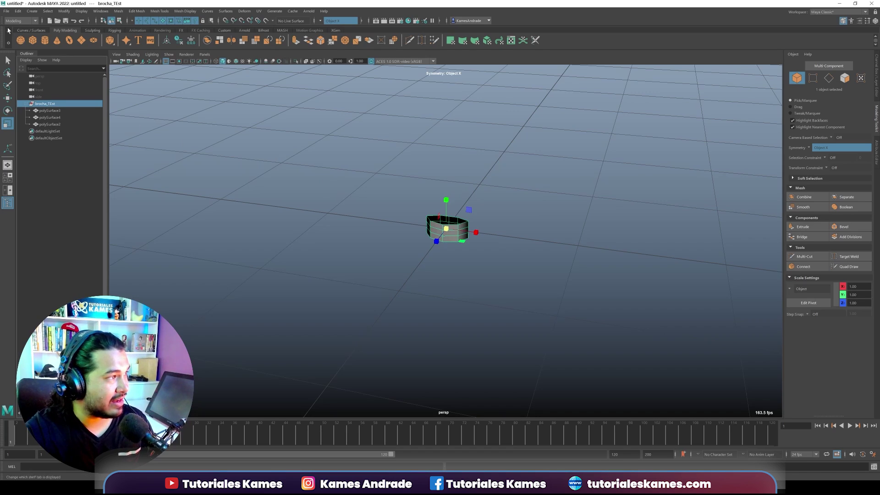
click(7, 12)
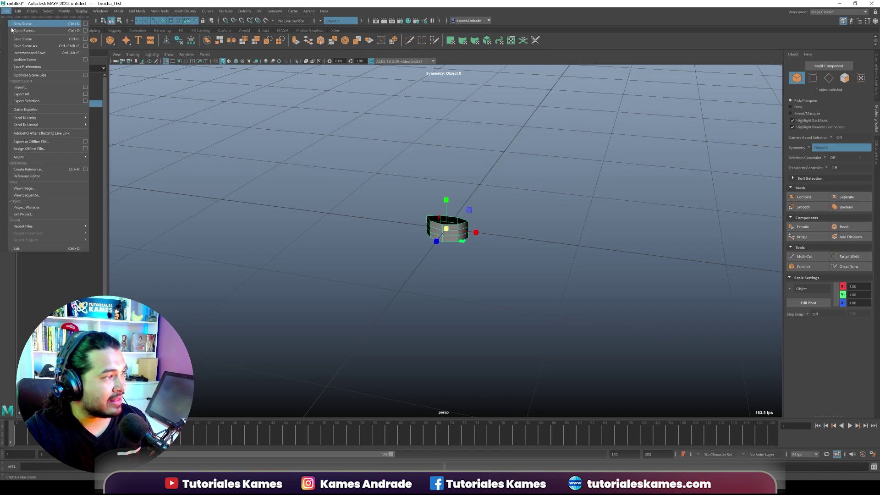
Export Selection to Desktop\IMM Hair zbrush tutorial as OBJ file Maya_brocha_01.
click(41, 102)
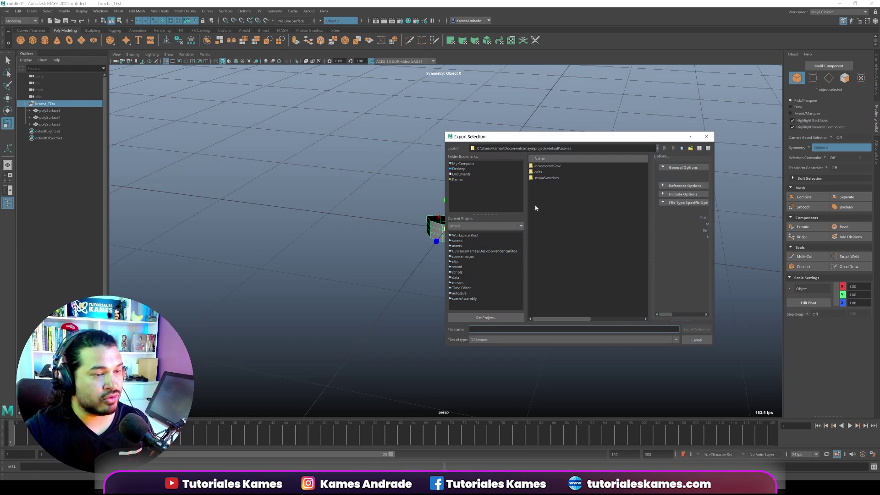
click(459, 169)
click(471, 329)
text(M)
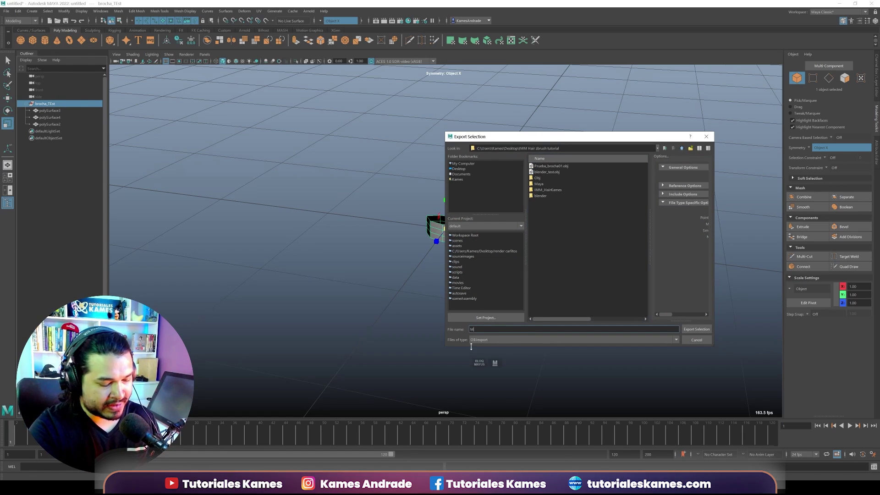
text(aya_bro)
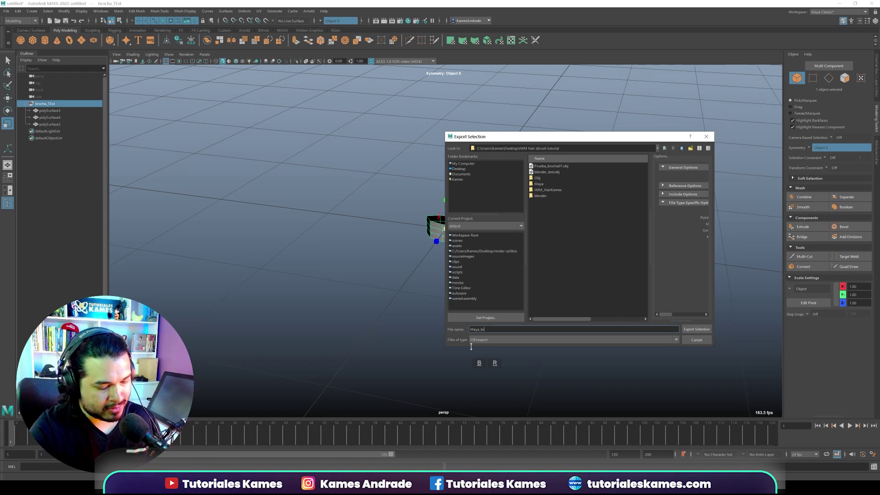
text(cha_01)
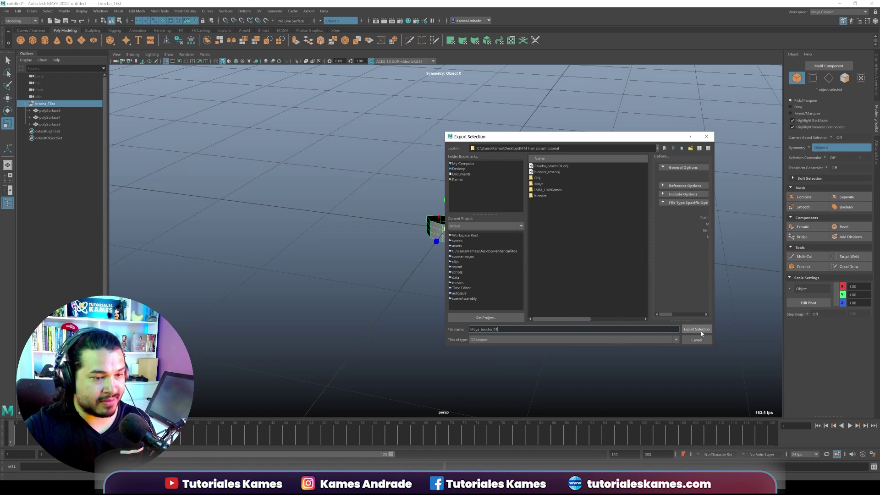
click(701, 332)
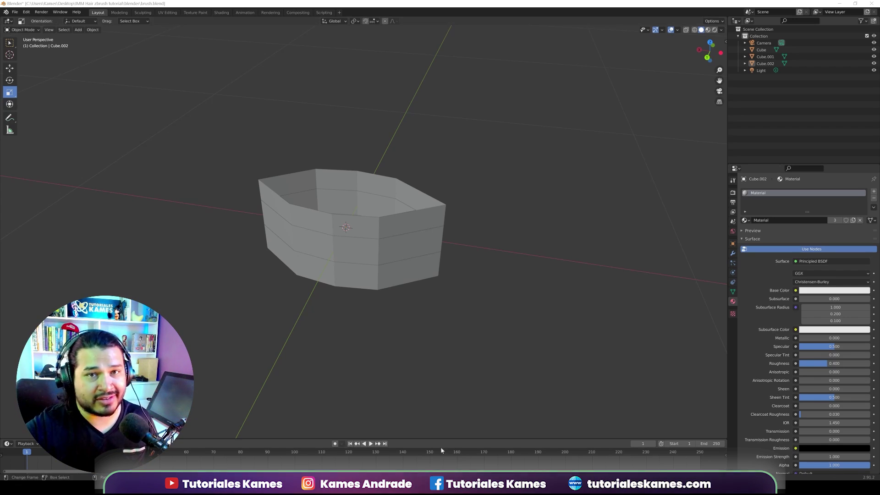
Select Cube in Blender and inspect its middle face loop in Edit Mode.
click(402, 227)
click(397, 249)
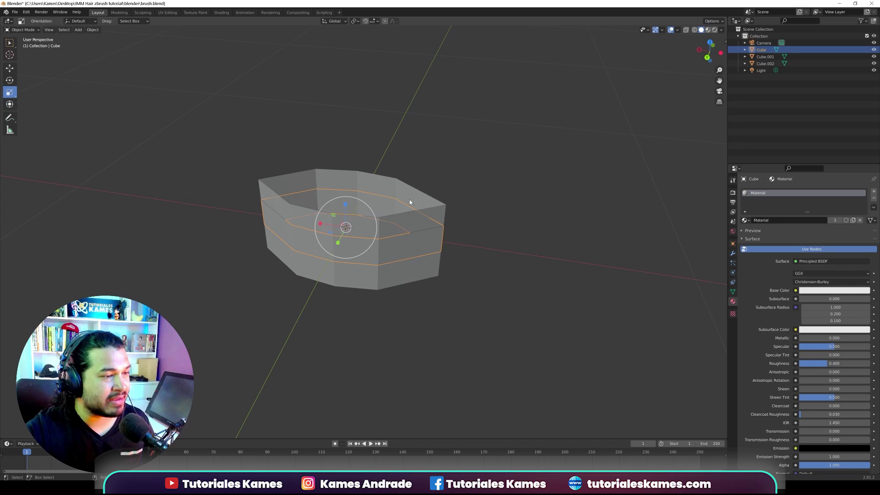
click(21, 29)
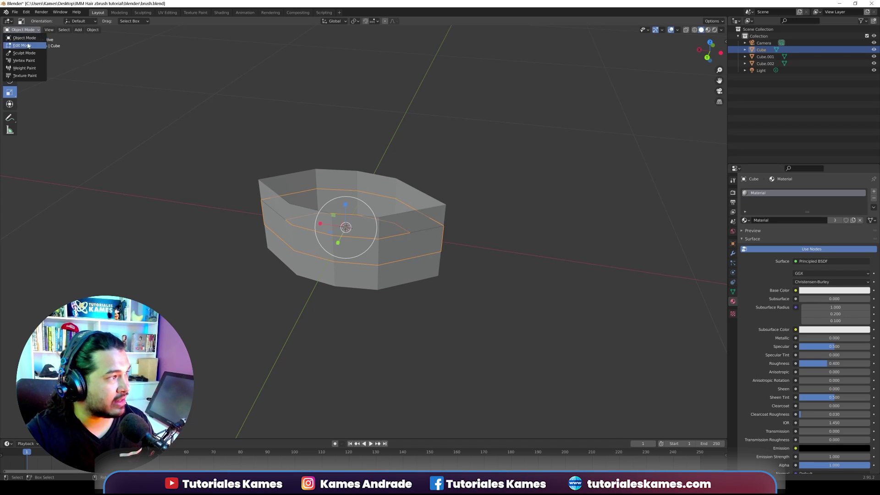
click(25, 46)
click(426, 245)
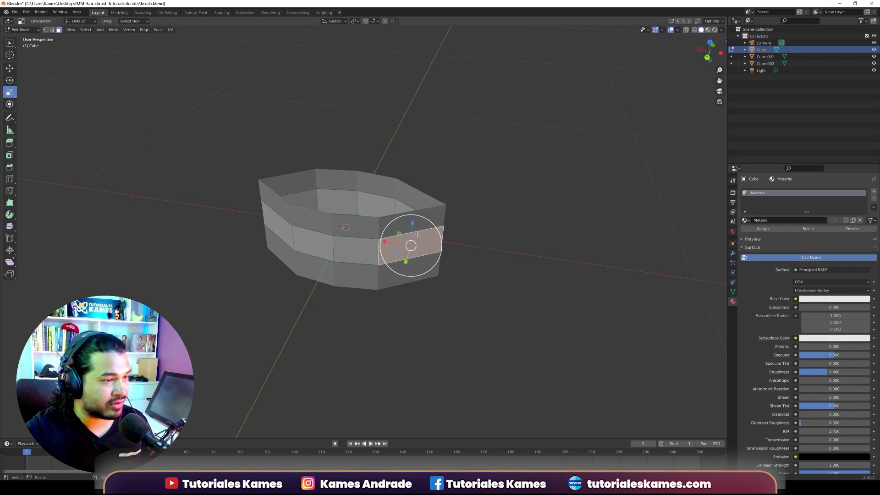
alt+click(378, 256)
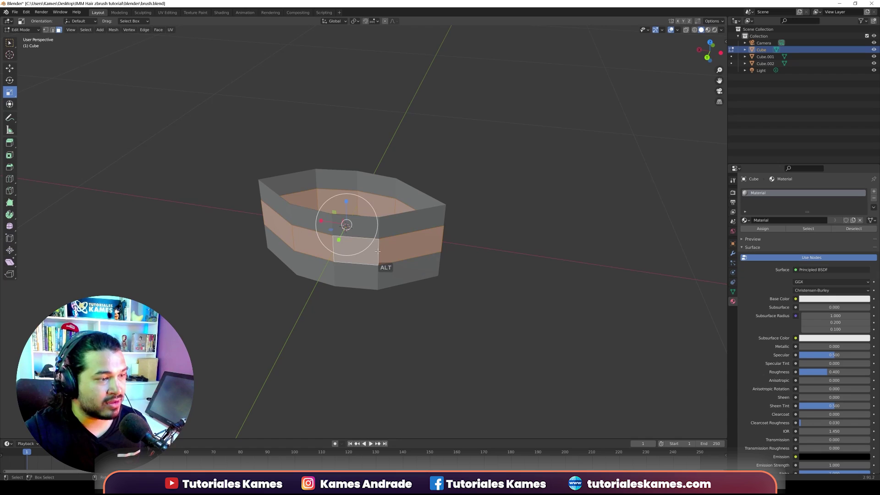
right_click(377, 252)
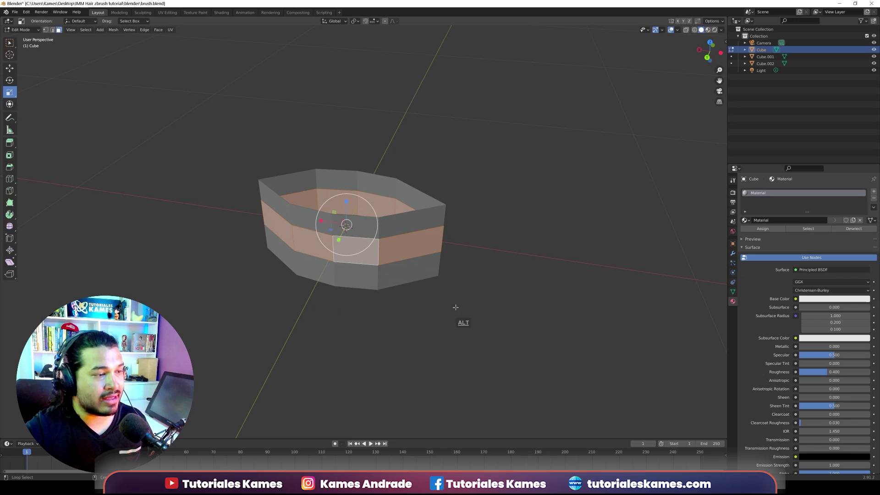
click(764, 56)
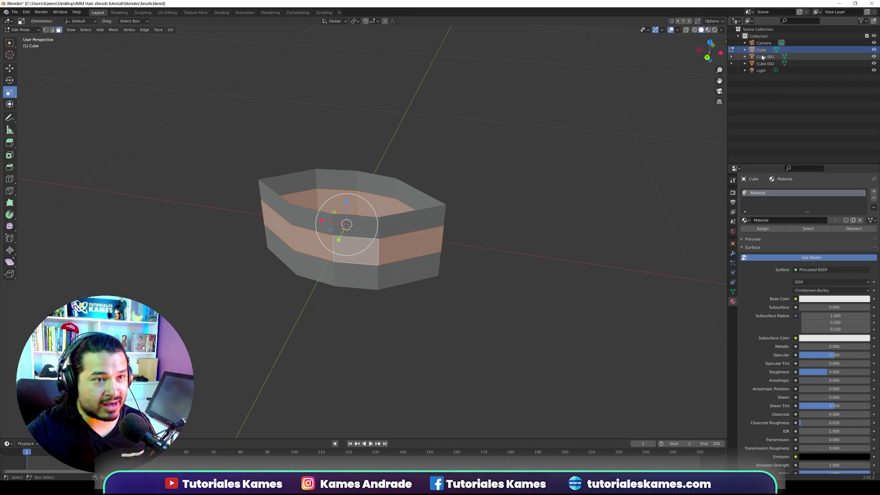
Return to Object Mode and select Cube, Cube.001 and Cube.002 together.
click(20, 29)
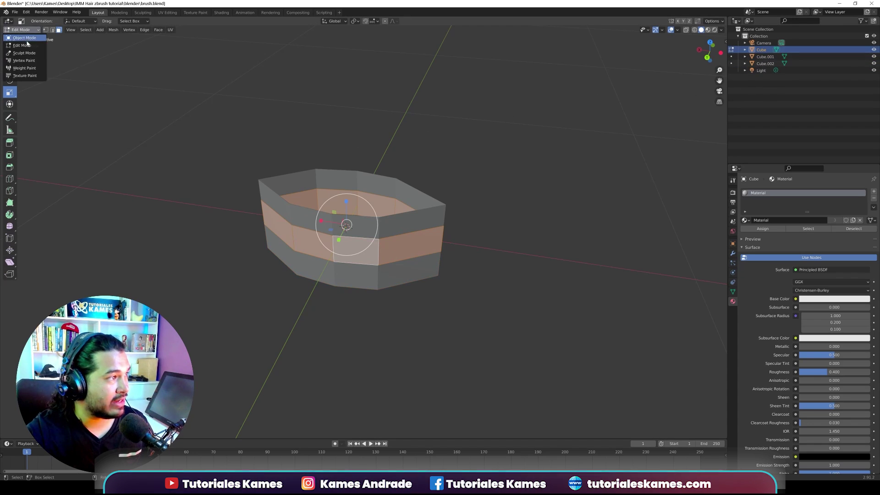
click(23, 40)
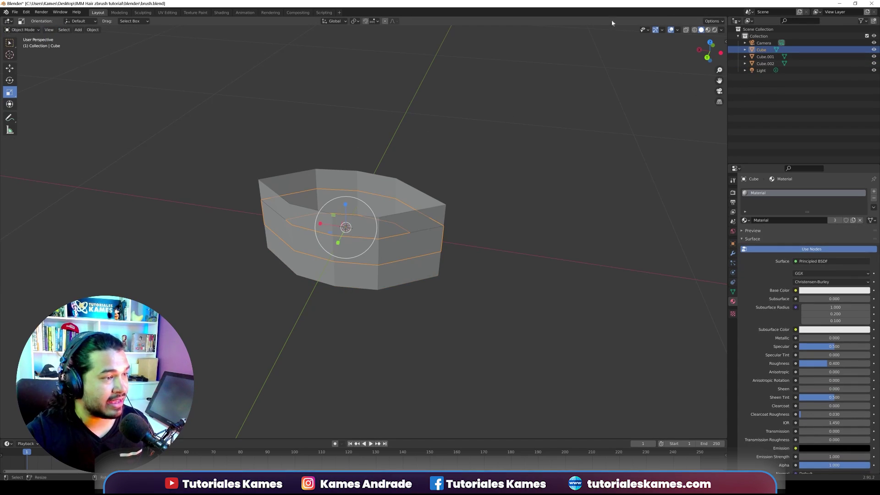
click(765, 63)
click(763, 50)
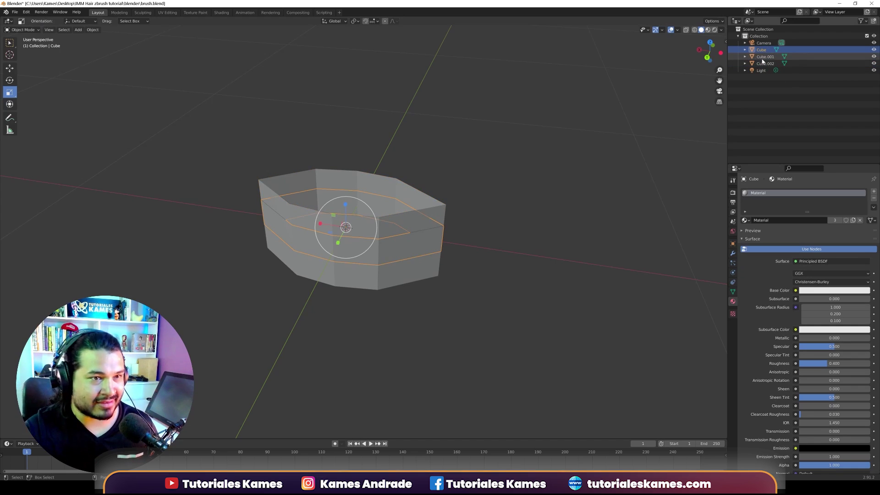
shift+click(767, 64)
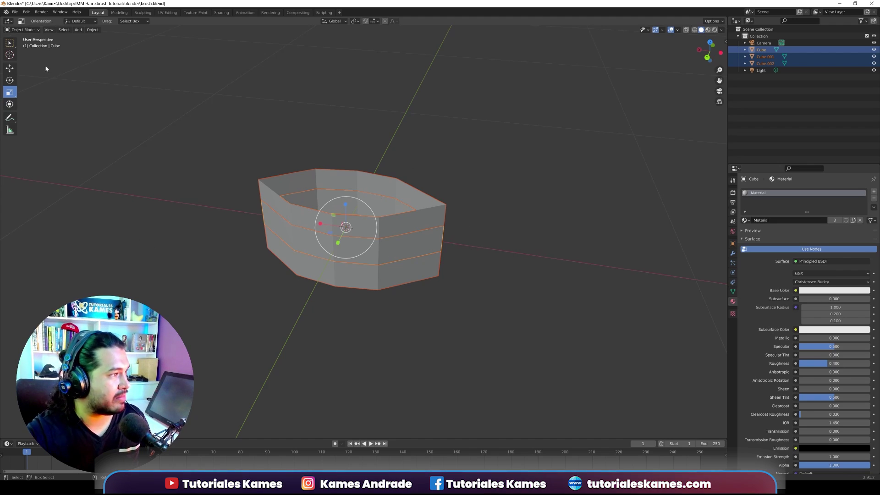
Put the ring pieces into Edit Mode, switch to the Tweak tool, and choose vertex selection.
click(19, 29)
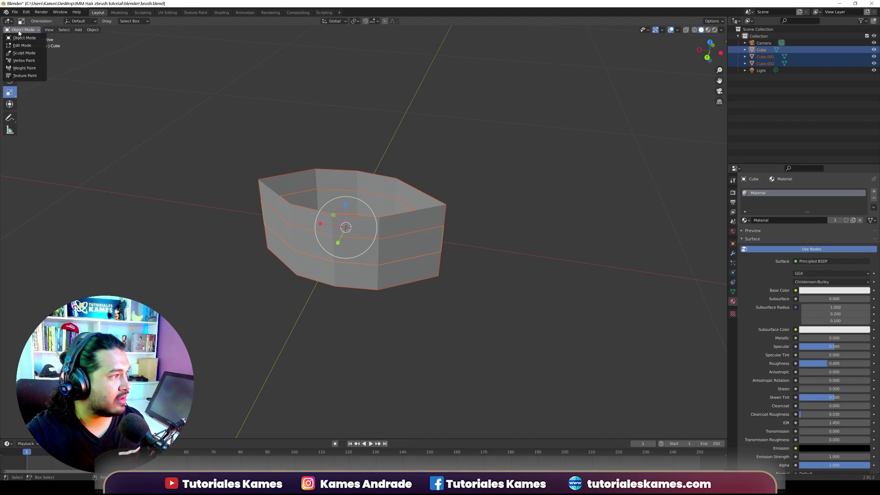
click(22, 46)
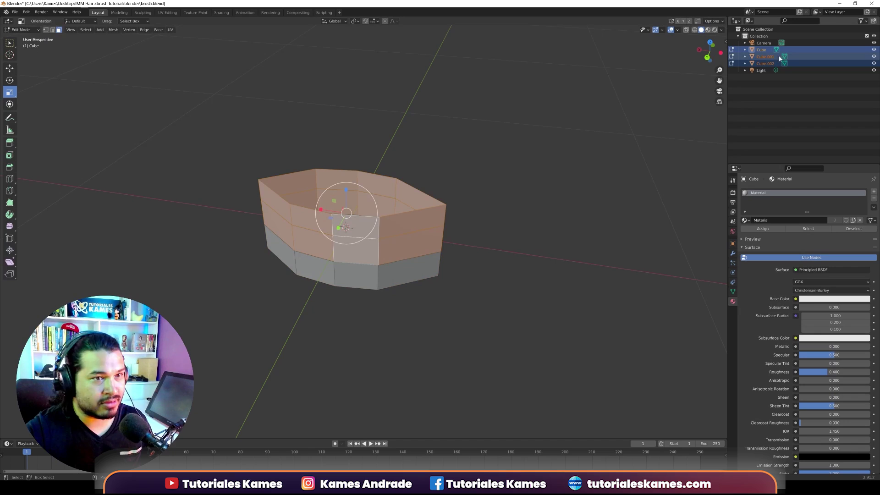
click(765, 63)
shift+click(761, 50)
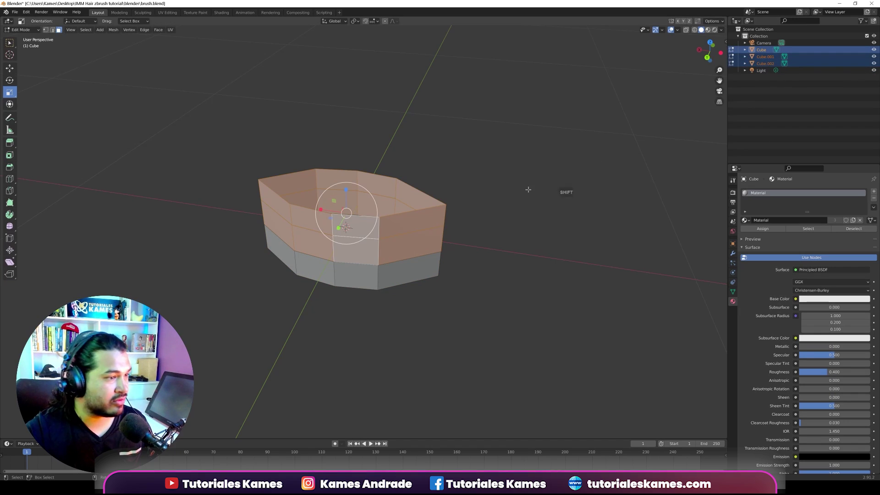
click(11, 46)
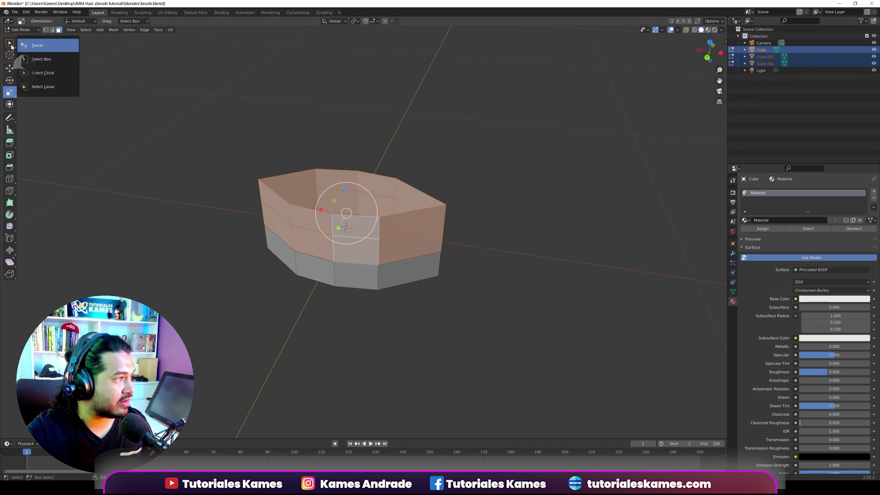
click(37, 45)
click(312, 314)
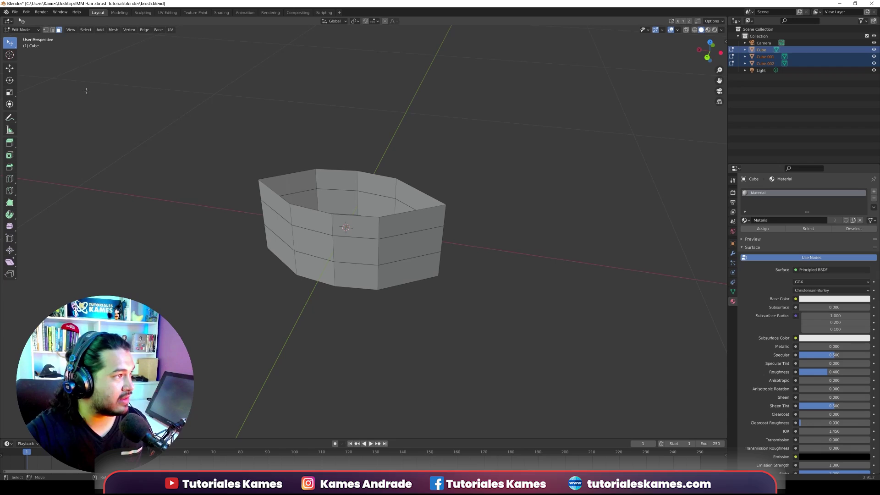
click(45, 29)
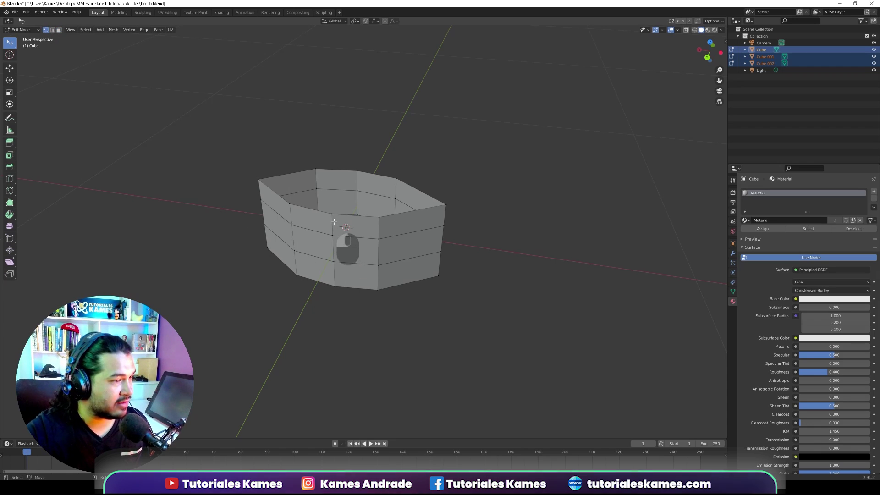
From a front view, box-select the front column of vertices below centre.
middle_drag(376, 301, 345, 340)
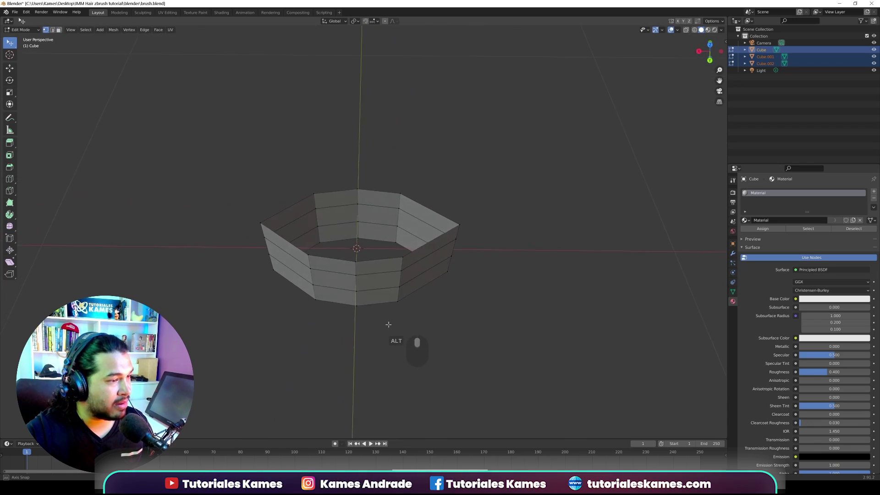
click(356, 259)
key(g)
key(ctrl+z)
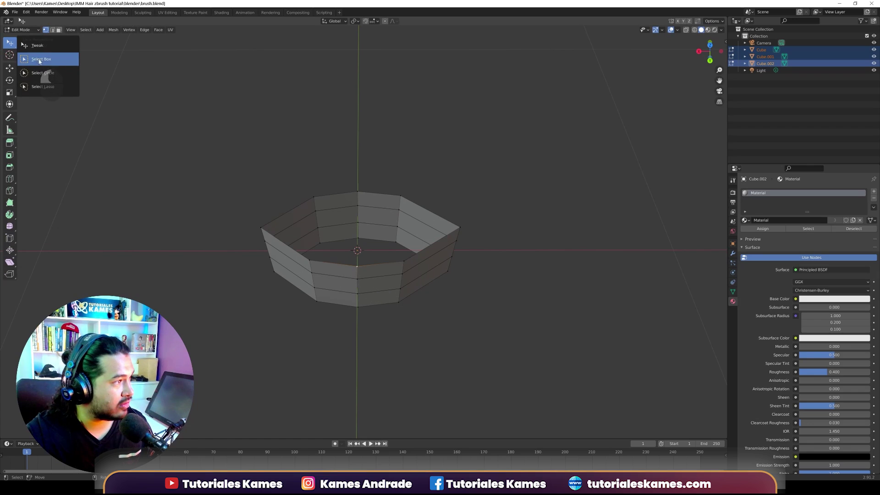
drag(10, 43, 44, 59)
drag(338, 259, 380, 336)
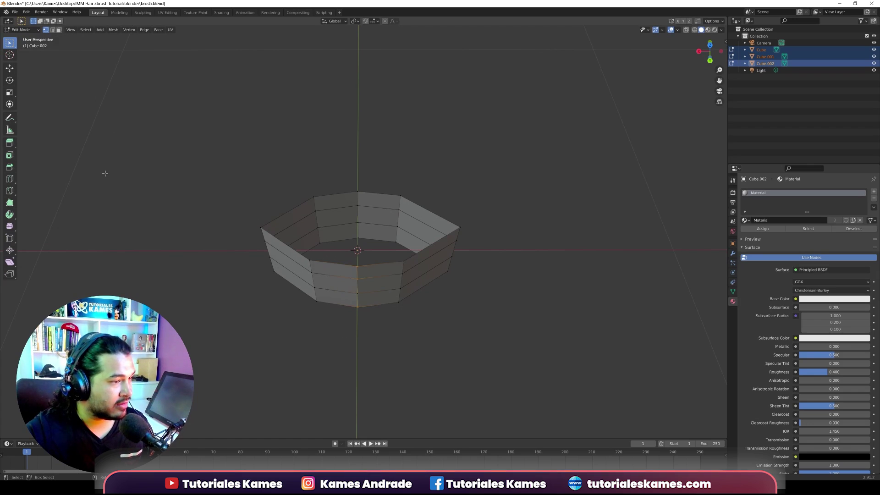
Push the front vertices inward along Y, with X-ray on, to form a V-shaped notch.
click(10, 69)
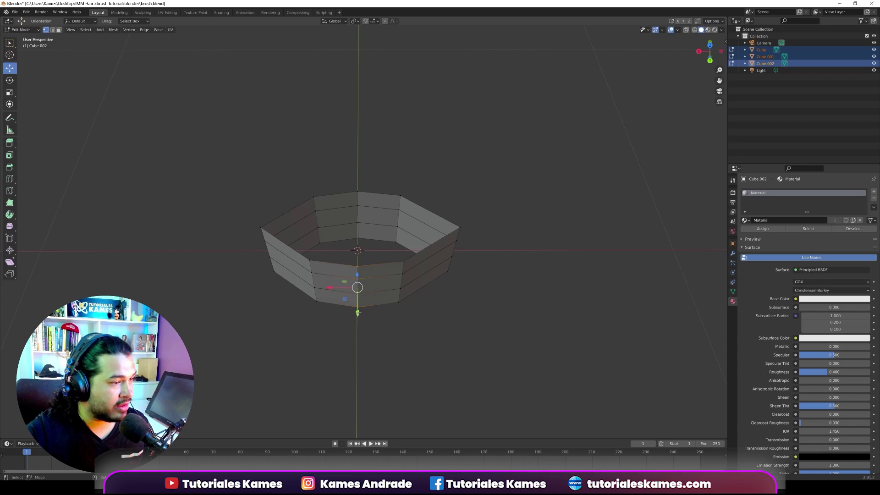
mouse_move(358, 313)
mouse_down()
mouse_move(363, 292)
mouse_move(369, 315)
mouse_up()
middle_drag(399, 321, 410, 315)
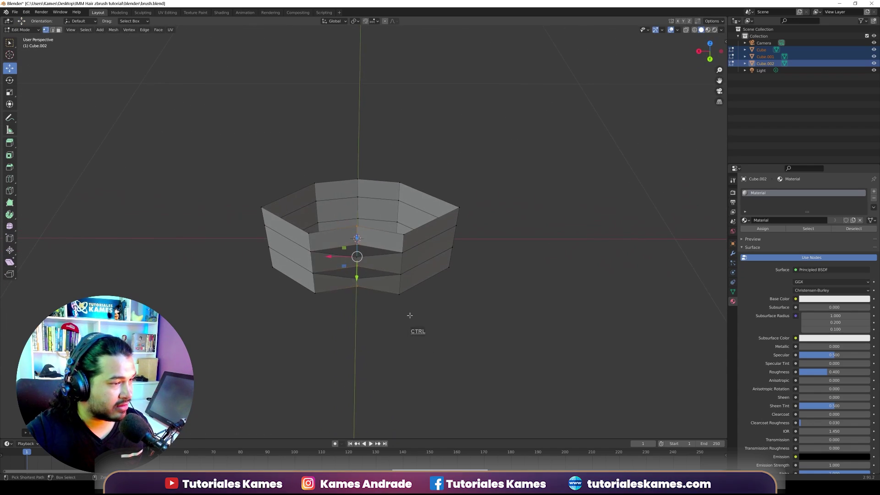
key(shift+z)
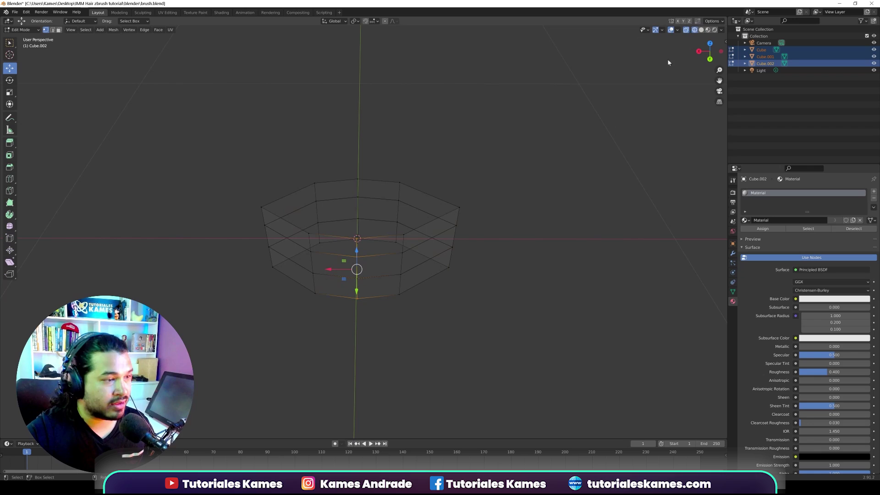
middle_drag(368, 349, 369, 328)
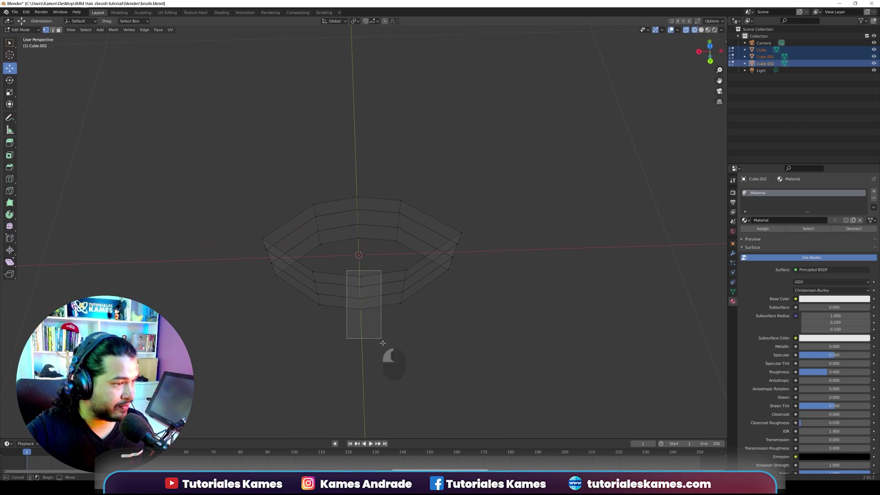
drag(361, 322, 360, 289)
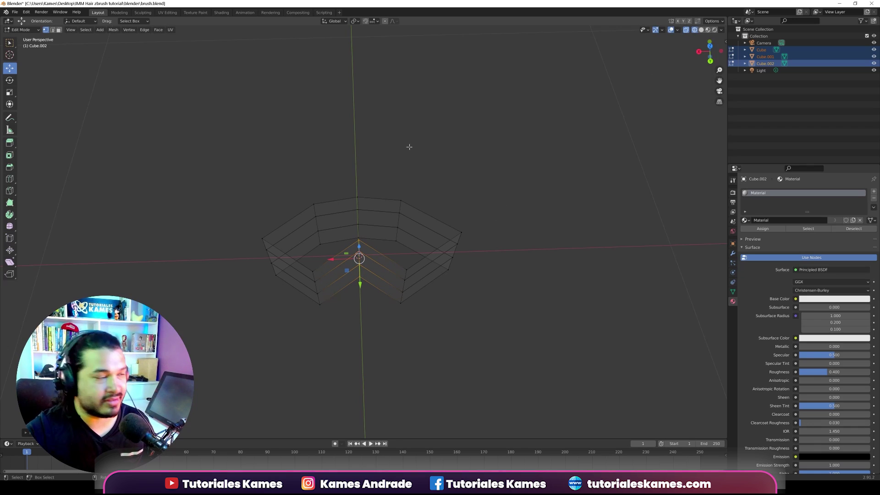
Return to Object Mode with solid shading and view the ring from a lower side.
click(22, 30)
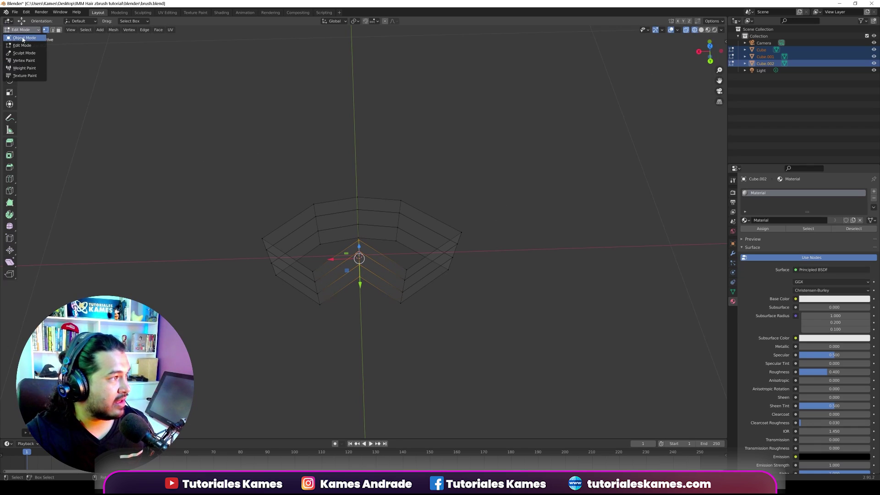
click(23, 38)
click(701, 30)
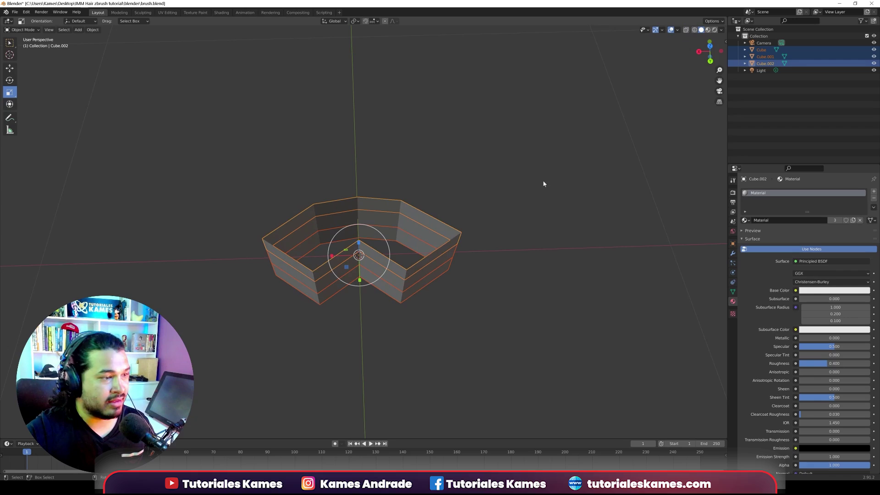
middle_drag(543, 183, 491, 194)
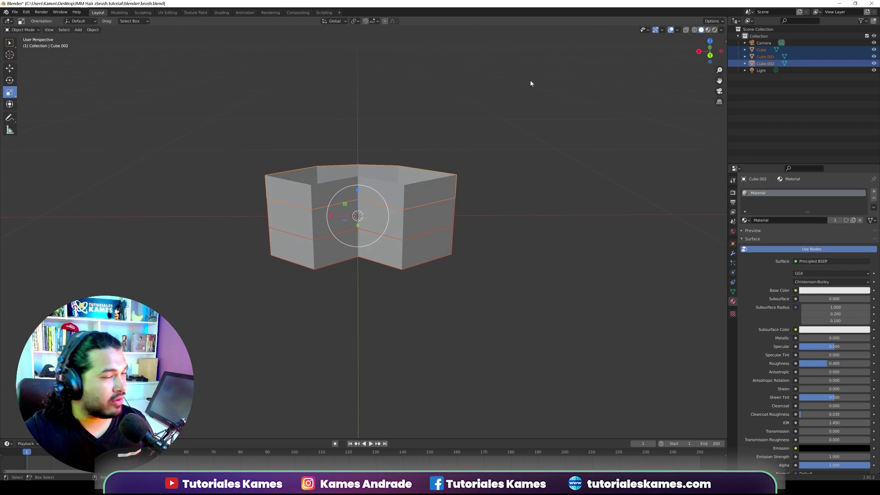
Export the notched ring as a Wavefront OBJ named Blender_brocha_01 into the tutorial folder.
click(14, 12)
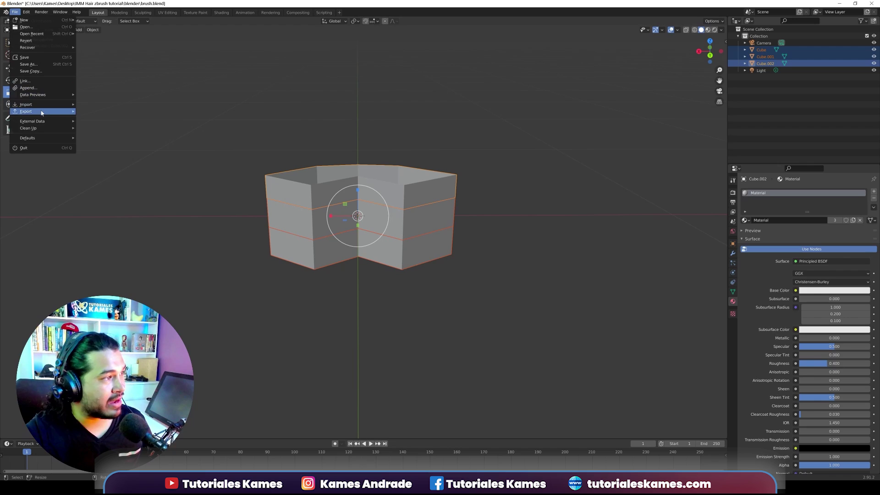
mouse_move(27, 111)
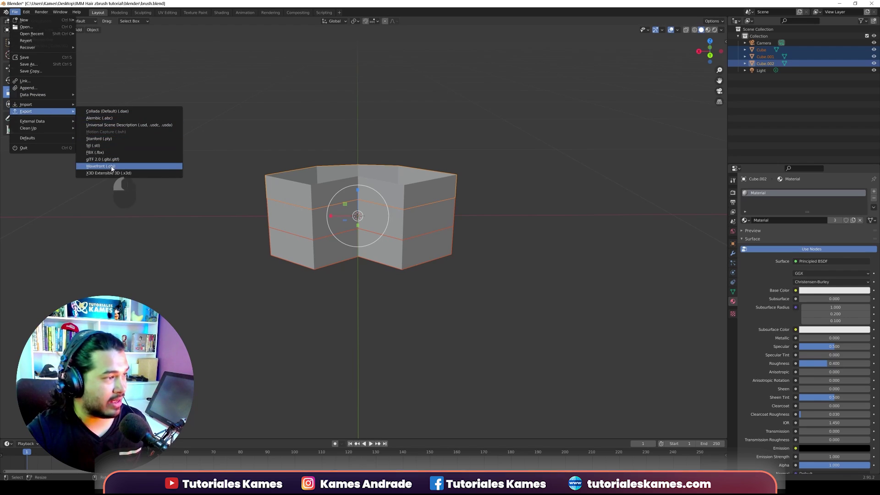
click(112, 168)
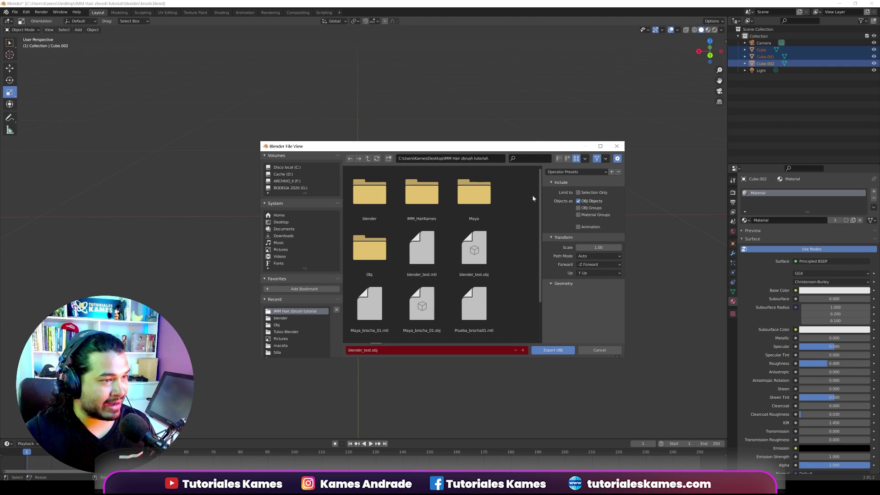
scroll(539, 229, down, 2)
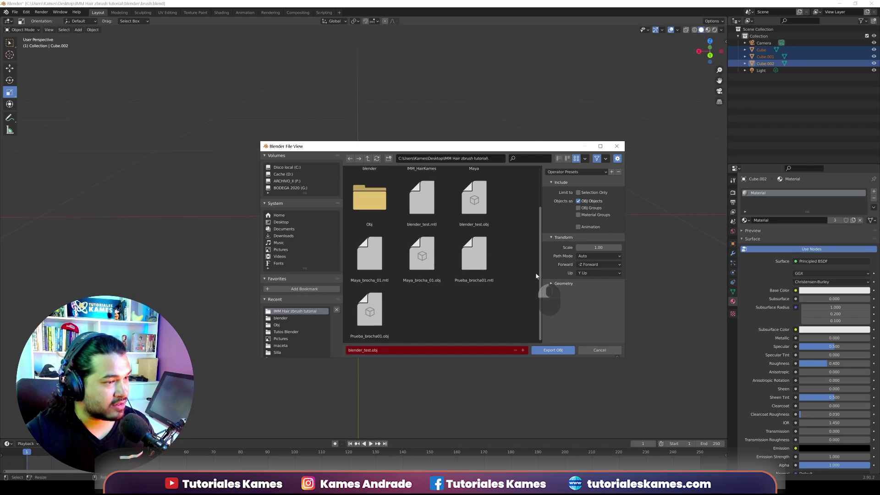
click(374, 350)
text(B)
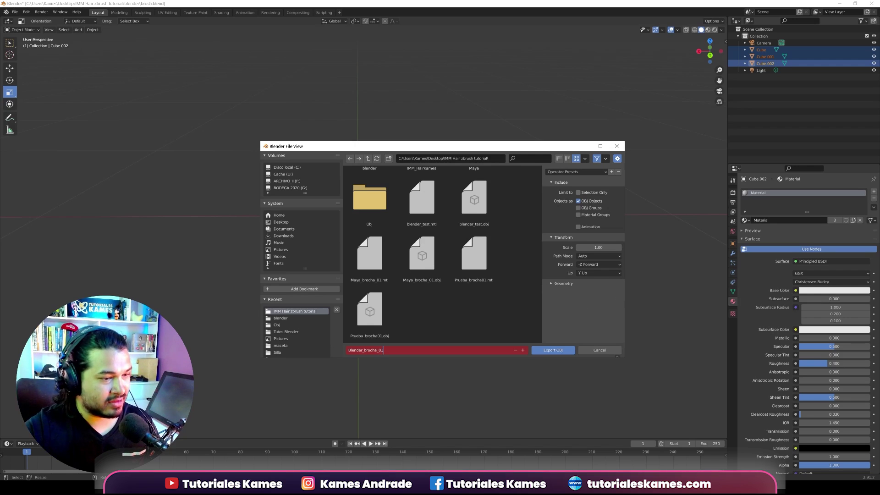
click(560, 352)
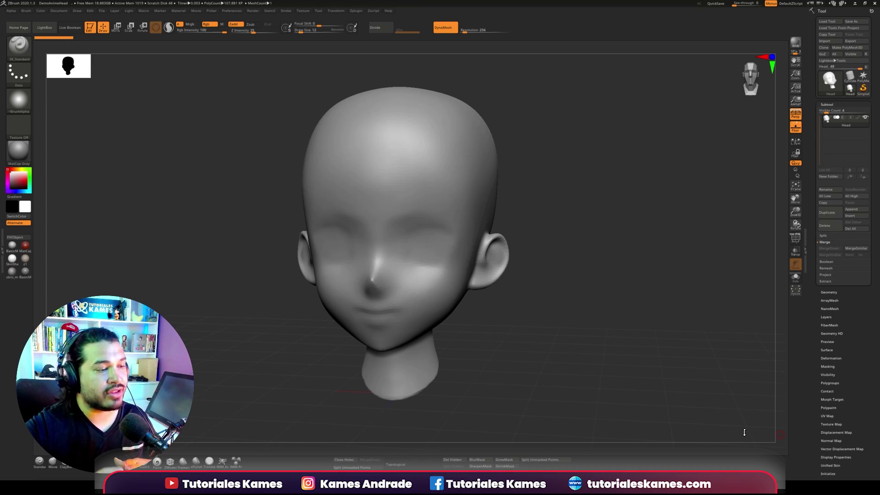
Duplicate the Head subtool as Head1 and open the Import 3D Mesh dialog.
click(52, 28)
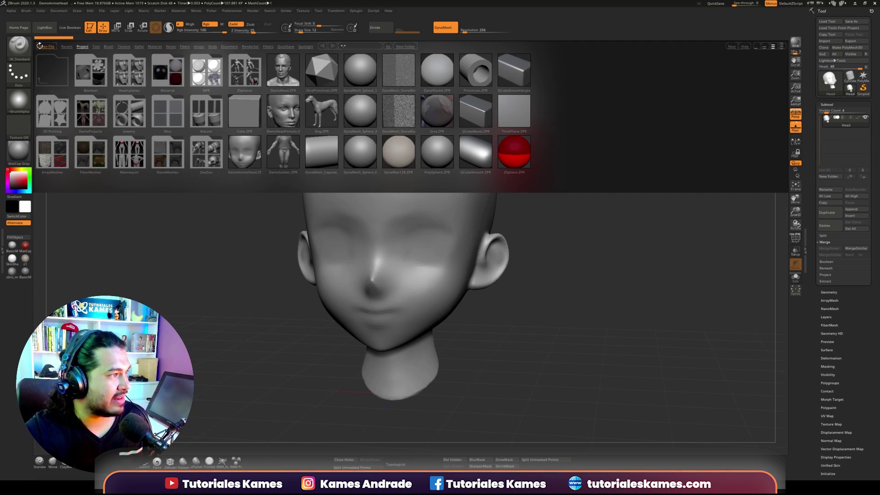
click(47, 27)
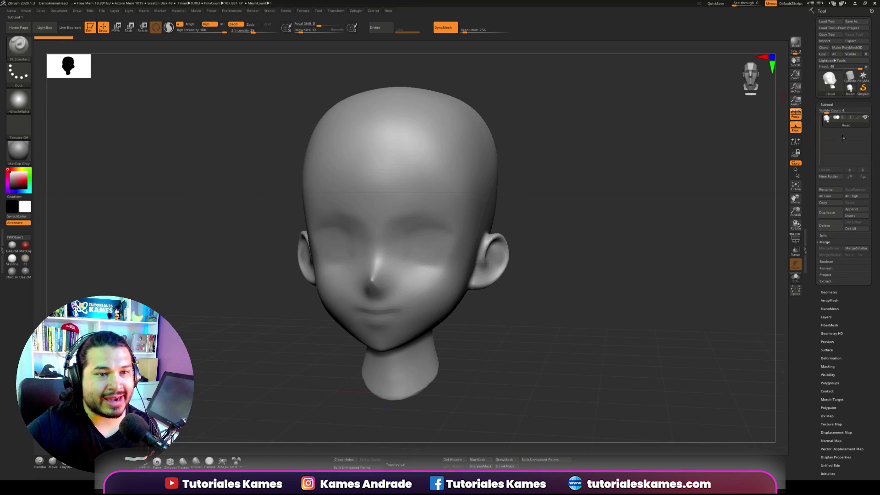
click(833, 218)
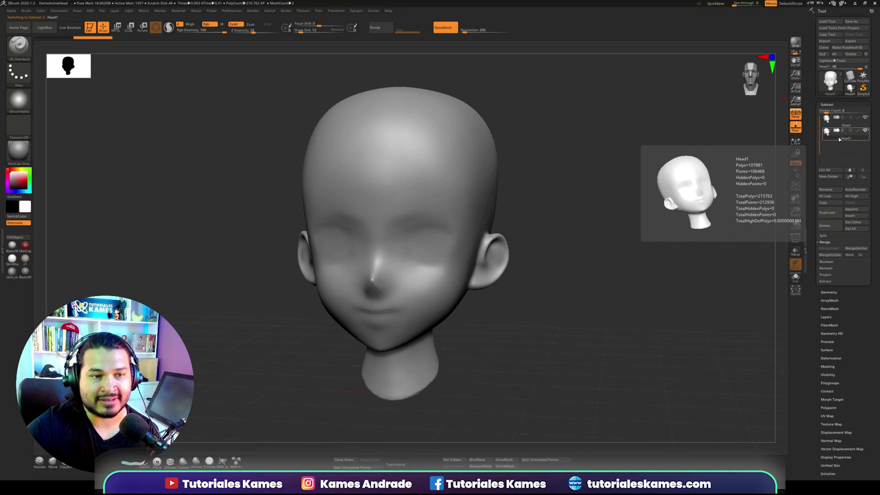
click(826, 40)
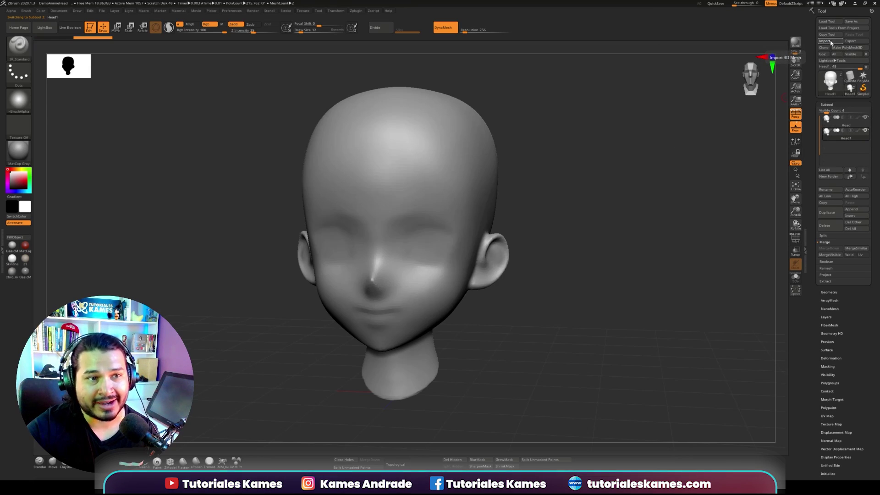
Import Maya_brocha_01.obj from the tutorial folder, hide the Head subtool, and snap to front view.
click(326, 86)
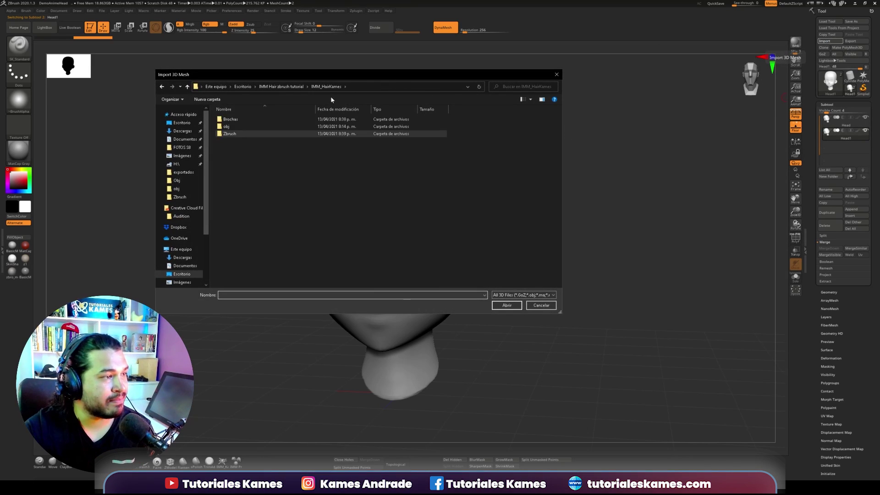
click(291, 88)
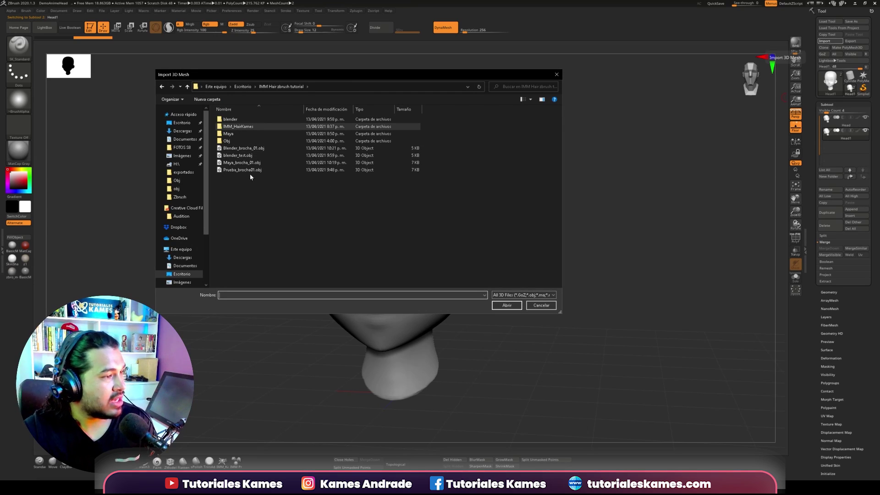
click(239, 163)
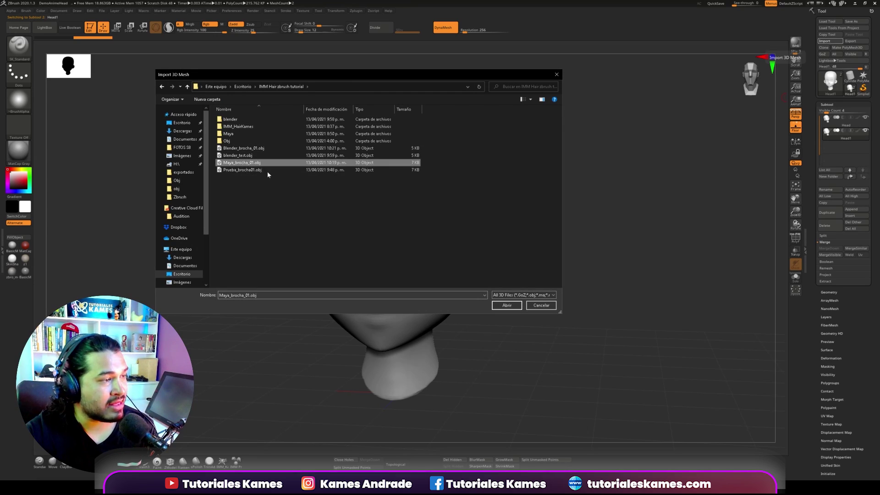
click(521, 306)
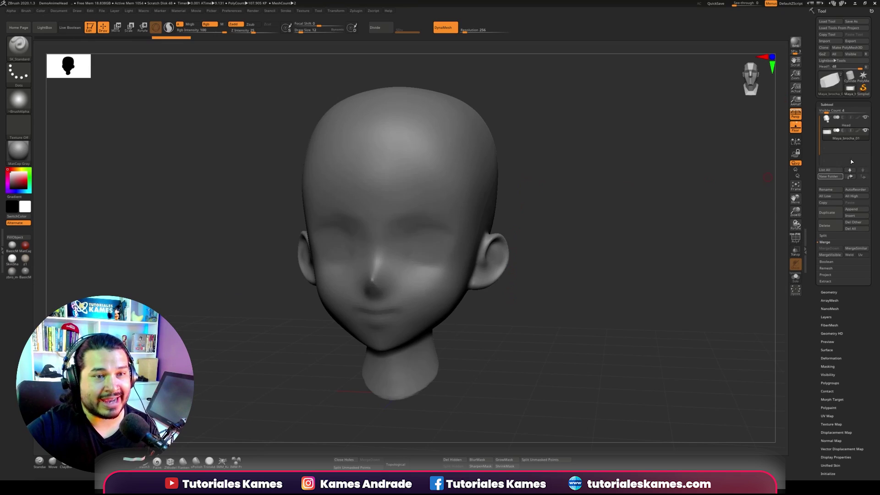
click(863, 116)
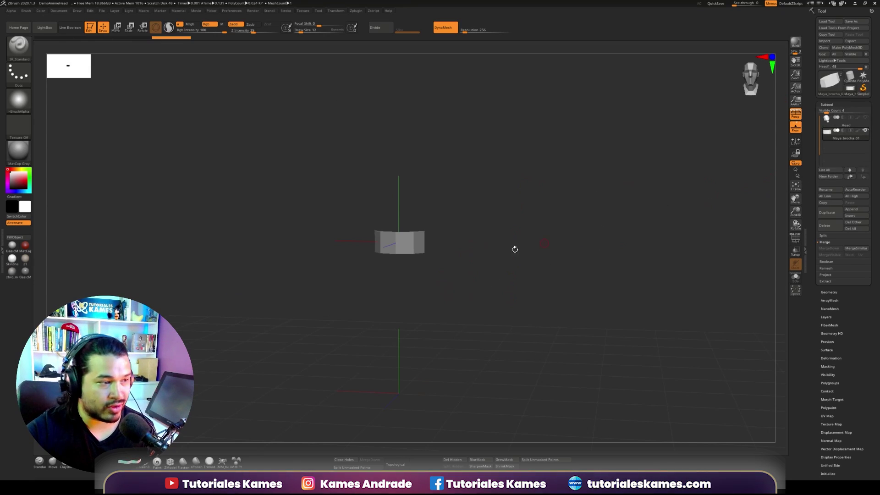
drag(511, 272, 511, 257)
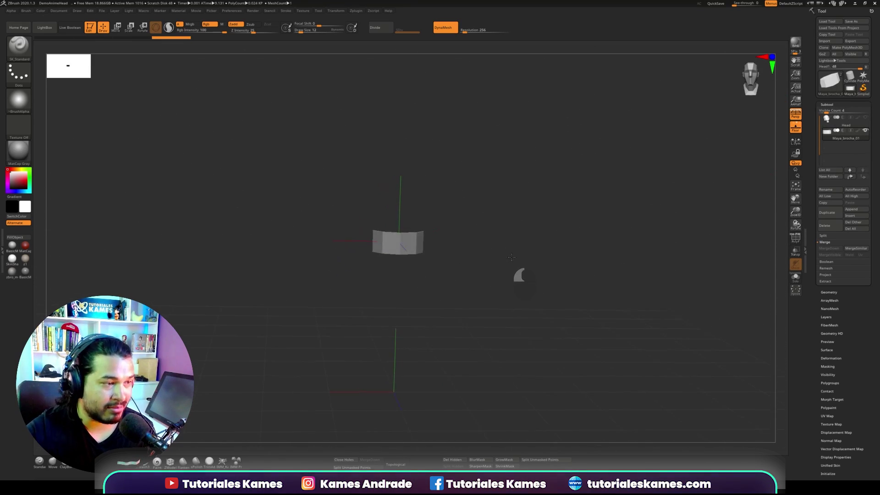
mouse_move(475, 269)
shift+mouse_down()
mouse_move(434, 242)
mouse_move(628, 285)
shift+mouse_up()
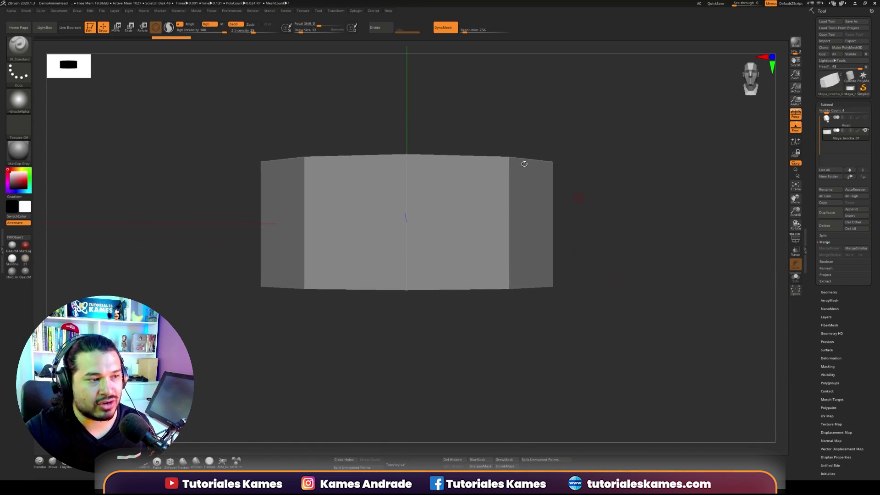
With PolyF on, Auto Group the band into three polygroups: green, purple and teal.
click(794, 239)
mouse_move(715, 278)
mouse_down()
mouse_move(655, 311)
mouse_move(633, 287)
mouse_move(655, 316)
mouse_up()
shift+drag(504, 222, 662, 255)
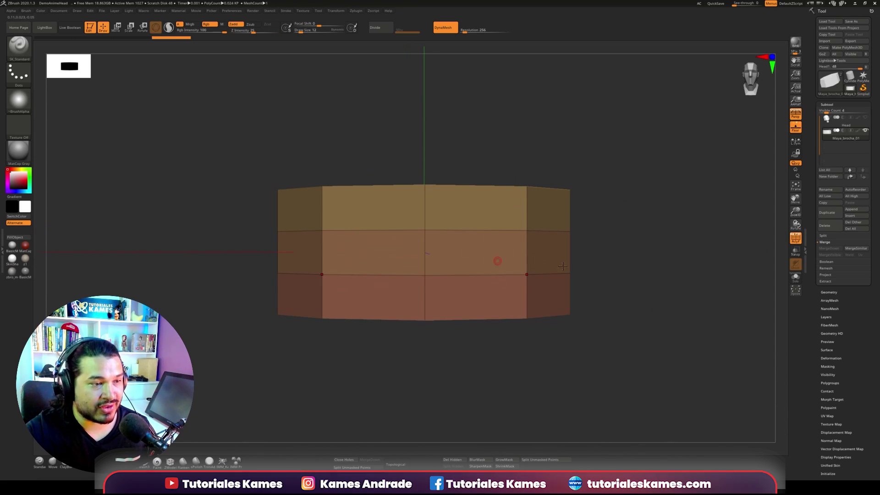
scroll(844, 324, down, 5)
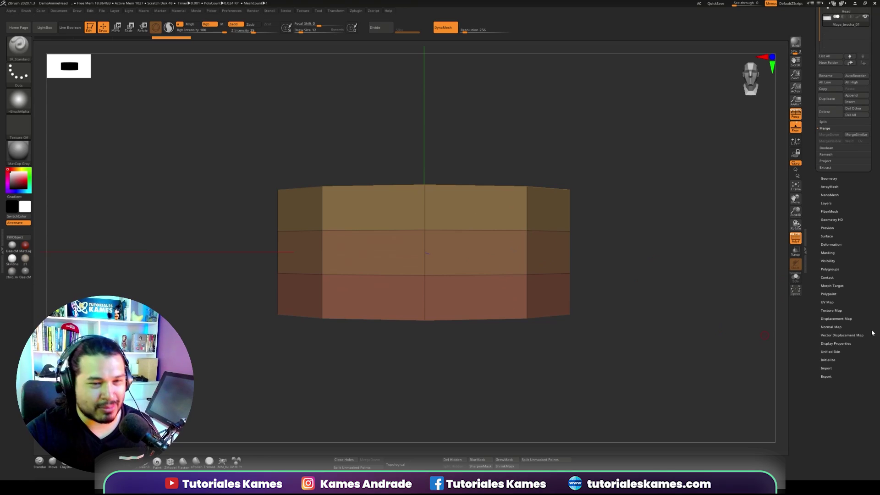
click(830, 269)
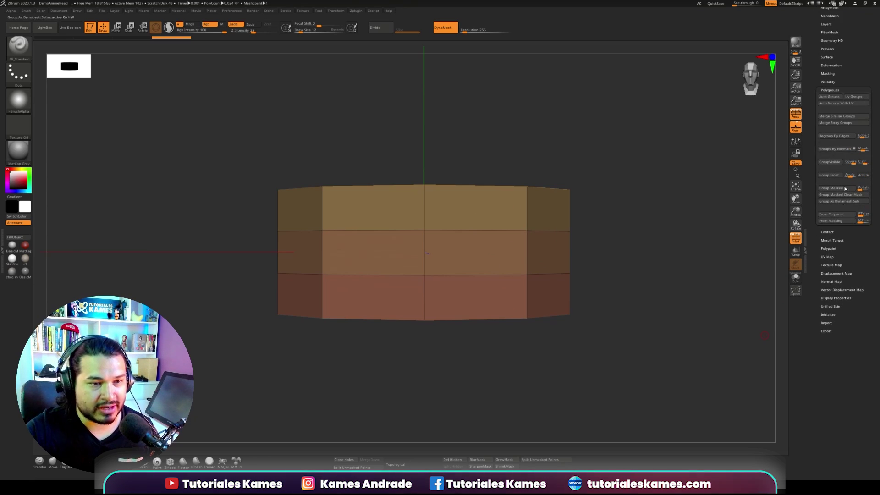
click(830, 97)
mouse_move(645, 289)
mouse_down()
mouse_move(648, 309)
mouse_move(647, 286)
mouse_move(509, 149)
mouse_up()
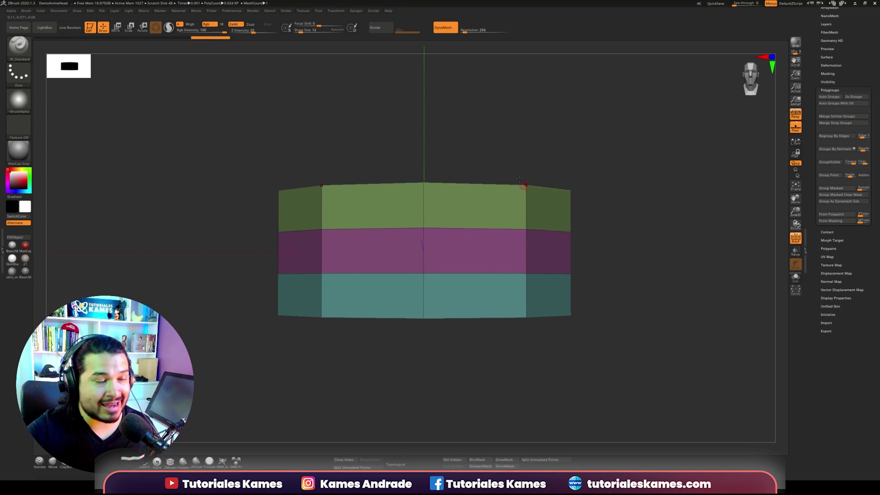
mouse_move(597, 164)
mouse_down()
mouse_move(613, 220)
mouse_move(610, 177)
mouse_move(609, 193)
mouse_up()
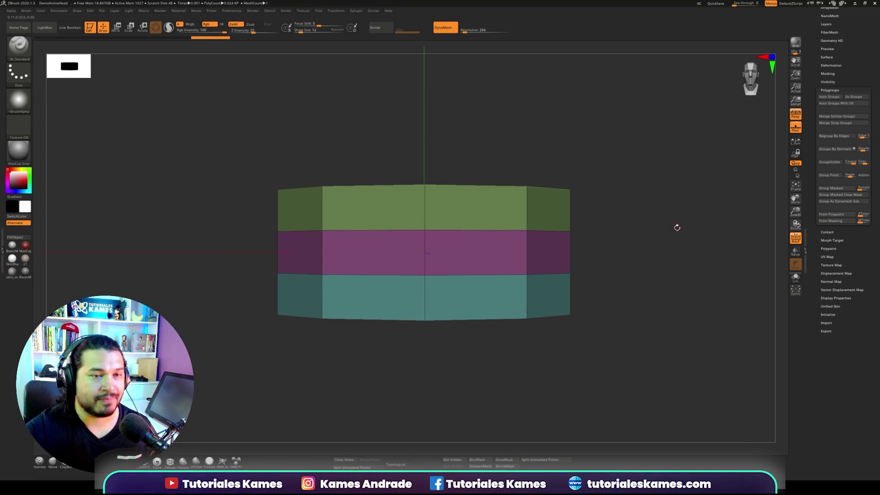
drag(676, 226, 804, 137)
click(830, 90)
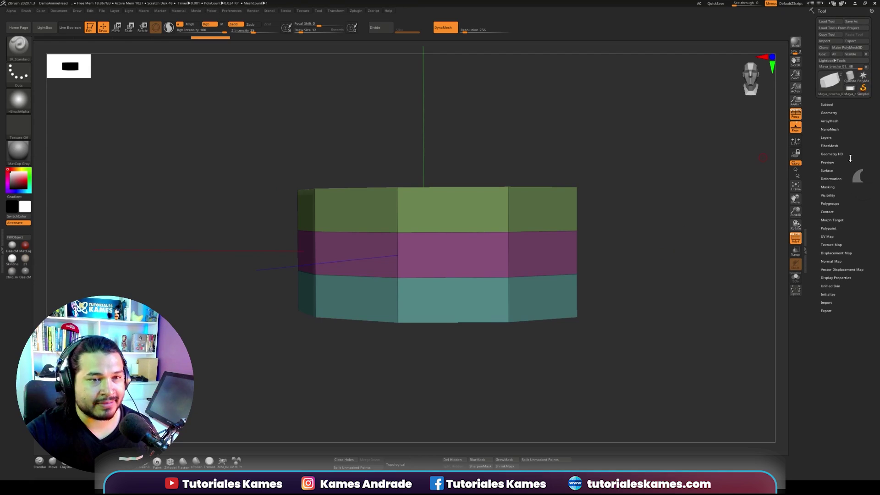
Select and frame the Head subtool, then turn off Persp.
click(828, 105)
click(867, 119)
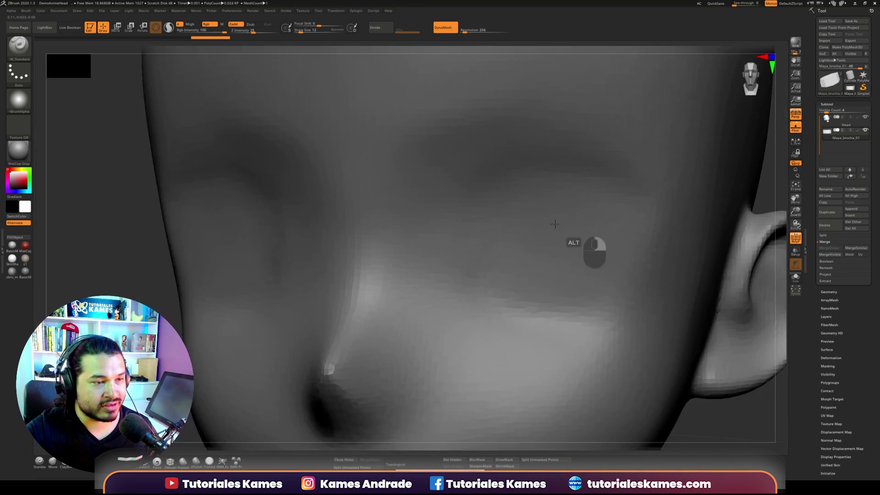
key(f)
mouse_move(601, 240)
alt+mouse_down()
mouse_move(637, 285)
mouse_move(685, 256)
alt+mouse_up()
mouse_move(639, 308)
alt+mouse_down()
mouse_move(660, 287)
mouse_move(658, 299)
mouse_move(616, 269)
mouse_move(618, 300)
mouse_move(610, 284)
alt+mouse_up()
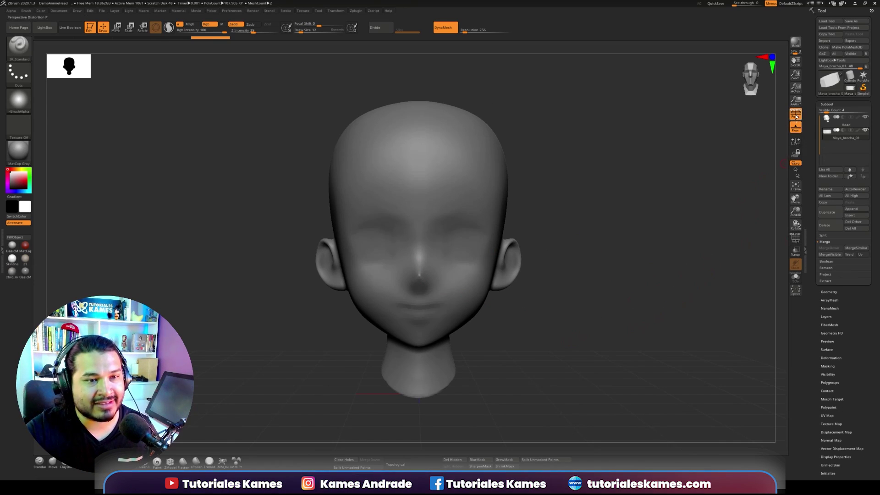
click(796, 116)
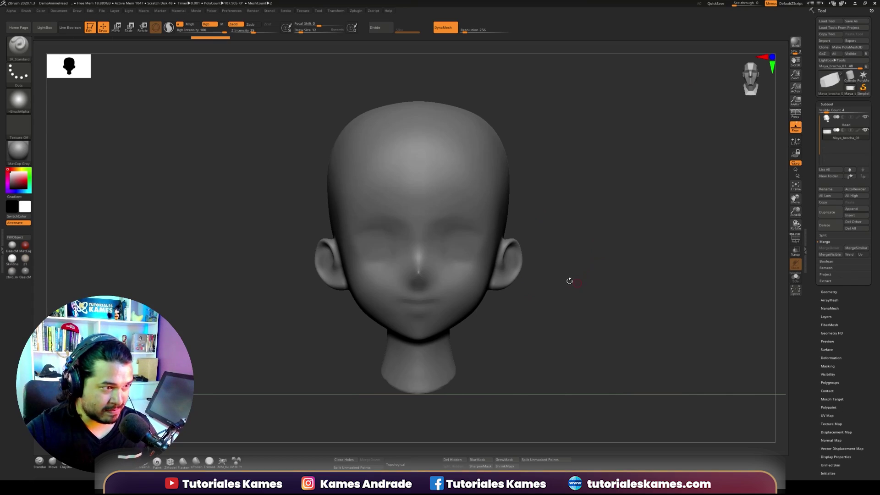
Hide the Head subtool and orbit around the bent band mesh, including a straight front view.
alt+drag(569, 281, 580, 301)
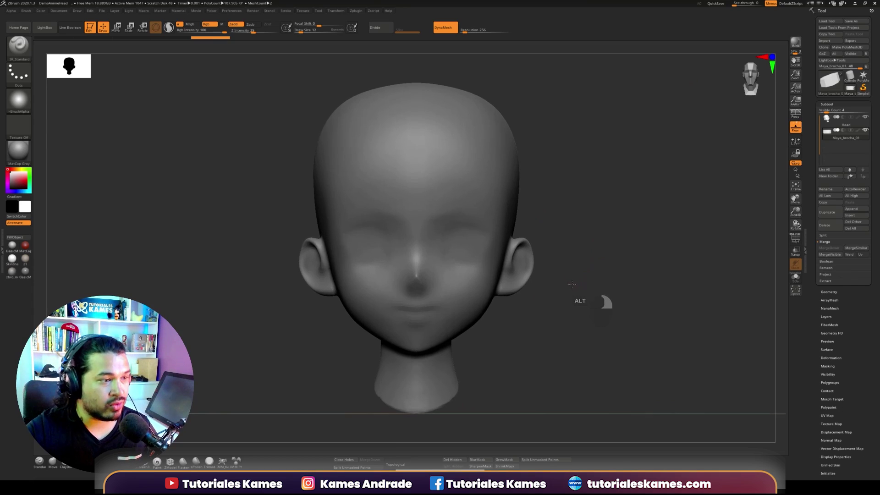
click(866, 119)
mouse_move(494, 265)
mouse_down()
mouse_move(509, 298)
mouse_move(533, 264)
mouse_move(588, 242)
mouse_up()
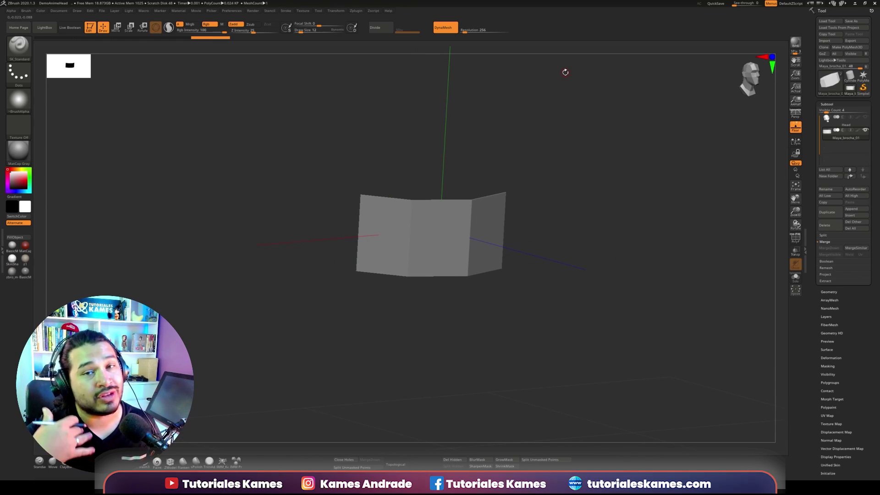
mouse_move(570, 255)
mouse_down()
mouse_move(576, 294)
mouse_move(482, 222)
mouse_up()
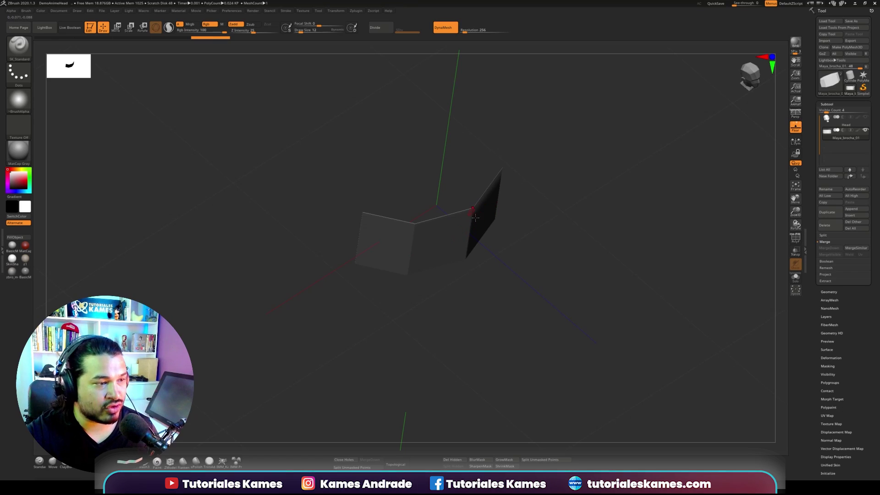
mouse_move(570, 358)
shift+mouse_down()
mouse_move(585, 283)
mouse_move(507, 282)
mouse_move(605, 304)
shift+mouse_up()
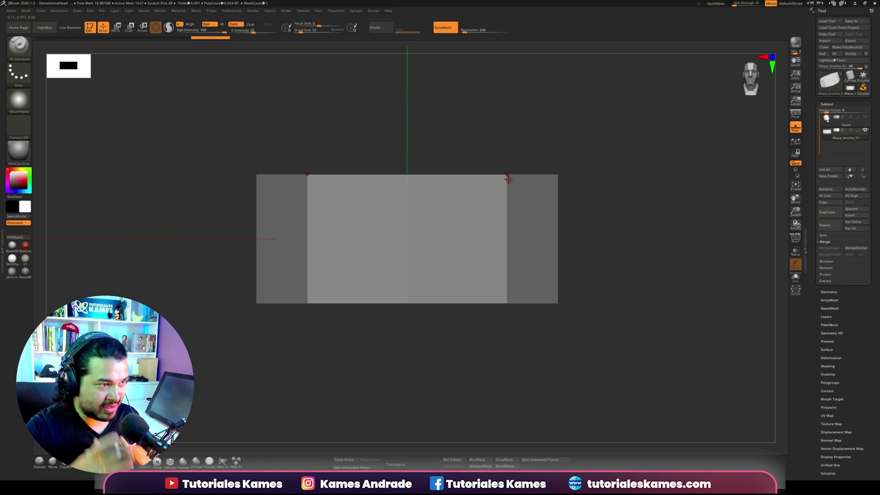
mouse_move(592, 217)
mouse_down()
mouse_move(602, 212)
mouse_move(609, 232)
mouse_move(601, 320)
mouse_move(601, 241)
mouse_move(590, 220)
mouse_move(536, 218)
mouse_up()
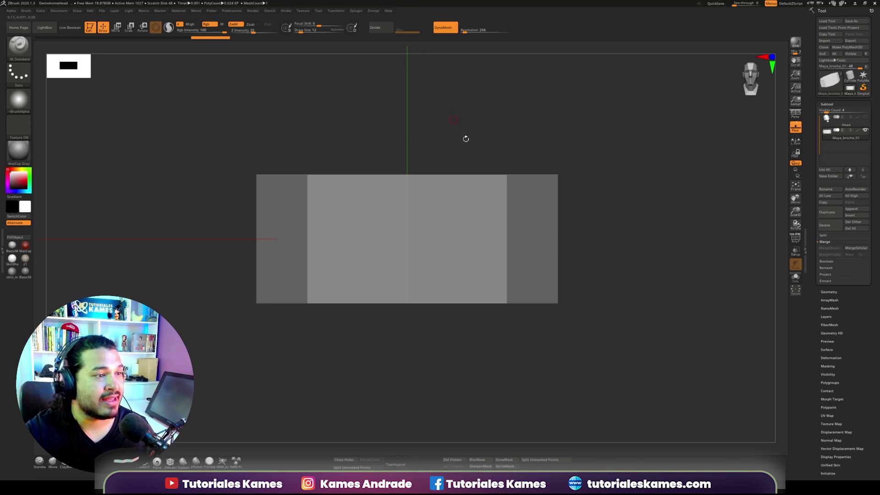
Create a New InsertMesh brush from the band mesh, then reselect the Head subtool.
click(19, 46)
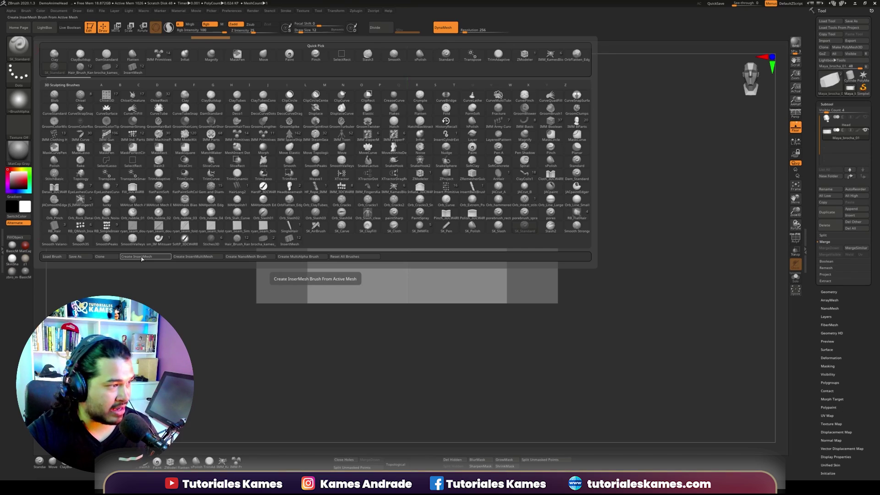
click(142, 258)
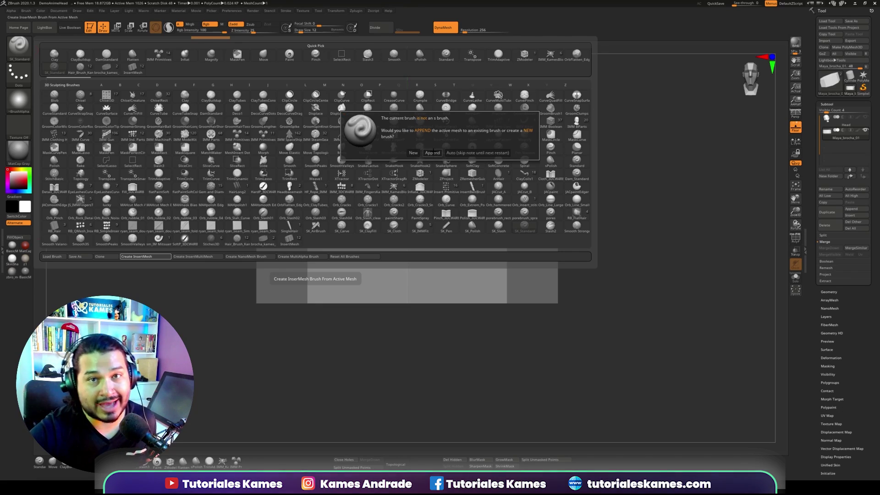
click(414, 153)
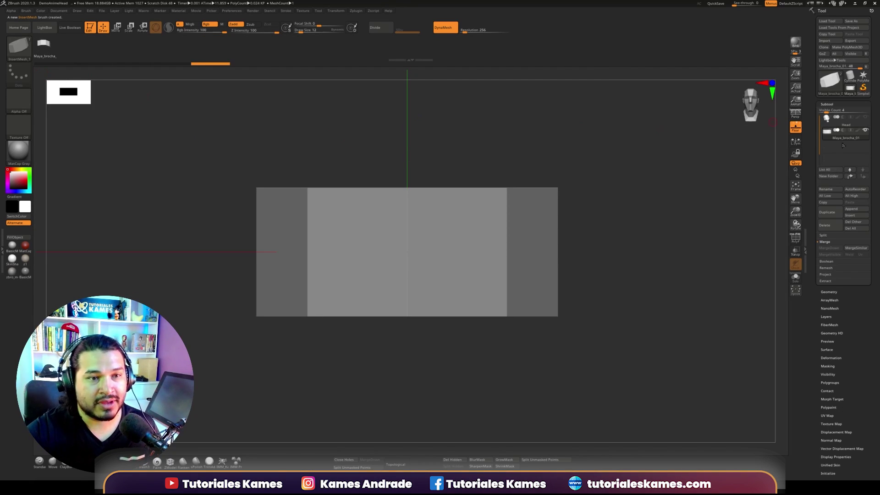
click(839, 119)
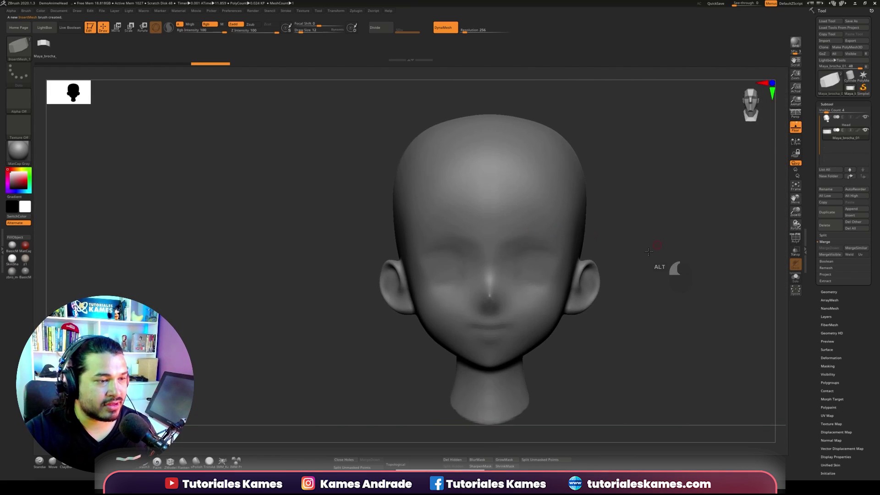
drag(649, 252, 662, 261)
mouse_move(667, 201)
alt+mouse_down()
mouse_move(493, 184)
mouse_move(520, 192)
alt+mouse_up()
mouse_move(673, 245)
mouse_down()
mouse_move(669, 211)
mouse_move(610, 163)
mouse_up()
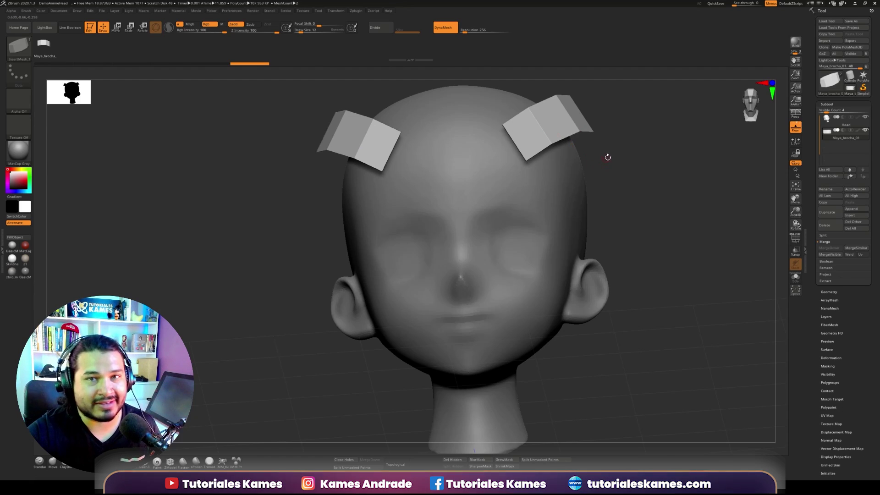
mouse_move(619, 186)
mouse_down()
mouse_move(625, 212)
mouse_move(602, 212)
mouse_move(574, 93)
mouse_up()
key(ctrl+z)
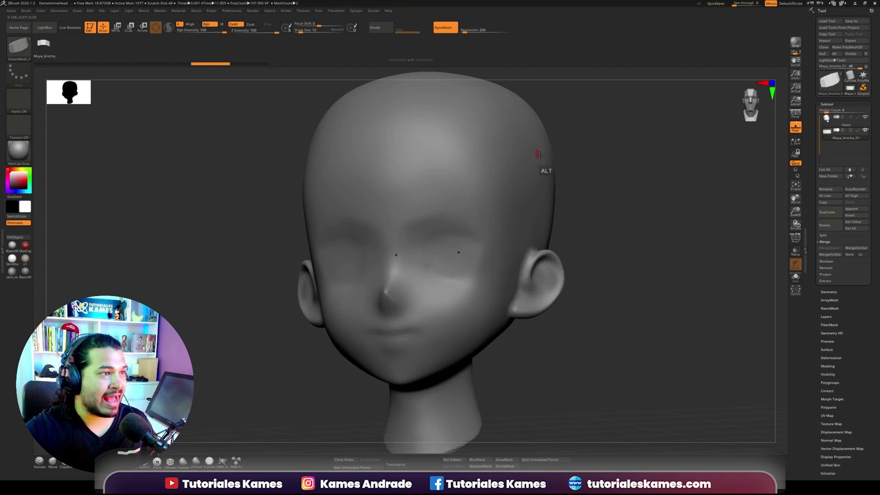
Dock the Stroke and Brush palettes into the right tray.
click(284, 12)
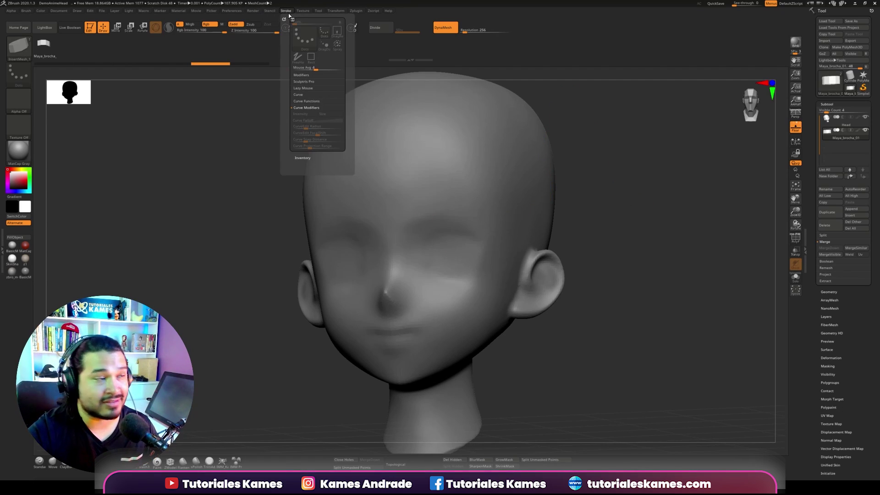
click(284, 19)
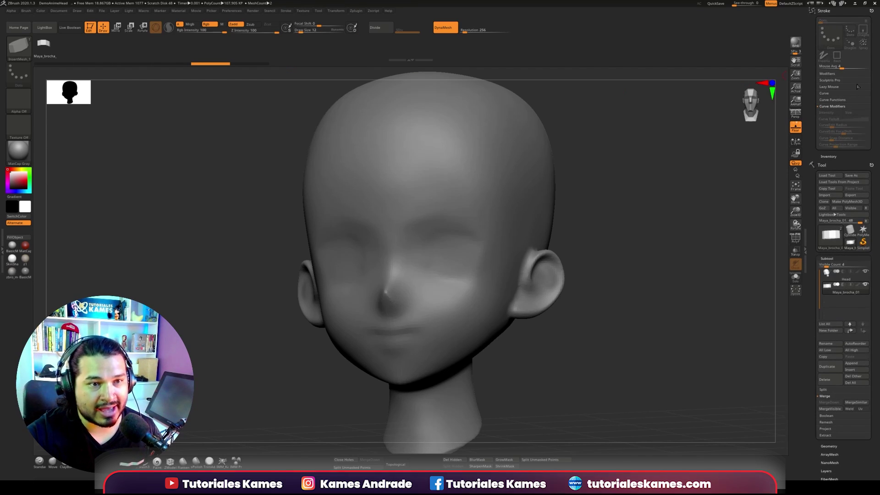
click(30, 12)
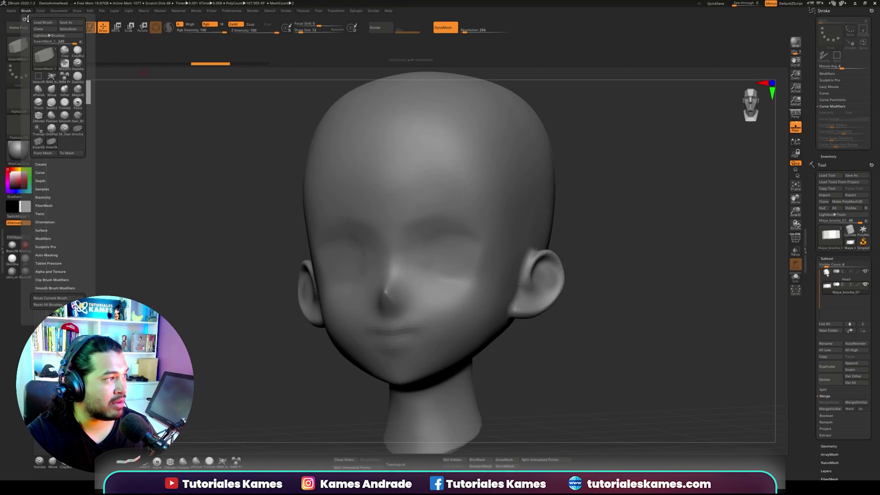
drag(23, 20, 814, 169)
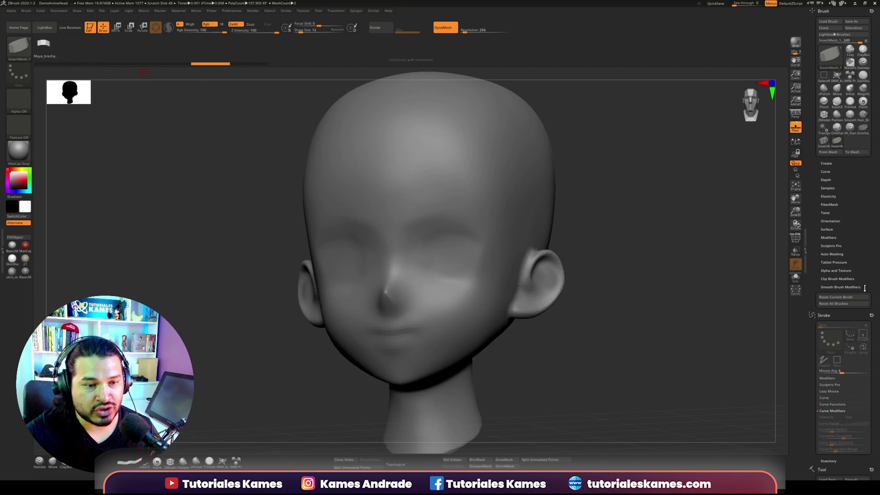
Enable Curve Mode in the Stroke > Curve options.
drag(865, 288, 873, 194)
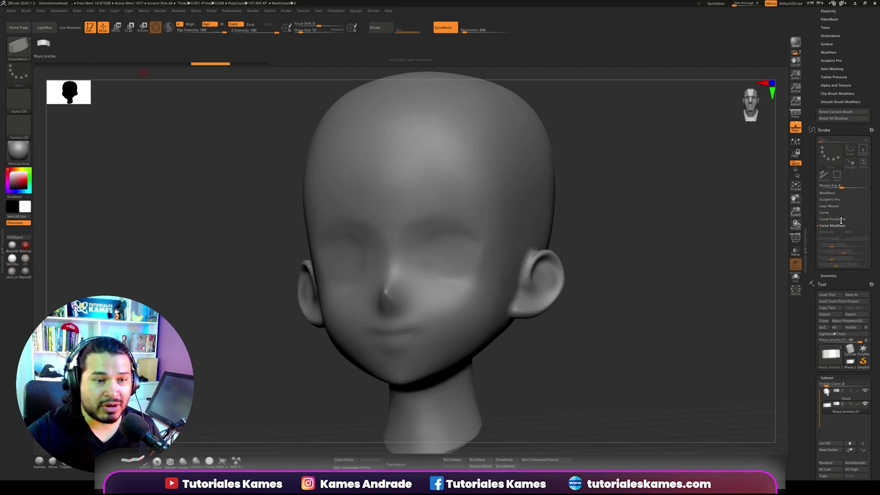
click(824, 213)
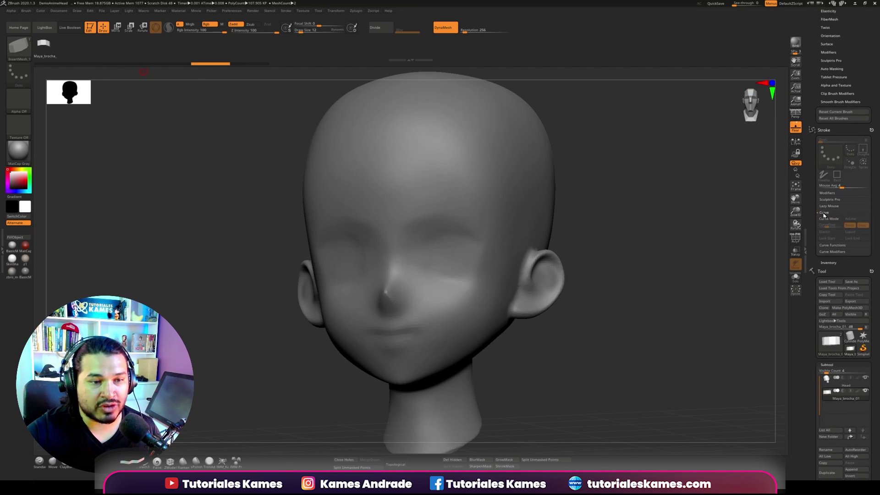
click(829, 219)
Draw a mirrored band curve from the forehead down past the ear, then zoom onto the head.
drag(453, 120, 496, 350)
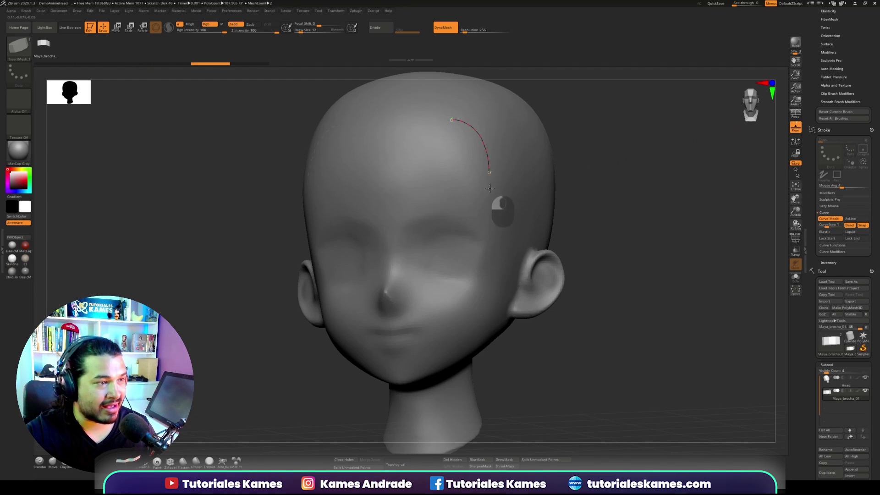
mouse_move(611, 338)
mouse_down()
mouse_move(615, 350)
mouse_move(611, 314)
mouse_up()
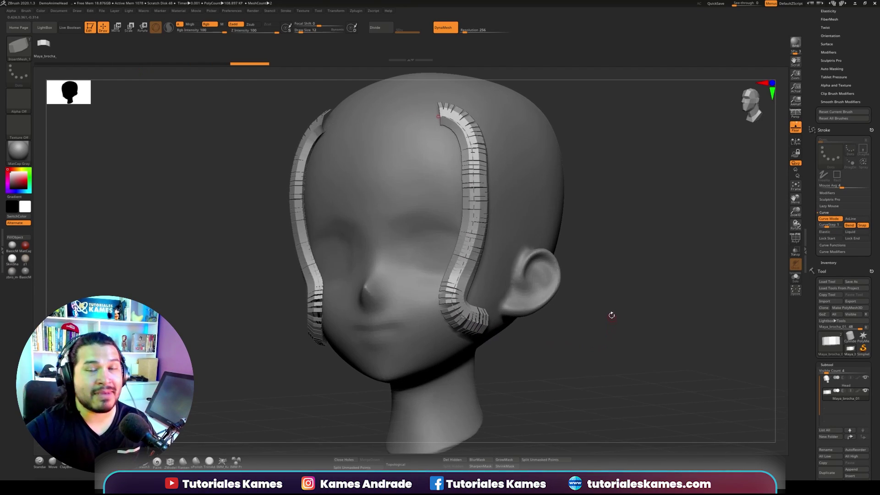
mouse_move(569, 197)
alt+mouse_down()
mouse_move(540, 196)
mouse_move(648, 235)
alt+mouse_up()
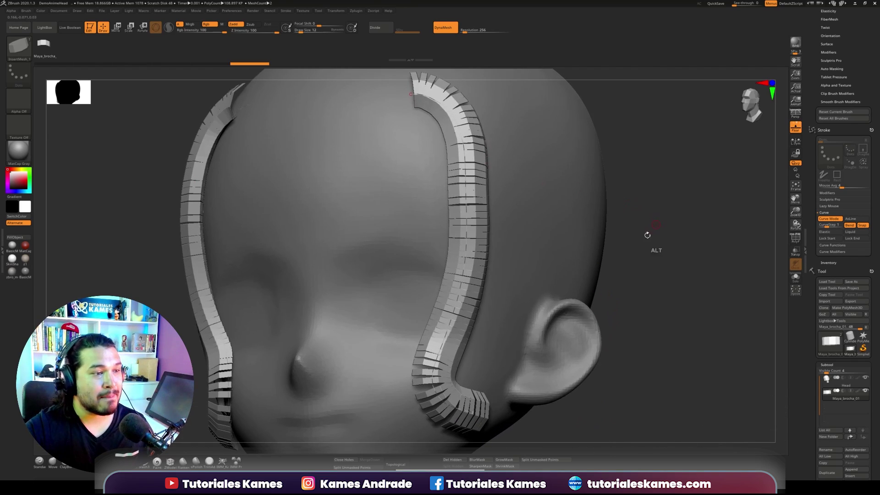
alt+drag(677, 255, 709, 220)
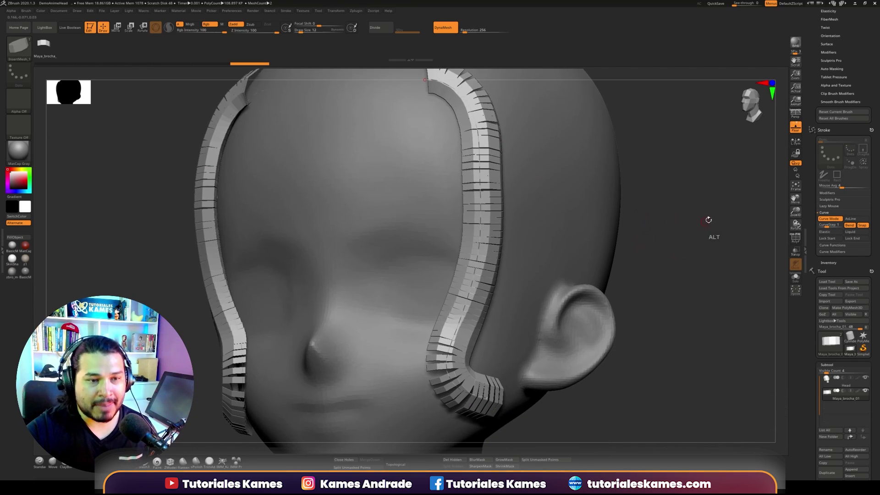
click(483, 209)
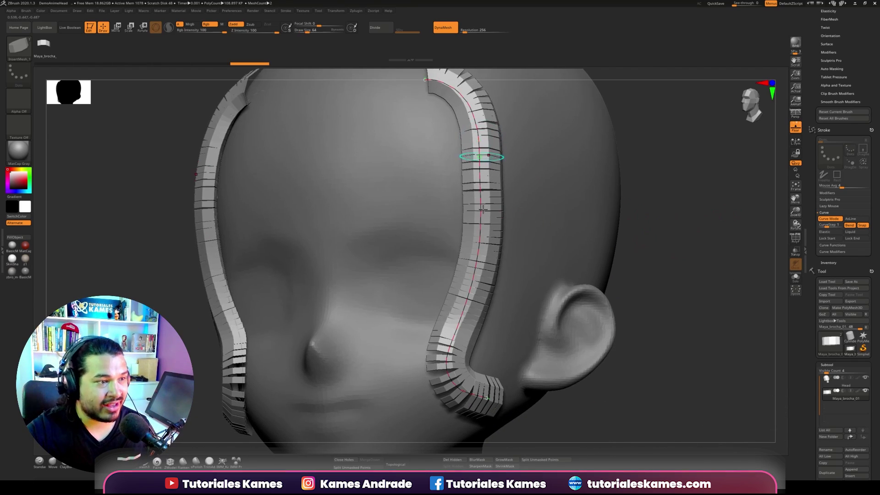
click(479, 179)
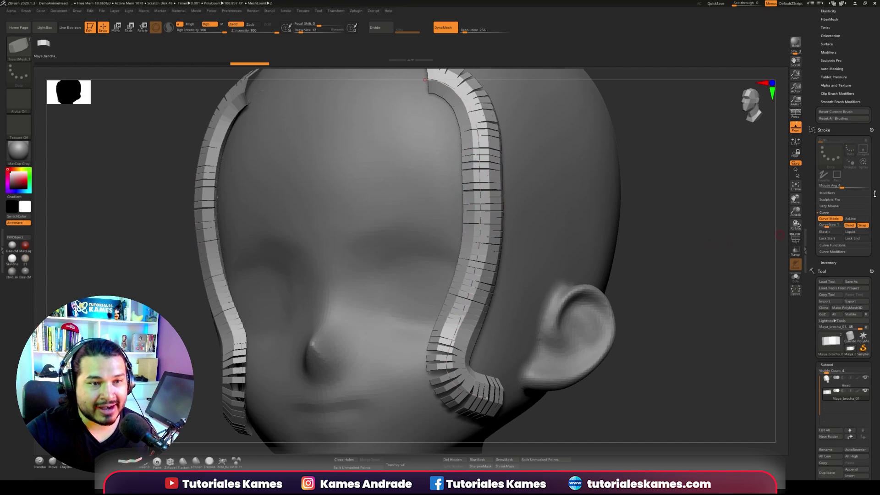
scroll(875, 193, up, 4)
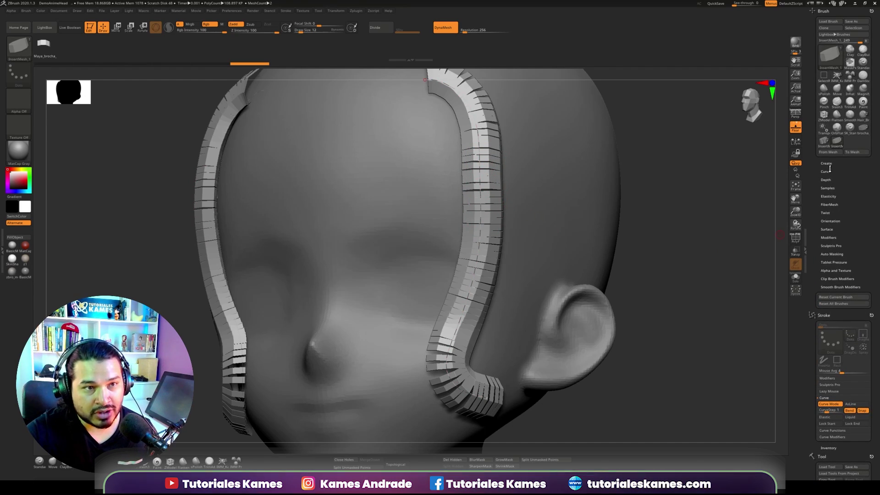
Expand Brush > Modifiers and undo the mirrored hair strips off the head.
click(828, 237)
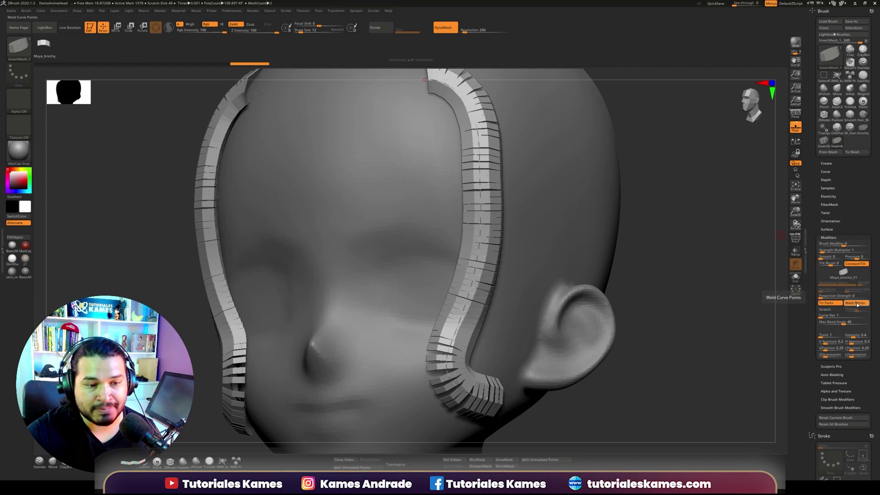
key(ctrl+z)
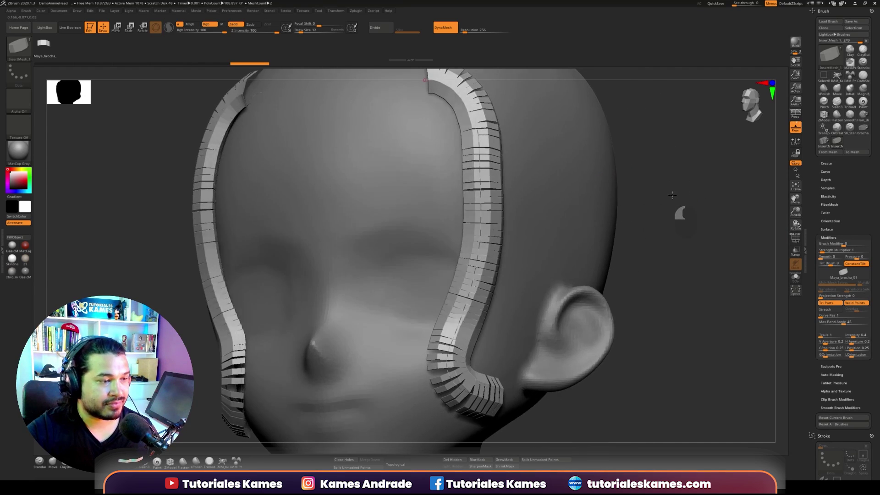
key(ctrl+z)
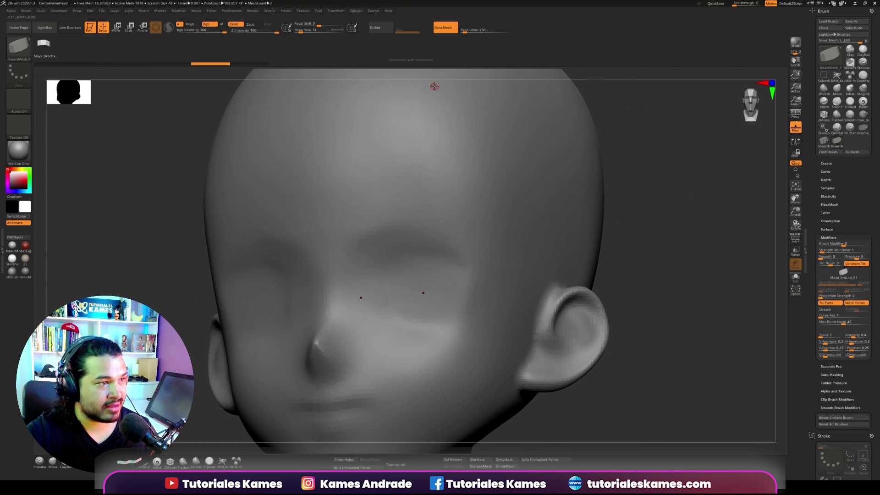
Draw a test strip from forehead to cheek, inspect it, then undo it.
drag(434, 87, 499, 348)
drag(687, 262, 667, 251)
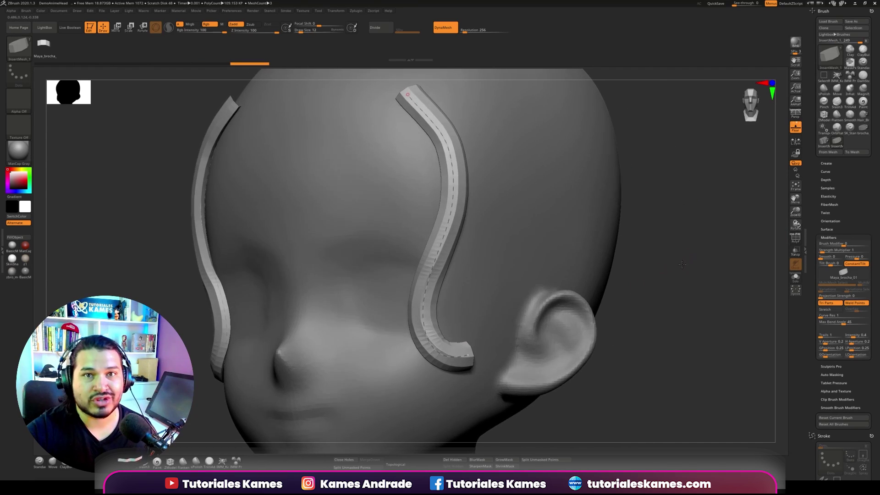
alt+drag(460, 234, 495, 275)
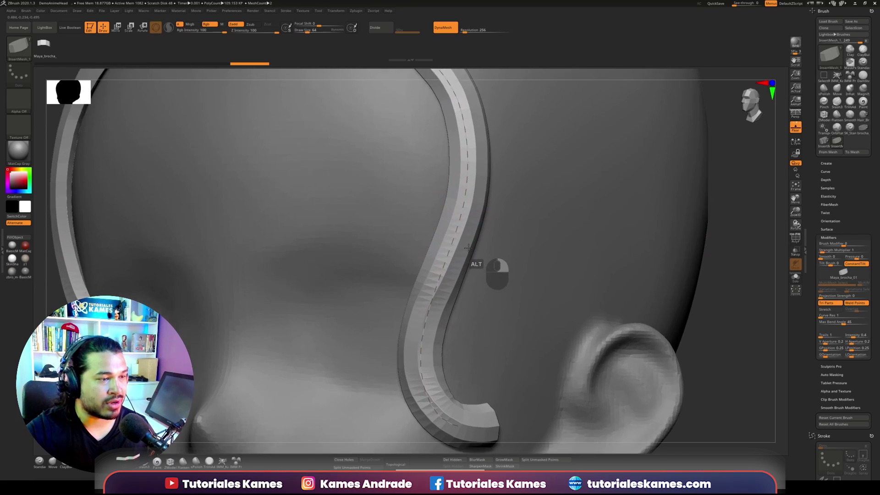
key(f)
mouse_move(568, 232)
mouse_down()
mouse_move(570, 261)
mouse_move(516, 245)
mouse_up()
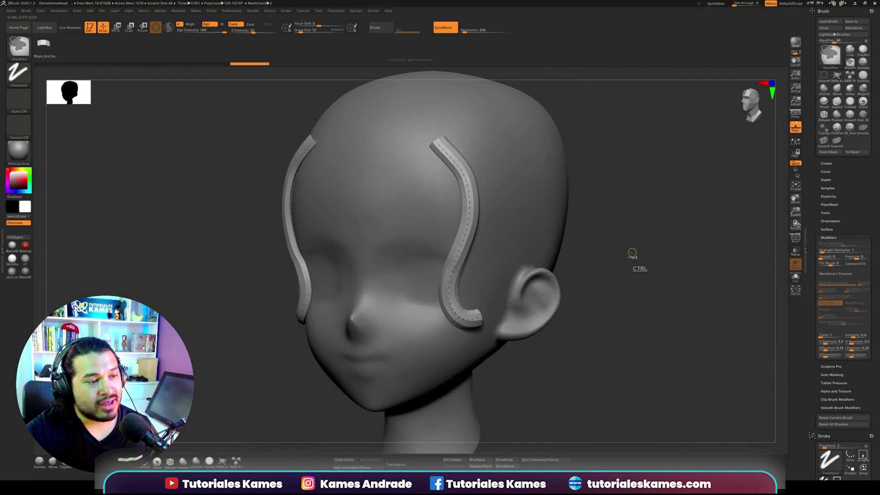
key(ctrl+z)
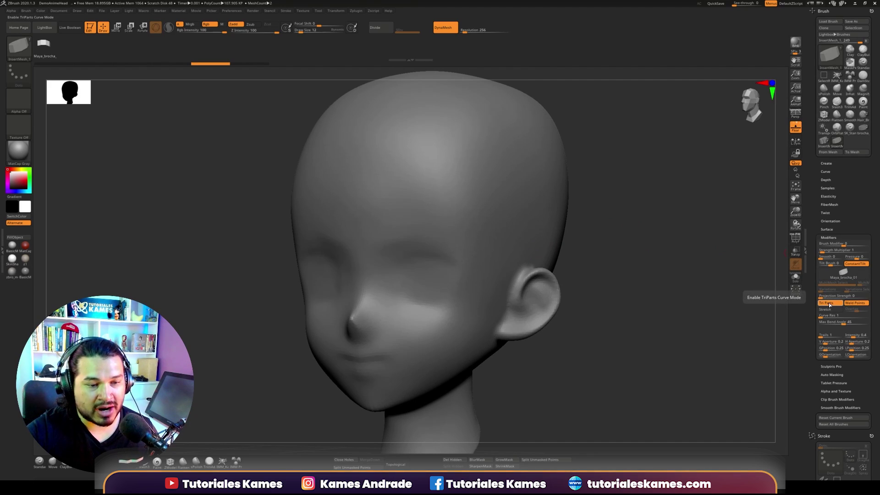
click(829, 303)
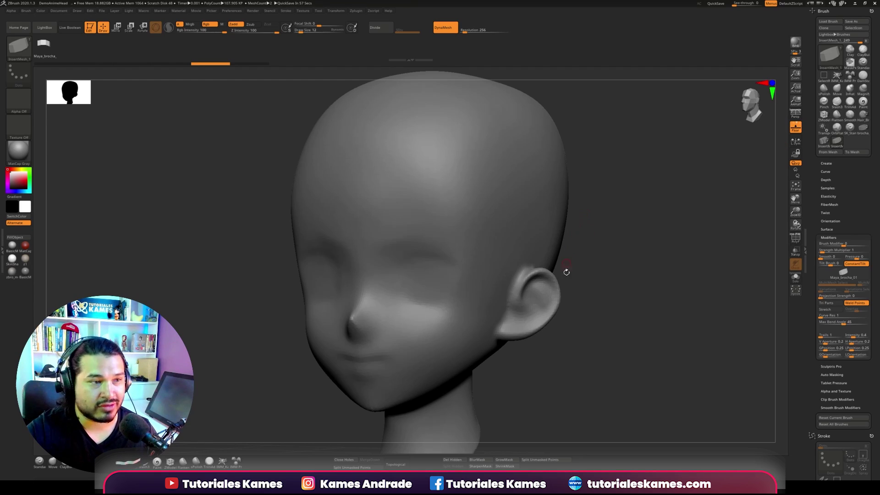
drag(438, 122, 463, 339)
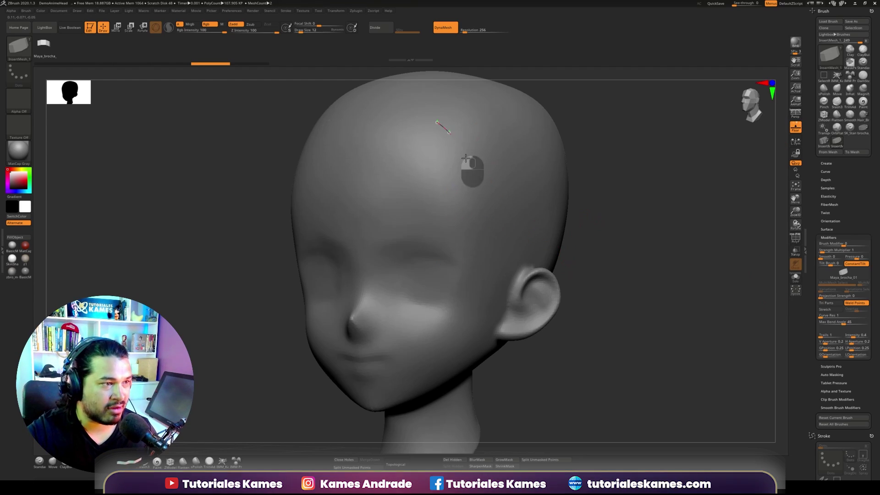
mouse_move(593, 248)
alt+right_down()
mouse_move(527, 236)
mouse_move(605, 229)
alt+right_up()
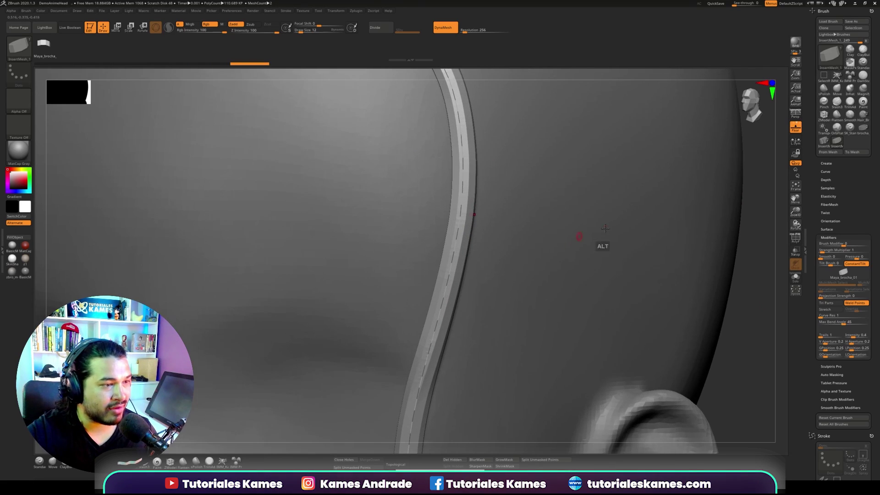
mouse_move(751, 260)
alt+right_down()
mouse_move(692, 240)
mouse_move(710, 253)
alt+right_up()
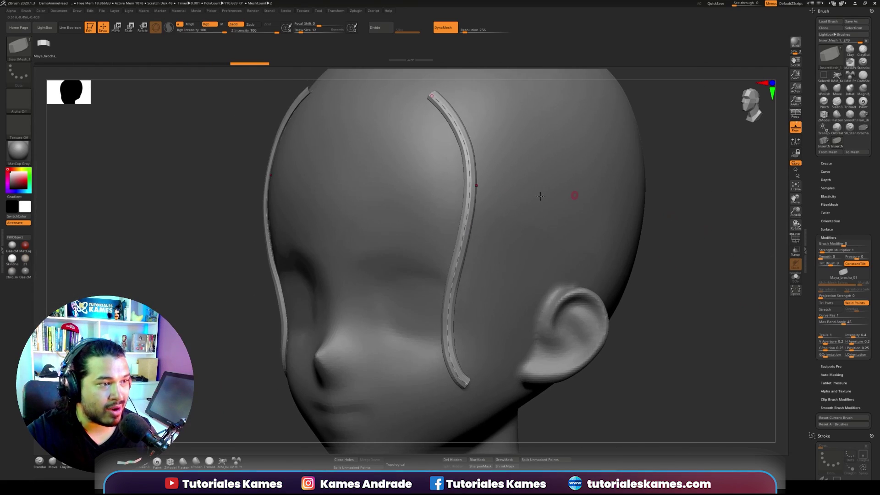
key(ctrl+z)
mouse_move(400, 155)
mouse_down()
mouse_move(458, 169)
mouse_move(460, 338)
mouse_move(547, 180)
mouse_up()
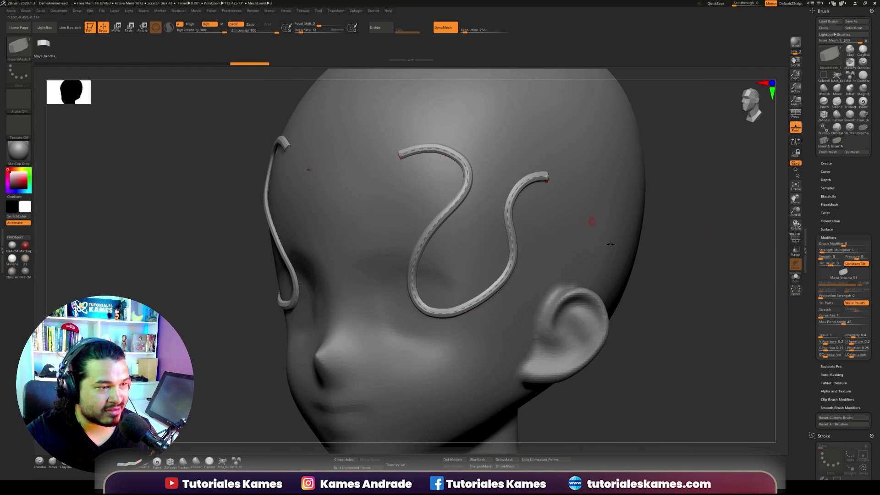
alt+right_drag(429, 166, 514, 197)
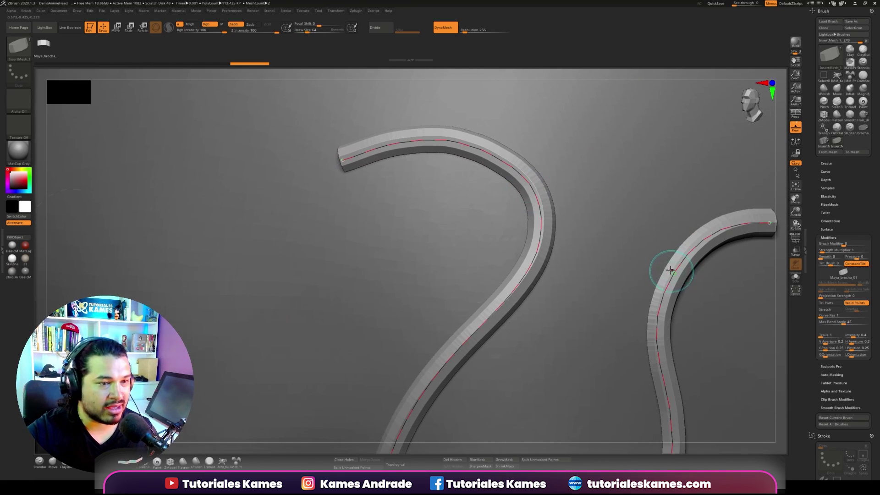
mouse_move(658, 266)
ctrl+right_down()
mouse_move(615, 246)
mouse_move(571, 207)
mouse_move(521, 197)
ctrl+right_up()
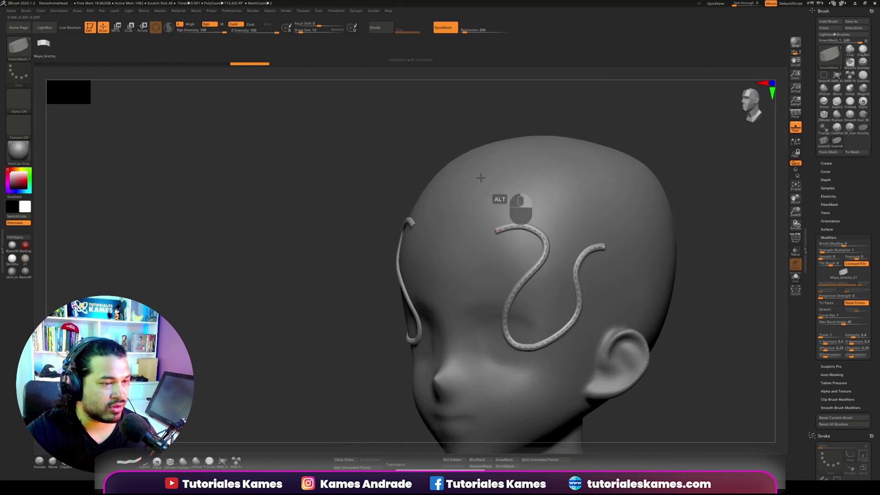
mouse_move(699, 220)
right_down()
mouse_move(699, 240)
mouse_move(668, 281)
right_up()
key(ctrl+z)
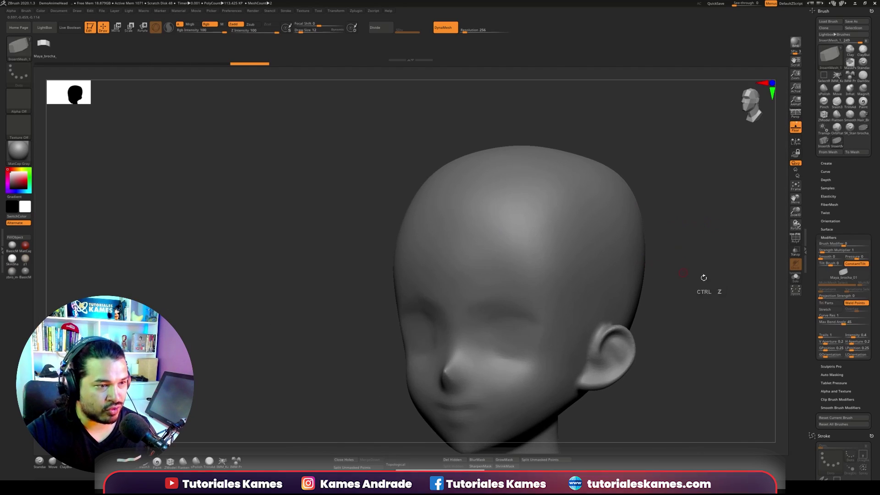
click(831, 304)
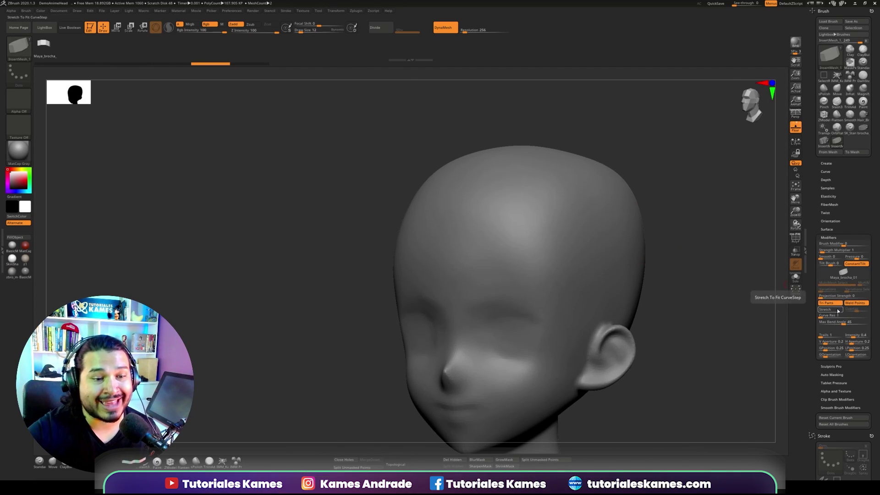
drag(521, 187, 590, 372)
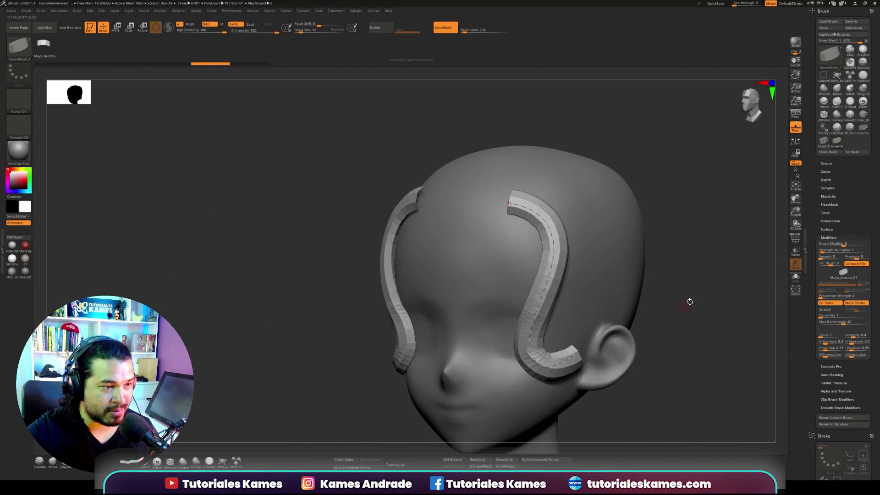
drag(690, 300, 682, 250)
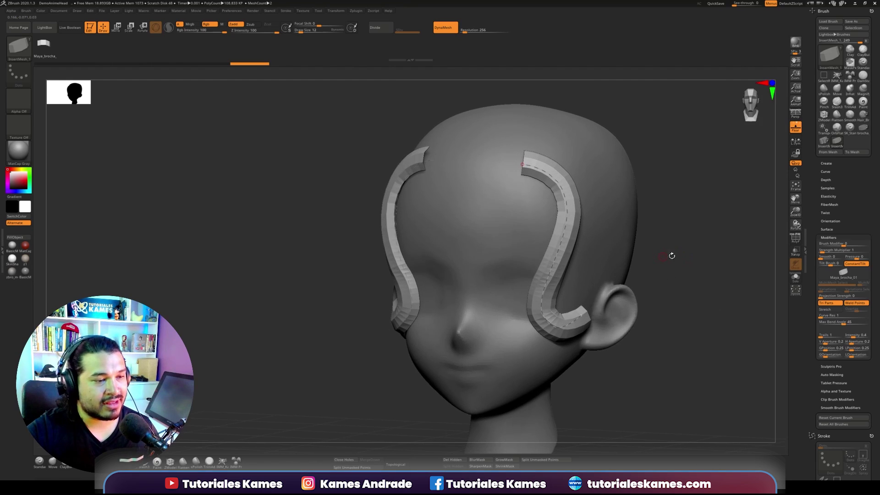
key(ctrl+z)
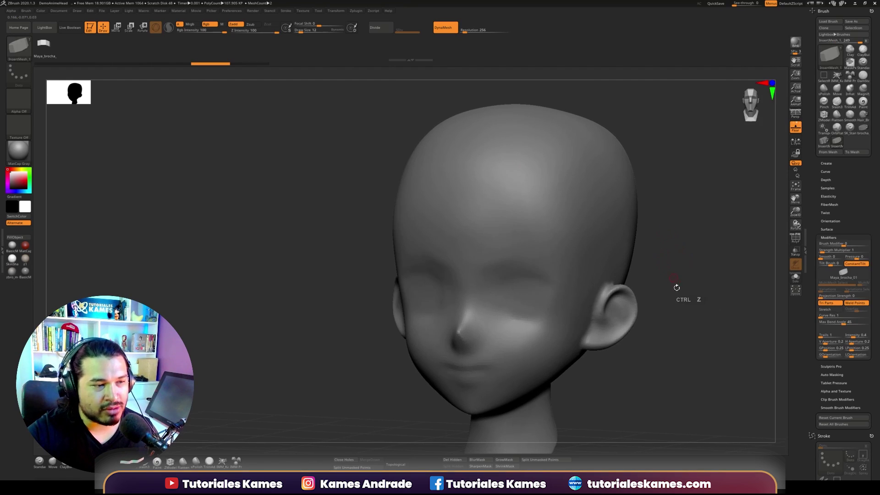
Enable Size in Stroke > Curve Modifiers so the falloff controls strand size.
alt+drag(676, 287, 675, 286)
scroll(861, 194, down, 3)
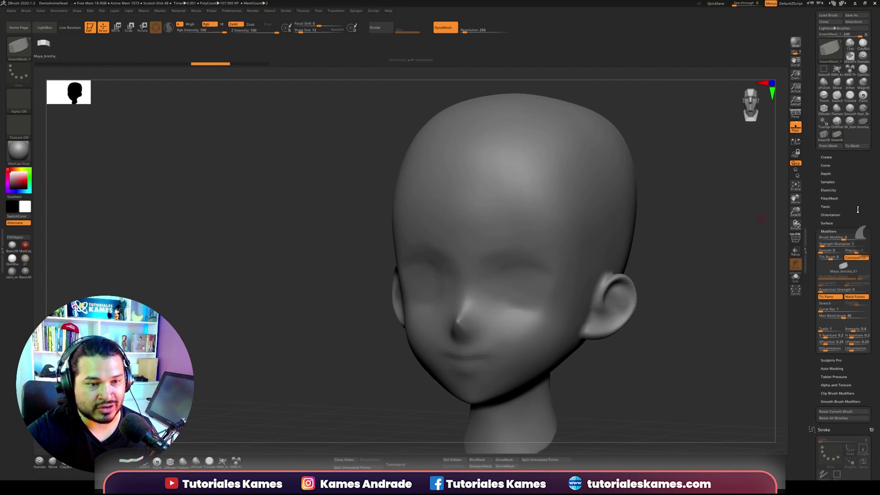
scroll(859, 186, down, 5)
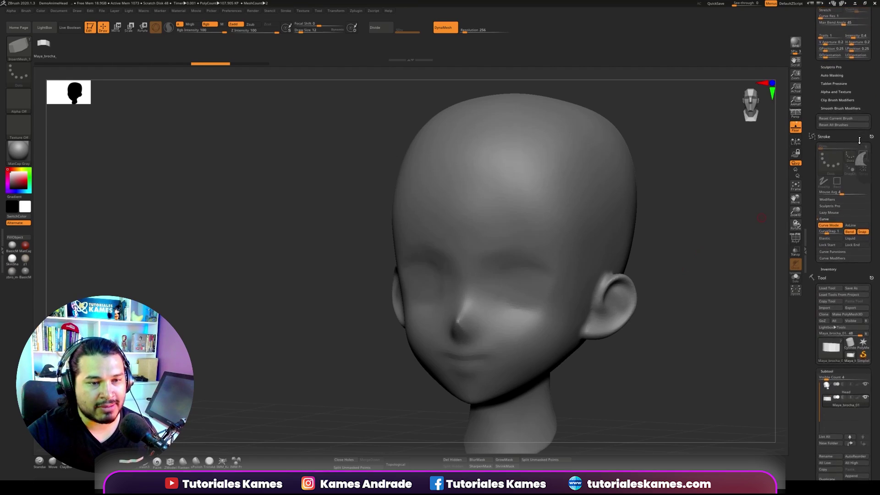
scroll(858, 146, down, 5)
click(834, 211)
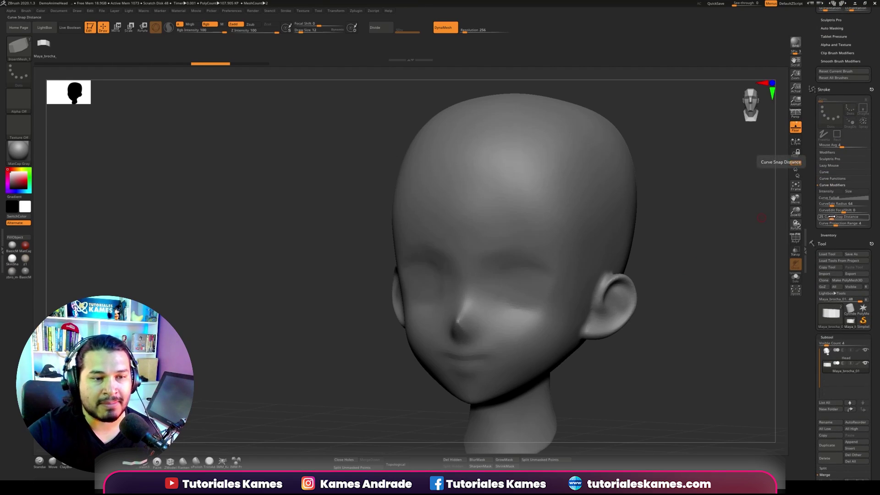
click(856, 192)
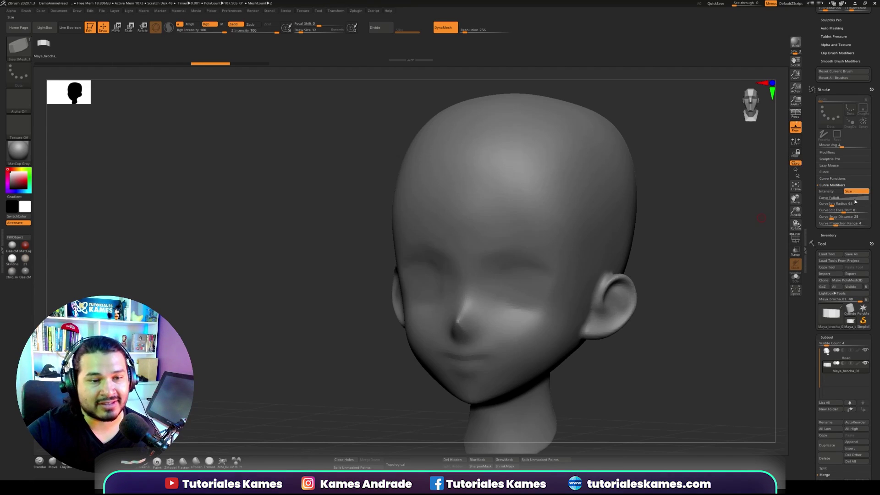
Draw a mirrored hair strip from forehead to jaw and expand the Curve Falloff graph.
mouse_move(513, 134)
mouse_down()
mouse_move(536, 321)
mouse_move(573, 330)
mouse_up()
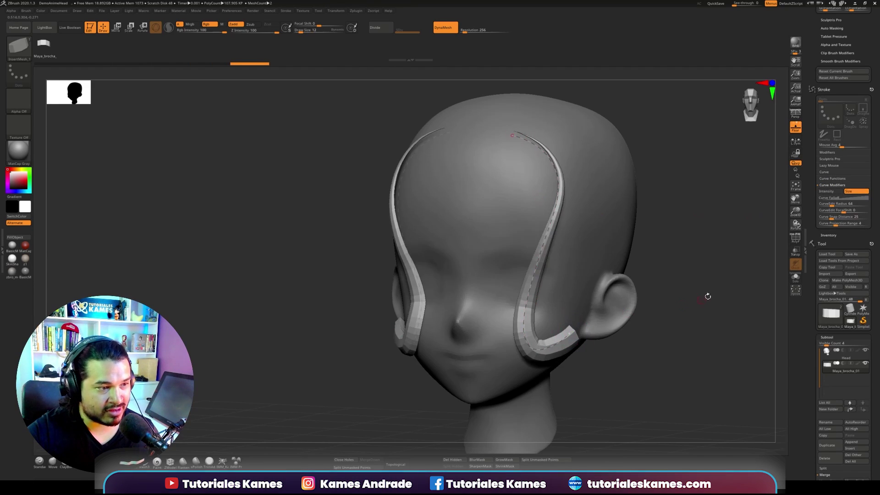
mouse_move(730, 285)
mouse_down()
mouse_move(721, 304)
mouse_move(749, 295)
mouse_move(521, 198)
mouse_up()
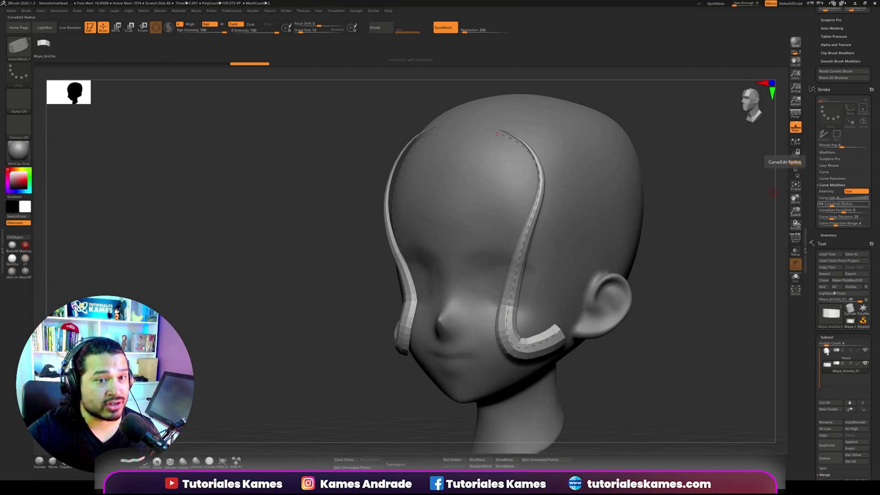
click(833, 198)
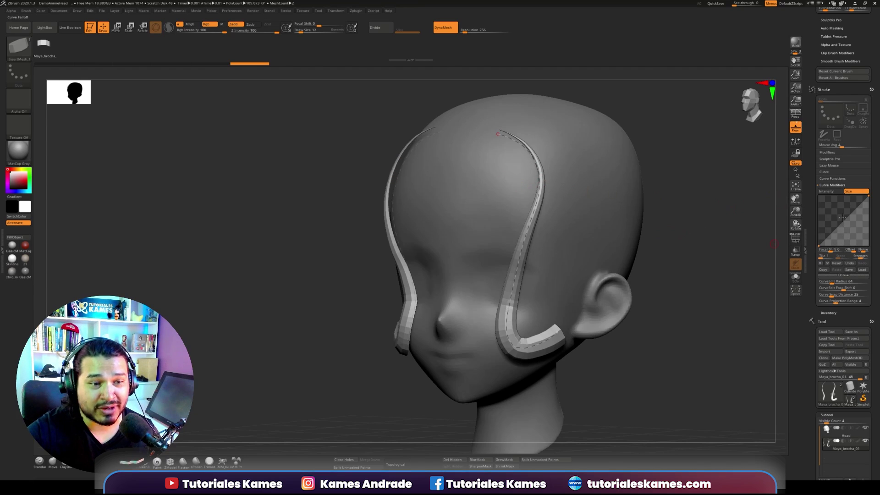
Flip the Curve Falloff graph vertically and reapply the strips so their ends taper.
click(828, 264)
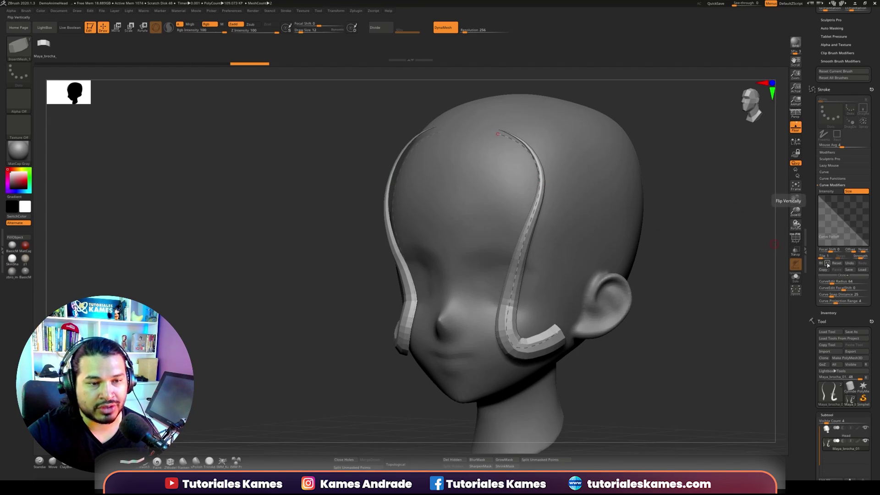
click(532, 211)
drag(688, 191, 701, 211)
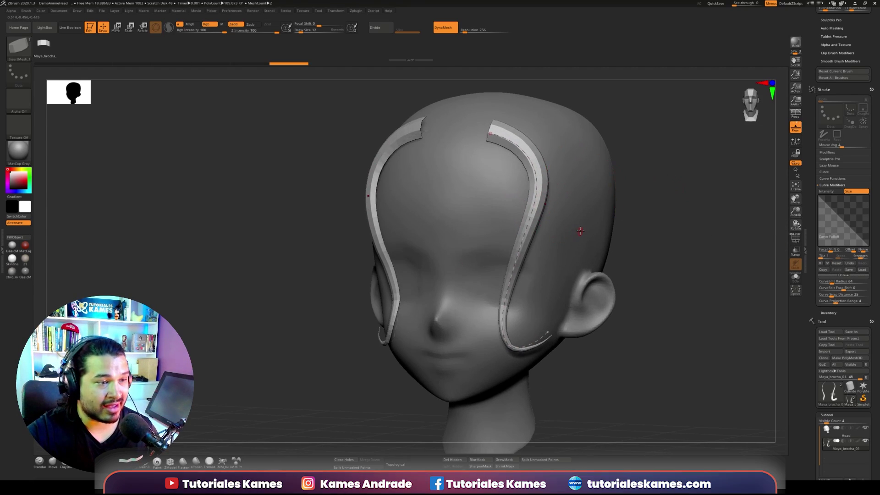
Try draw size 64, then settle on draw size 9 for thin strands.
key(s)
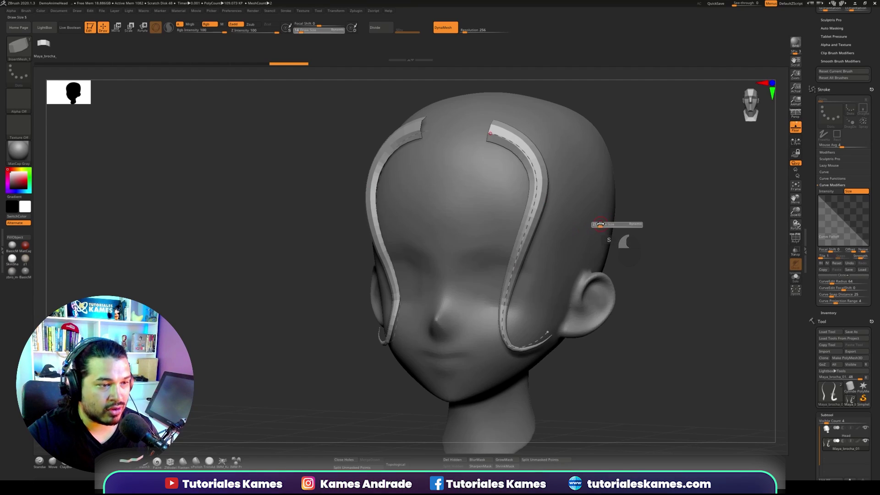
drag(604, 225, 609, 225)
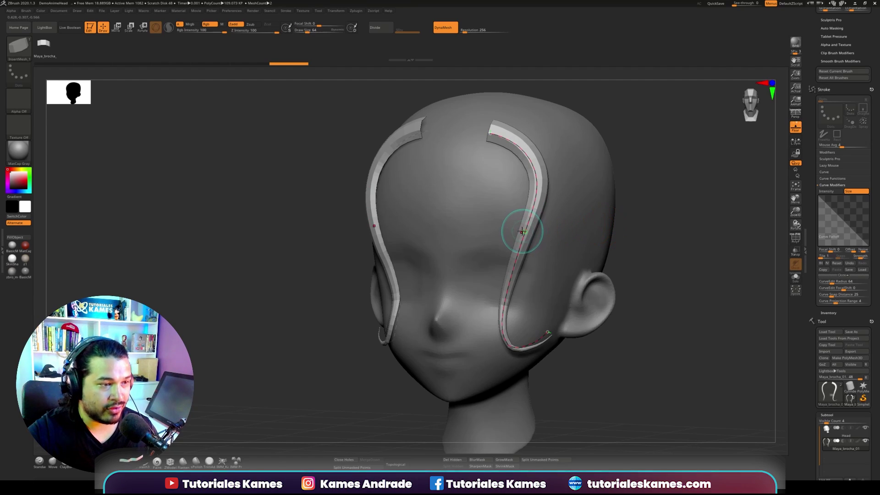
click(526, 232)
key(bracketleft)
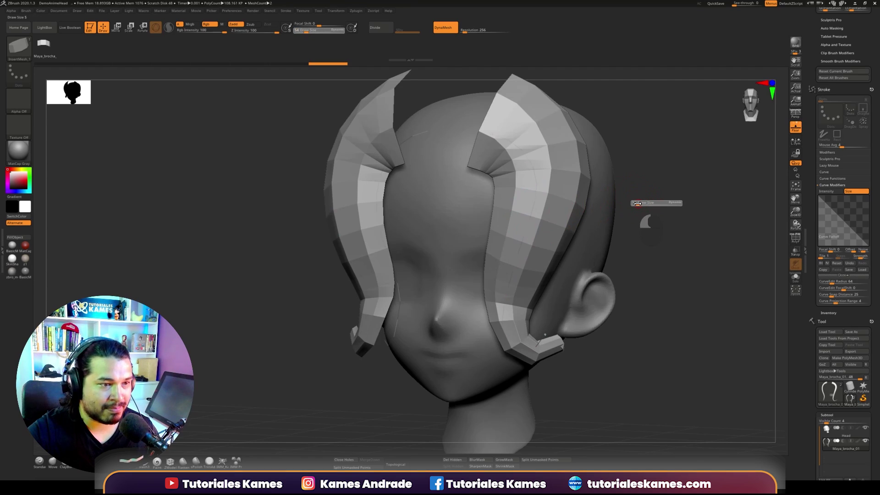
drag(637, 203, 633, 203)
click(525, 231)
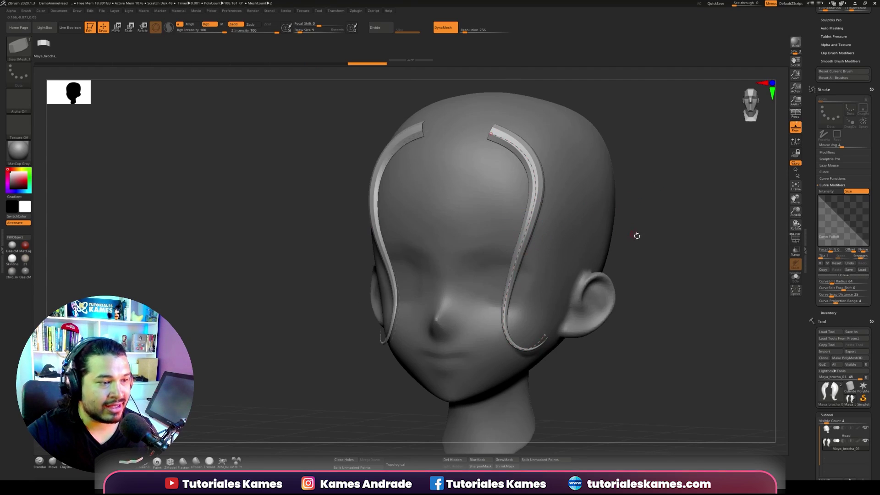
mouse_move(655, 220)
mouse_down()
mouse_move(667, 245)
mouse_move(640, 222)
mouse_up()
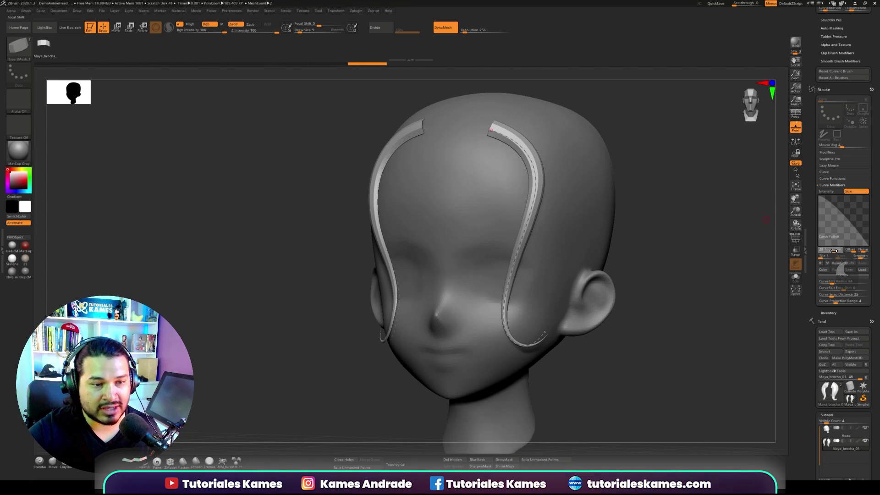
Try focal shift 70 and 77 and reshape the falloff curve, reapplying the right strip.
drag(834, 251, 838, 250)
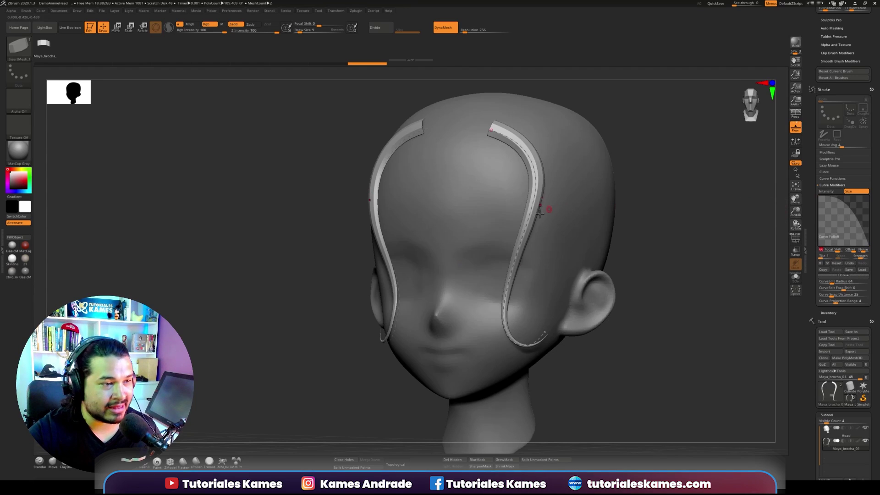
click(529, 220)
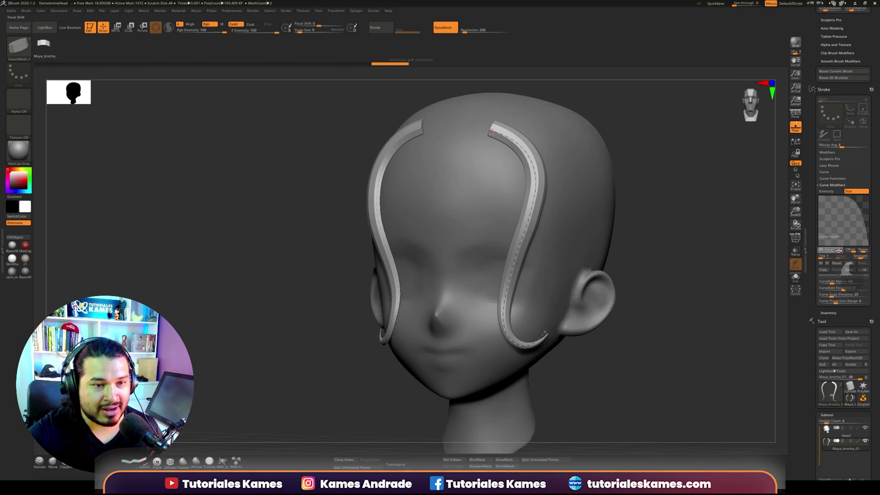
drag(838, 251, 840, 250)
click(527, 230)
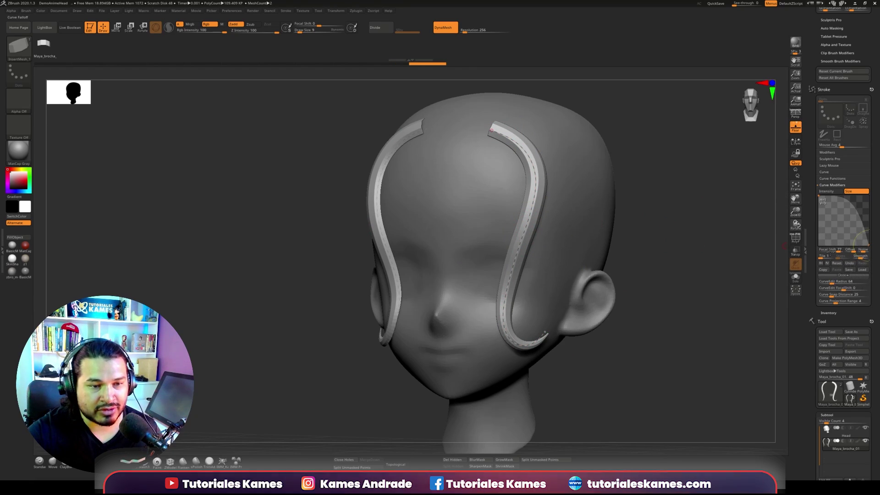
drag(857, 246, 837, 246)
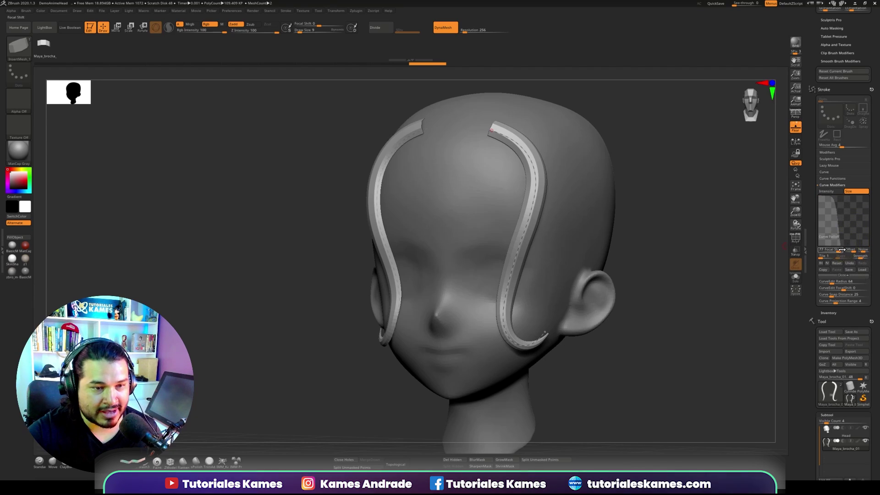
click(527, 230)
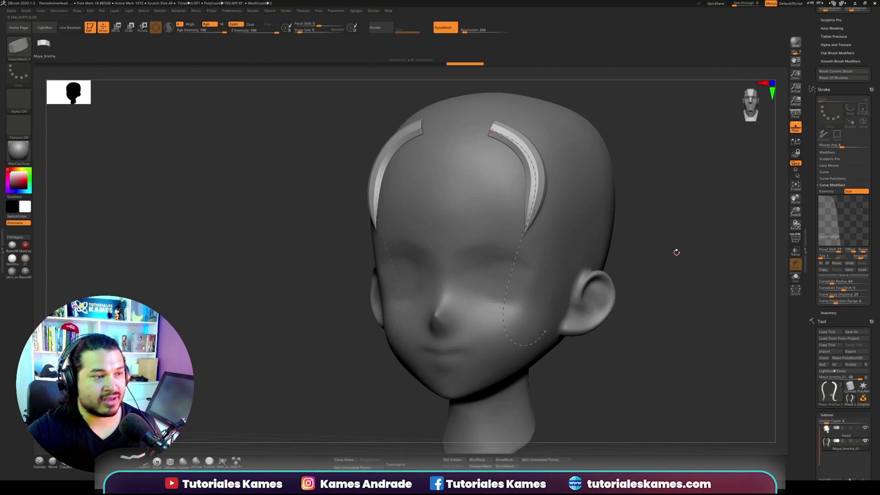
Reset the falloff, set focal shift to 85, and stretch the right strip to the jaw.
drag(676, 252, 628, 238)
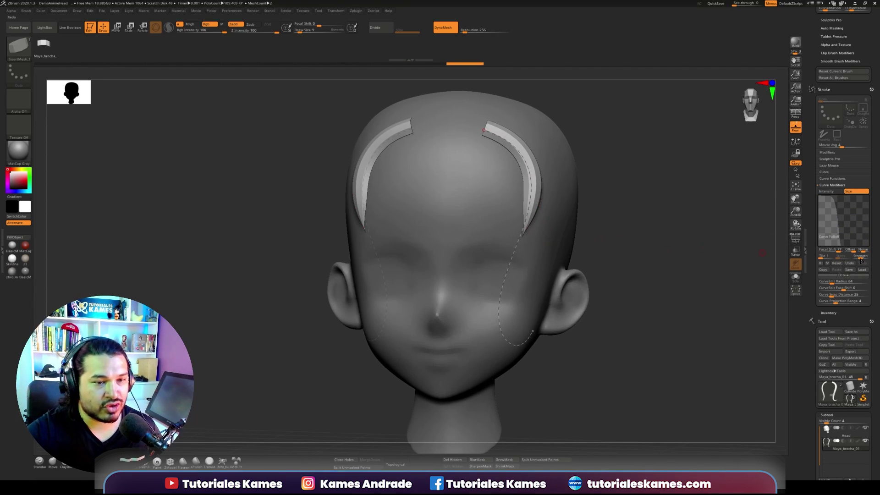
drag(841, 245, 857, 242)
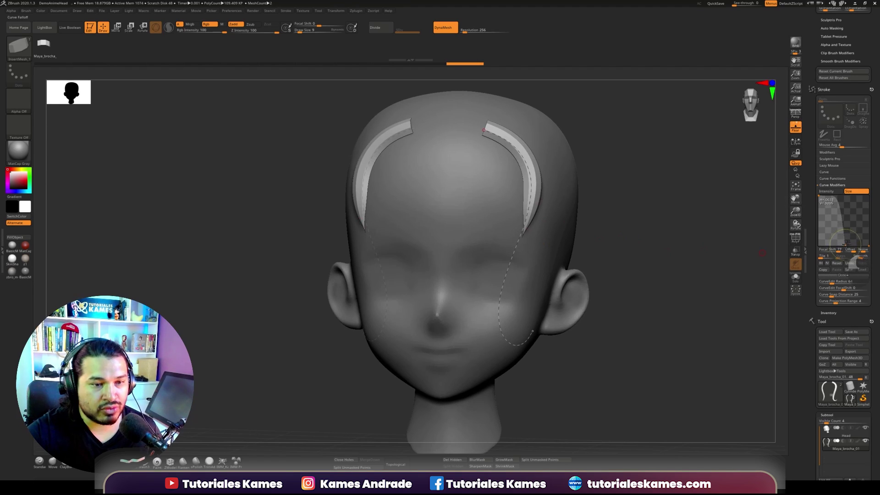
click(524, 221)
mouse_move(662, 265)
mouse_down()
mouse_move(646, 260)
mouse_move(702, 244)
mouse_up()
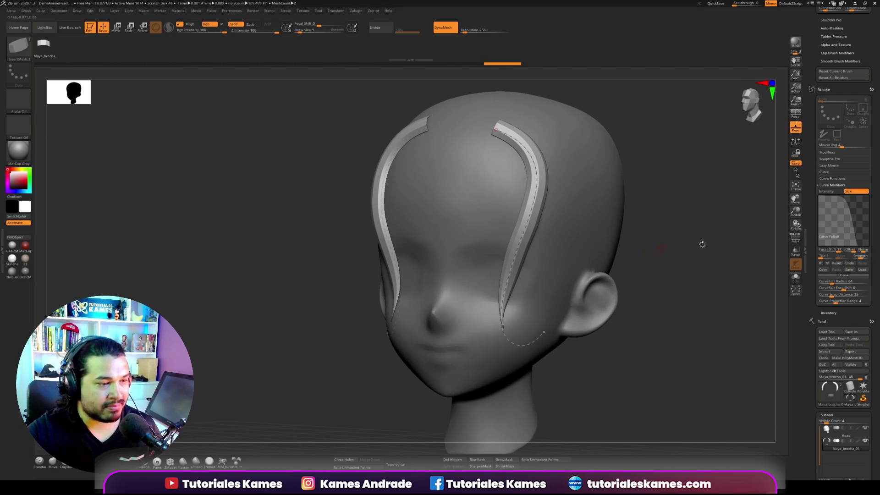
click(837, 263)
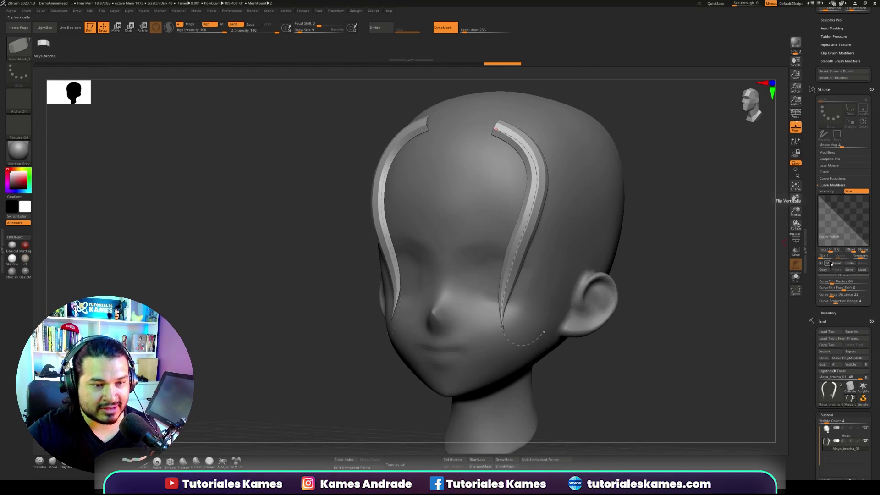
drag(831, 250, 835, 250)
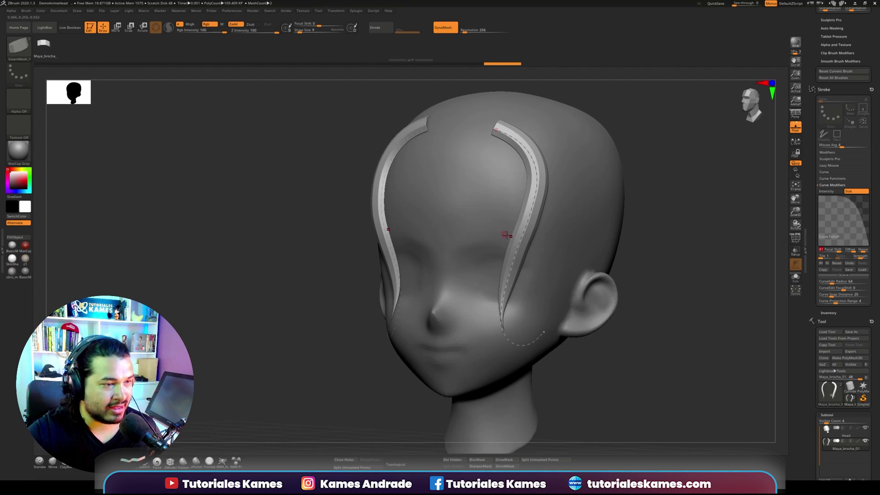
drag(507, 235, 523, 230)
mouse_move(686, 260)
mouse_down()
mouse_move(679, 277)
mouse_move(661, 251)
mouse_move(688, 275)
mouse_move(644, 280)
mouse_move(480, 250)
mouse_move(507, 373)
mouse_move(422, 222)
mouse_move(442, 285)
mouse_up()
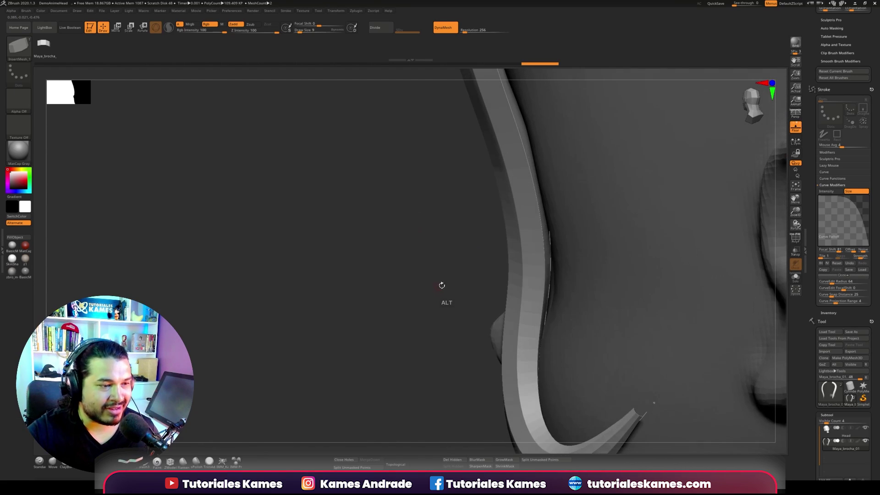
Commit the right strip and collapse the Stroke settings.
alt+click(548, 282)
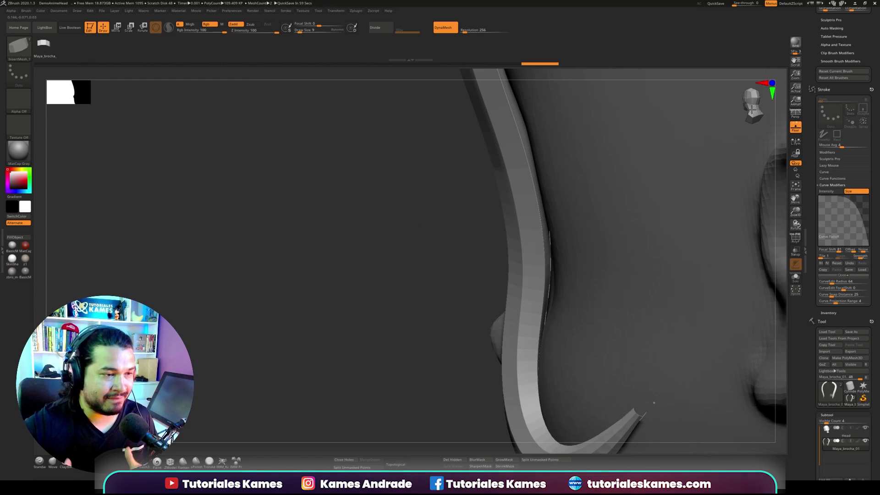
click(831, 89)
scroll(874, 73, up, 2)
scroll(873, 96, up, 4)
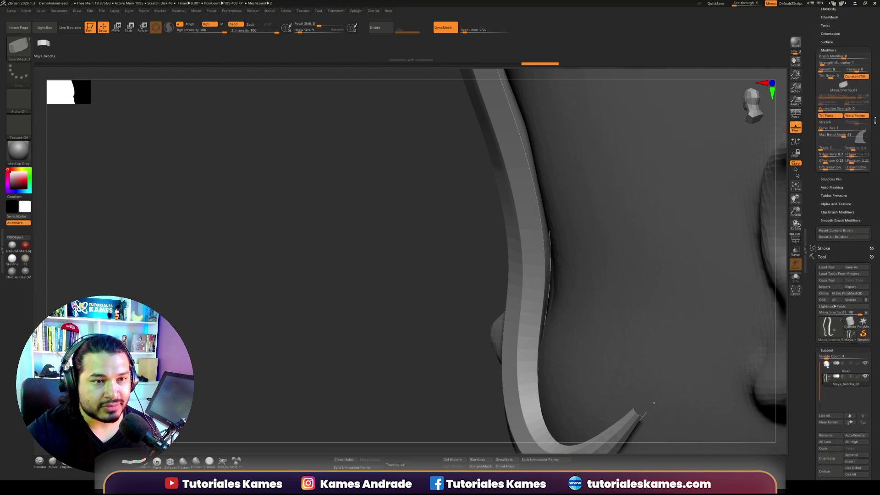
scroll(874, 119, up, 4)
scroll(871, 138, up, 1)
scroll(864, 145, up, 1)
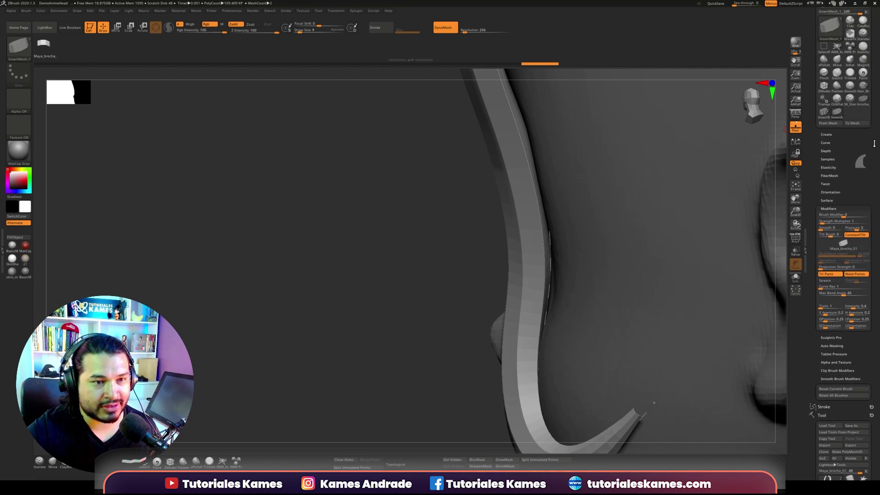
scroll(855, 155, up, 1)
scroll(843, 163, up, 1)
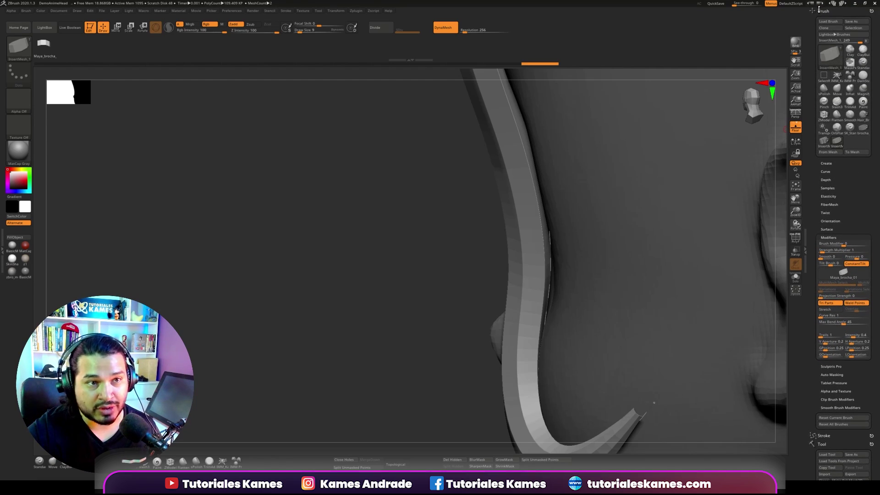
Raise Brush > Depth Imbed to 81 and reapply the strip beside the ear.
click(828, 179)
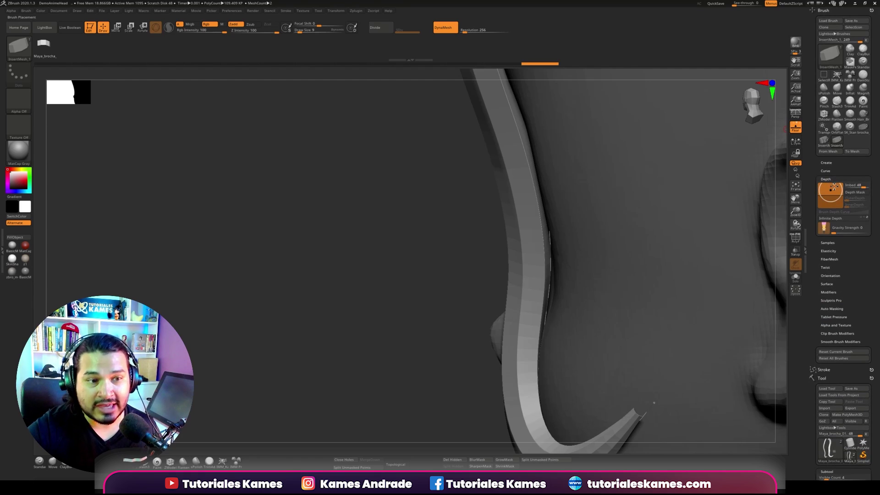
drag(832, 189, 830, 185)
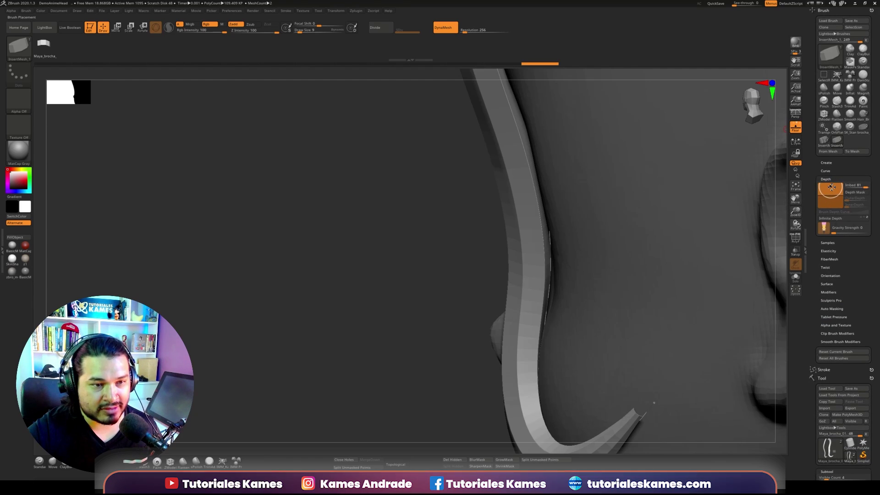
mouse_move(427, 356)
alt+mouse_down()
mouse_move(447, 280)
mouse_move(437, 350)
alt+mouse_up()
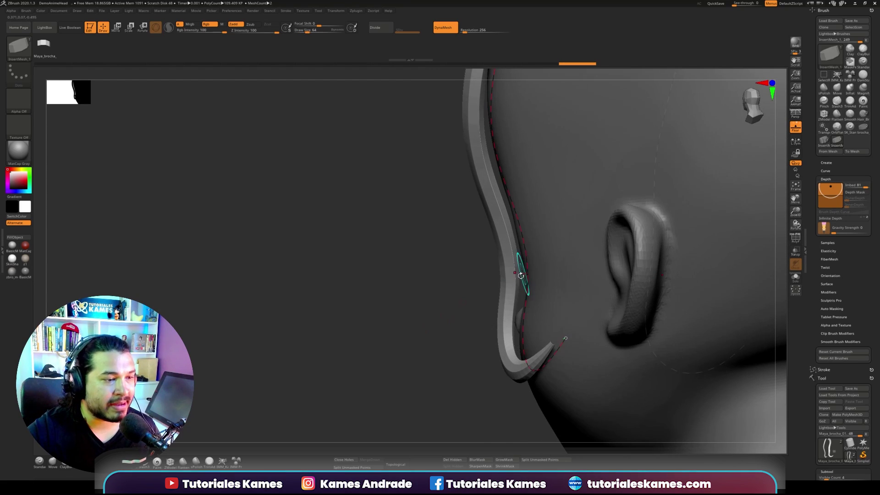
drag(428, 403, 452, 348)
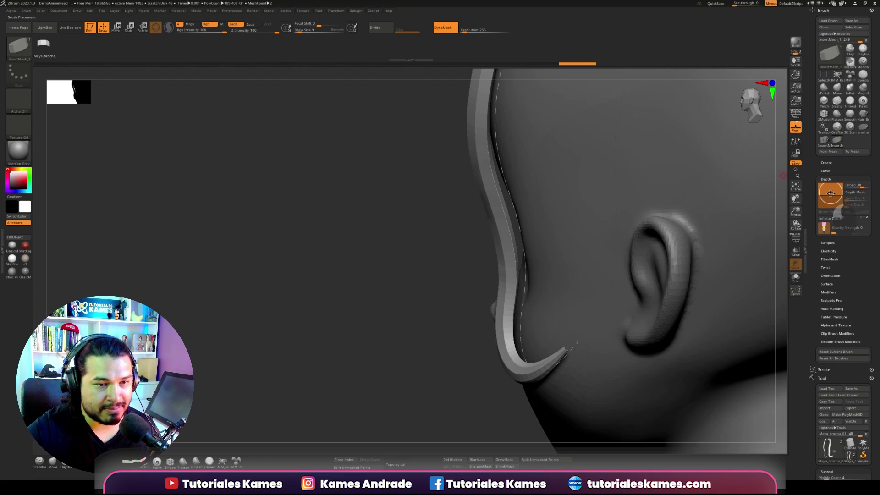
click(525, 268)
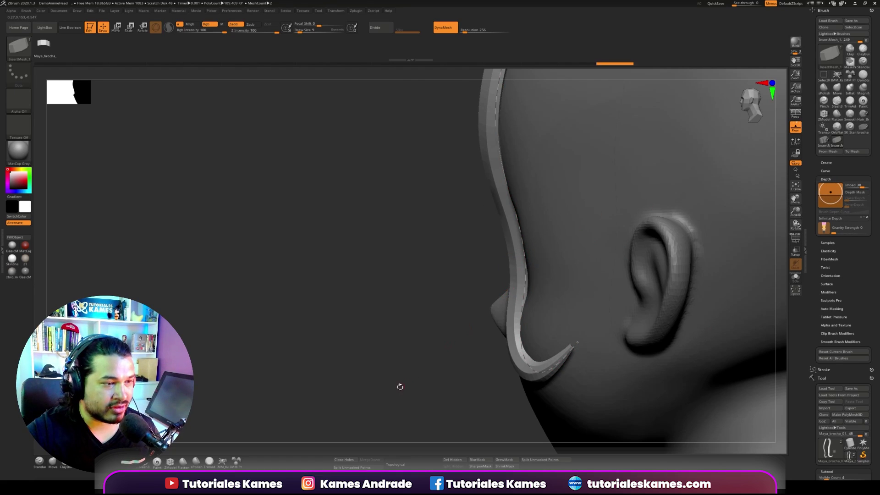
Lower the brush draw size to 21, then to 15.
mouse_move(400, 387)
mouse_down()
mouse_move(449, 376)
mouse_move(437, 376)
mouse_up()
mouse_move(507, 311)
alt+mouse_down()
mouse_move(542, 260)
mouse_move(704, 196)
mouse_move(714, 256)
mouse_move(730, 249)
mouse_move(665, 238)
mouse_move(688, 216)
mouse_move(522, 141)
mouse_move(572, 316)
alt+mouse_up()
key(s)
click(670, 242)
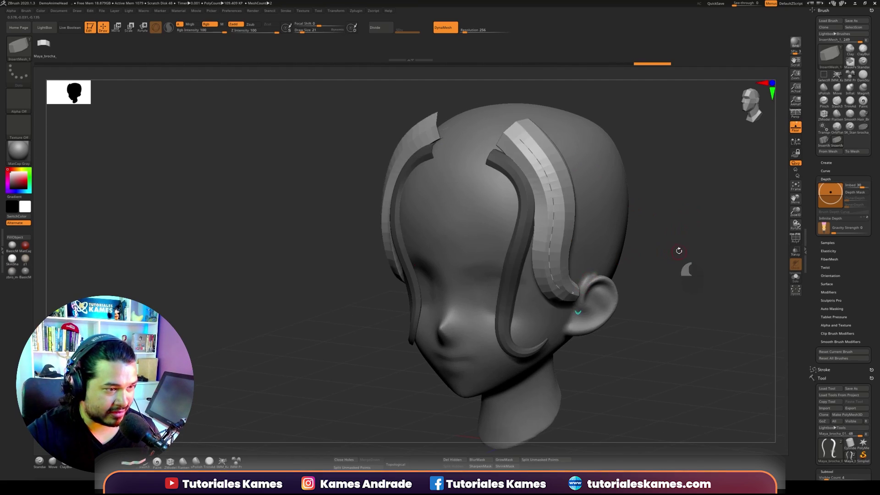
mouse_move(679, 251)
mouse_down()
mouse_move(697, 250)
mouse_move(675, 247)
mouse_up()
key(s)
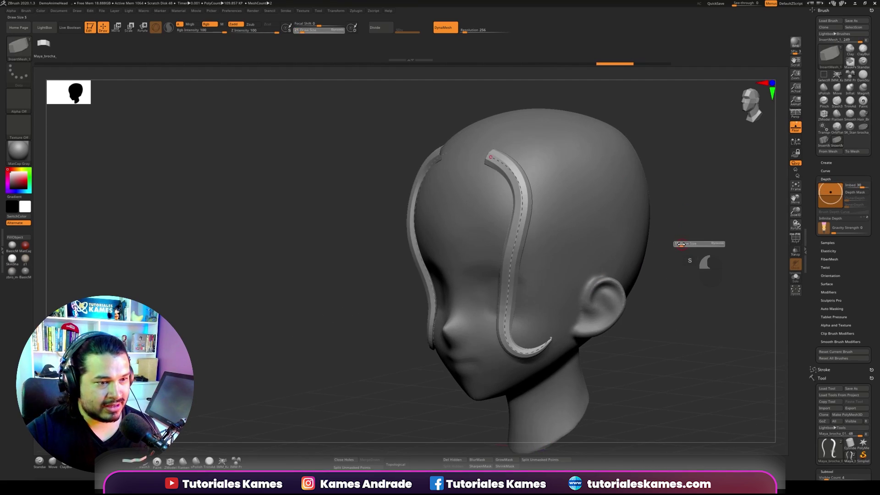
drag(682, 244, 666, 226)
Draw two new thin hair strips over the head beside the earlier ones.
drag(514, 136, 559, 302)
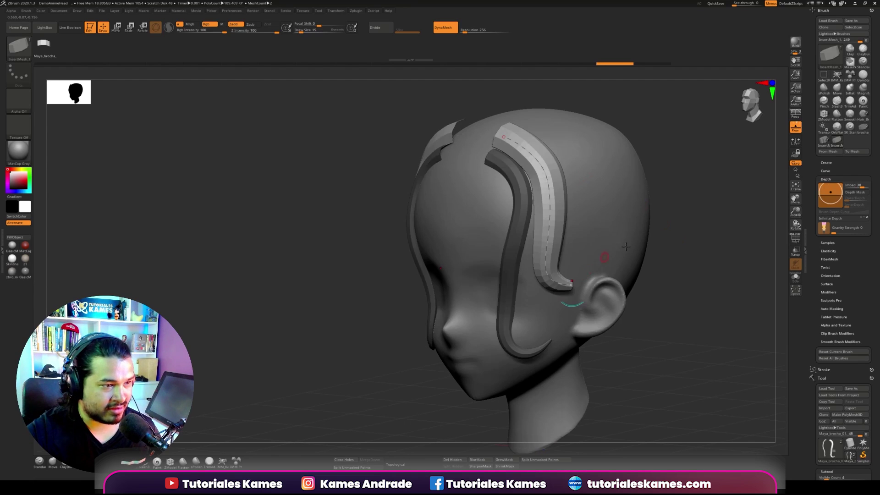
mouse_move(704, 250)
mouse_down()
mouse_move(675, 272)
mouse_move(669, 266)
mouse_up()
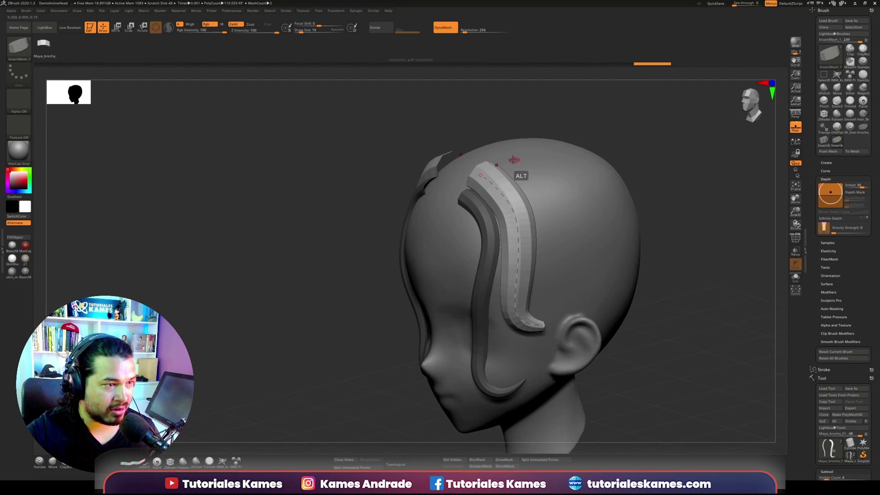
drag(514, 160, 566, 300)
drag(682, 262, 582, 177)
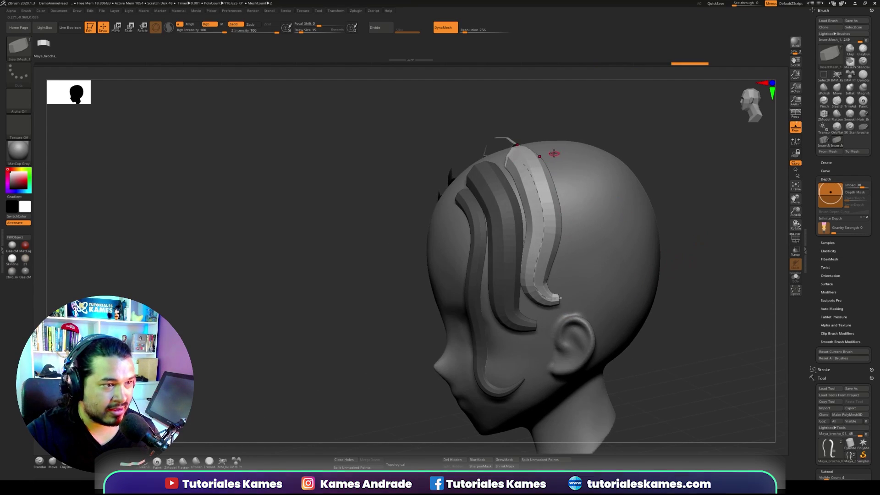
mouse_move(734, 284)
mouse_down()
mouse_move(727, 294)
mouse_move(693, 299)
mouse_move(683, 289)
mouse_move(738, 306)
mouse_move(637, 183)
mouse_up()
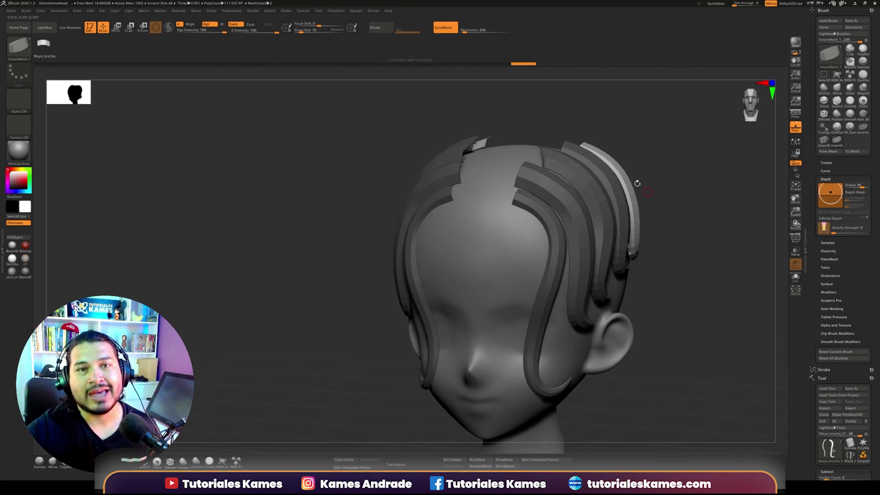
drag(682, 264, 674, 297)
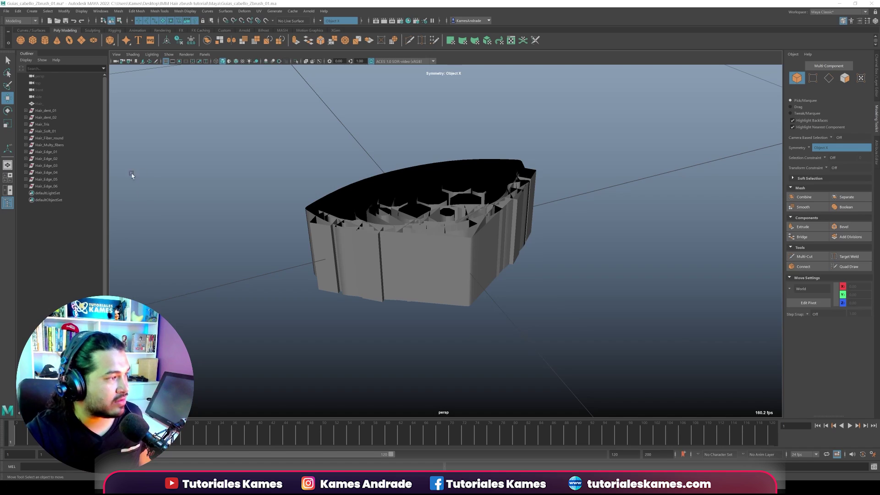
Move Hair_Edge_05, Hair_Edge_01 and Hair_Soft_01 up out of the hair cap.
click(48, 179)
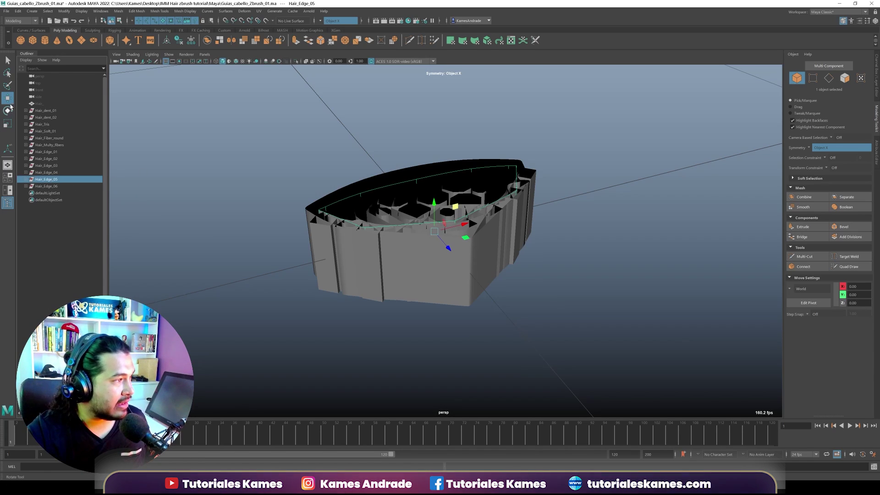
middle_drag(488, 171, 663, 98)
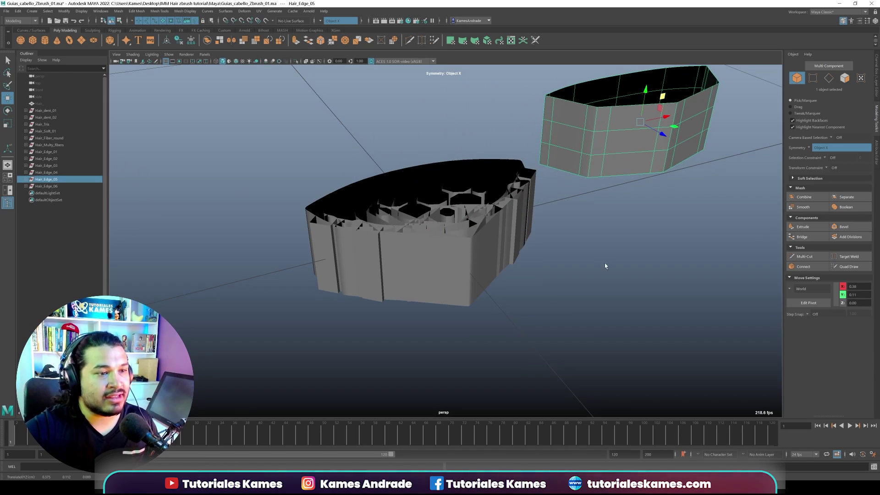
click(48, 152)
mouse_move(455, 209)
middle_down()
mouse_move(209, 106)
mouse_move(163, 130)
middle_up()
click(47, 133)
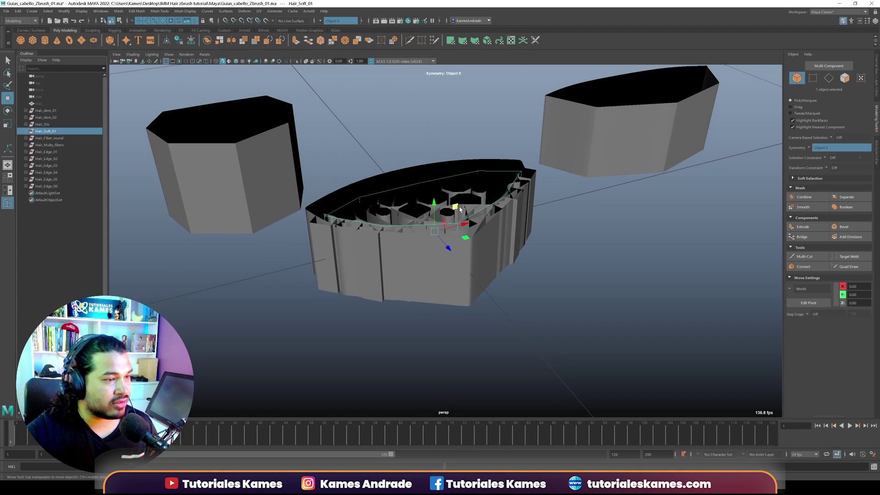
drag(460, 209, 458, 118)
mouse_move(571, 179)
alt+mouse_down()
mouse_move(537, 225)
mouse_move(549, 324)
mouse_move(550, 250)
alt+mouse_up()
alt+right_drag(550, 249, 502, 246)
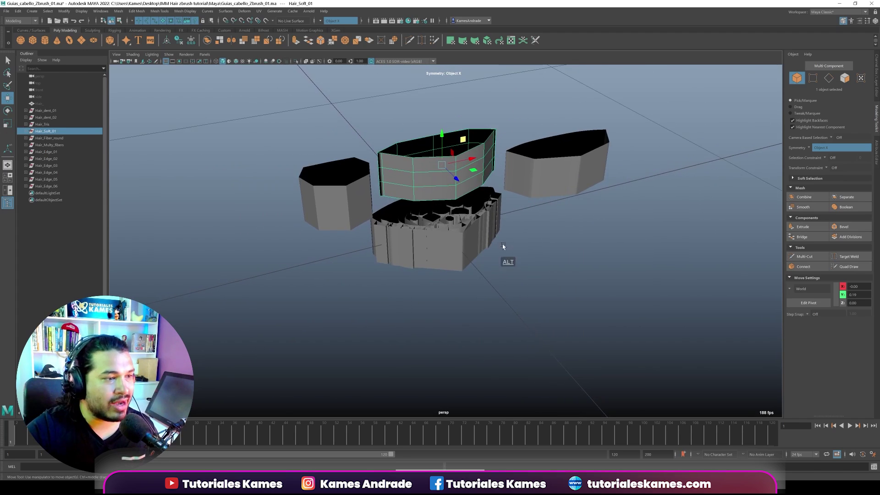
alt+drag(502, 247, 534, 253)
Move Hair_Fiber_round and Hair_Multy_fibers out of the hair cap as well.
click(46, 152)
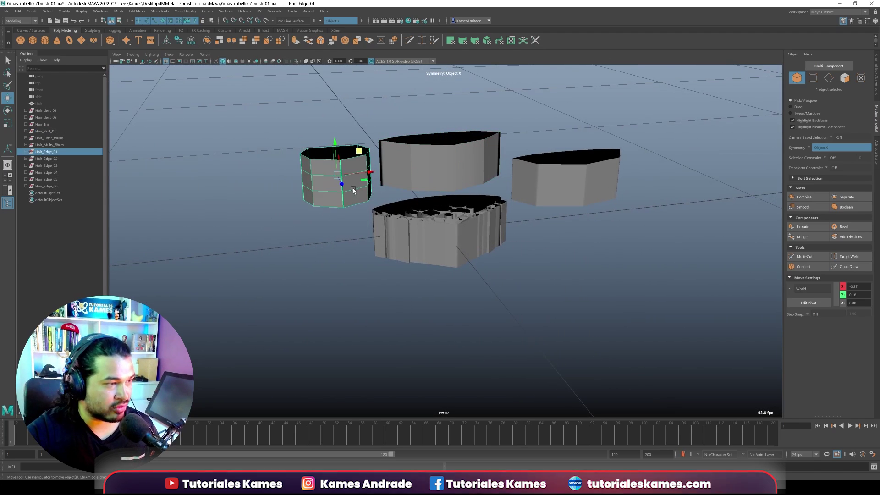
click(33, 180)
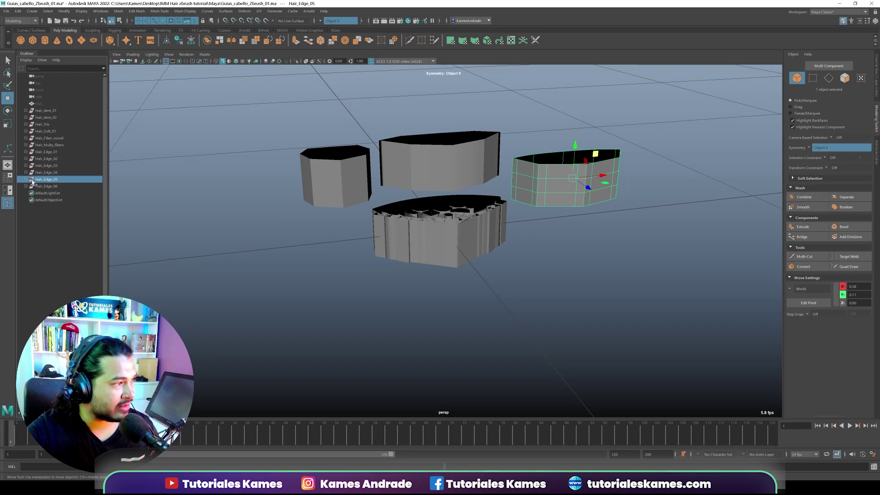
click(43, 124)
key(Down)
key(Down)
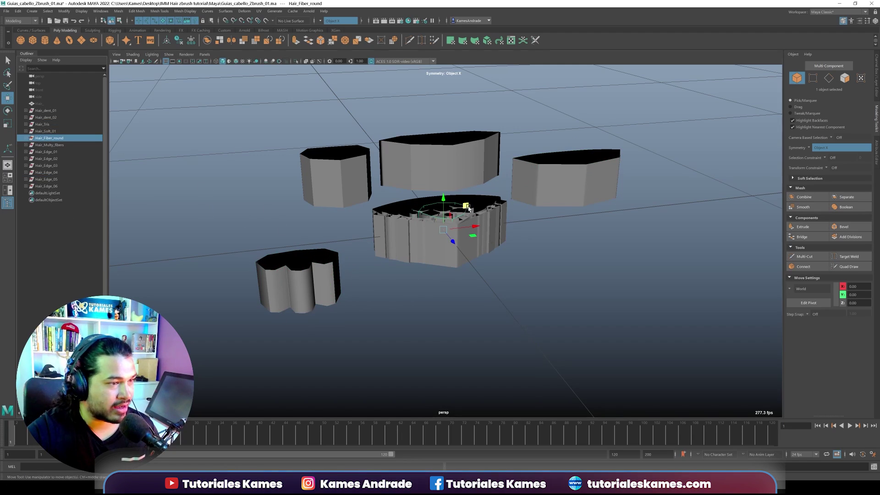
drag(449, 213, 586, 239)
click(50, 145)
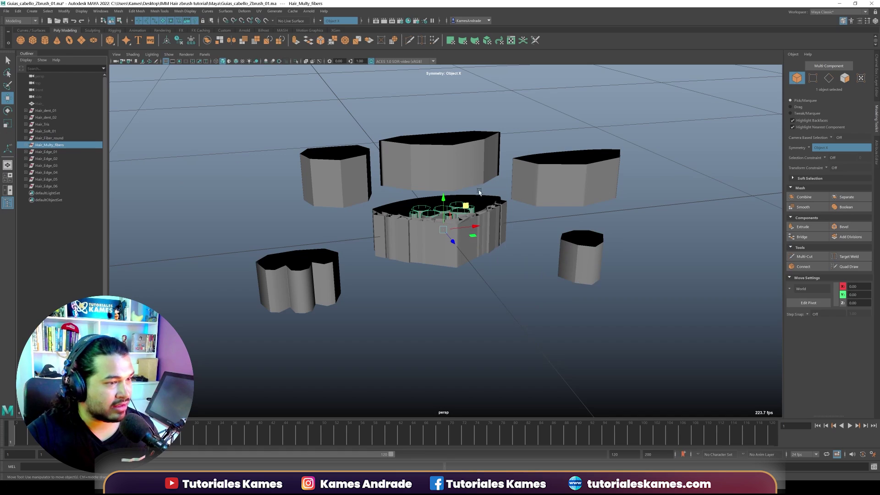
drag(466, 207, 545, 103)
mouse_move(662, 92)
alt+mouse_down()
mouse_move(642, 132)
mouse_move(554, 130)
mouse_move(617, 173)
alt+mouse_up()
alt+right_drag(617, 173, 608, 160)
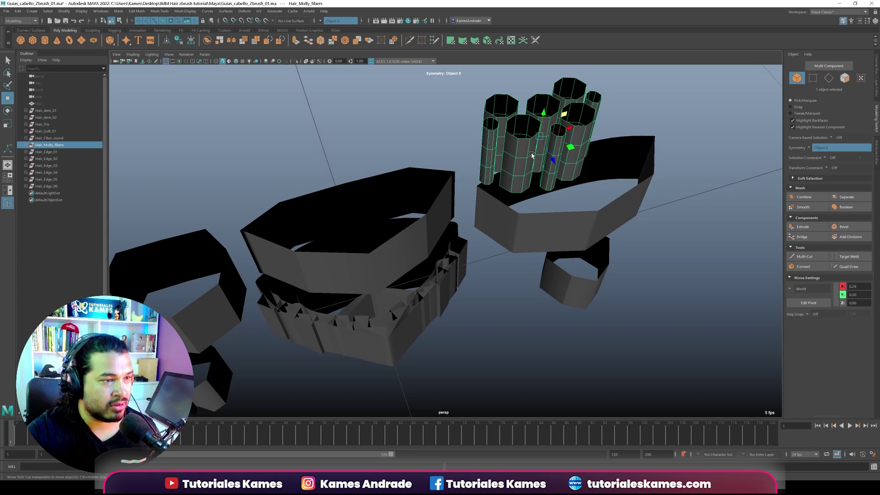
Select the tube-shaped guide group under Hair_Multy_fibers and zoom out over all guides.
click(26, 145)
click(50, 159)
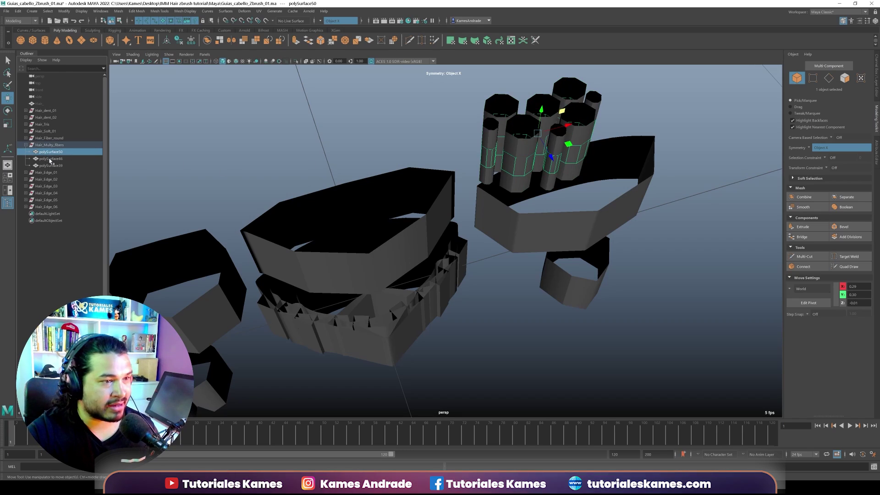
click(52, 166)
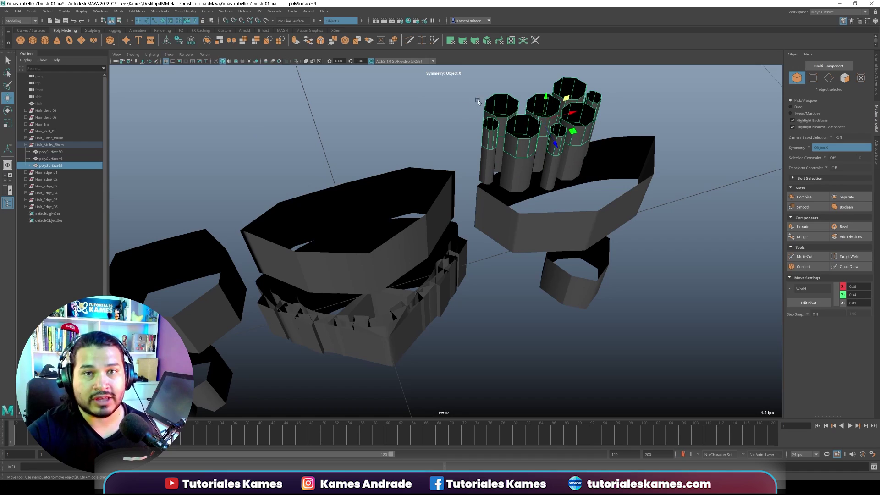
alt+drag(636, 129, 639, 122)
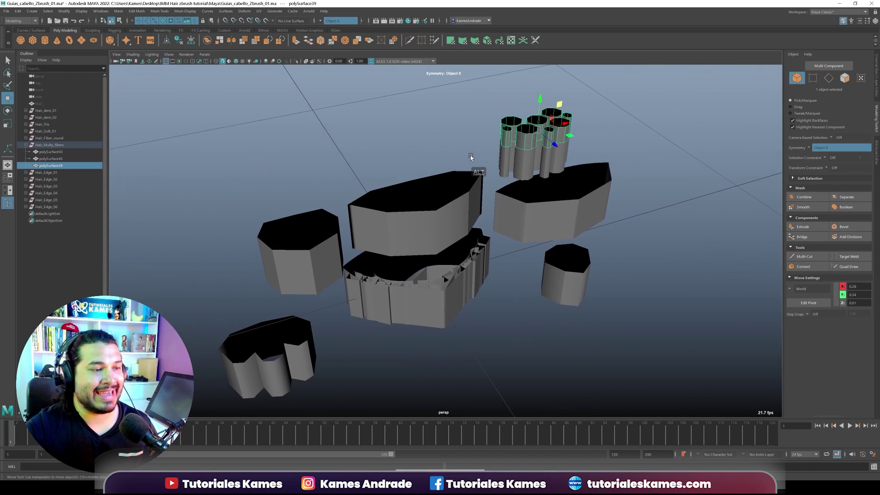
alt+right_drag(633, 122, 519, 153)
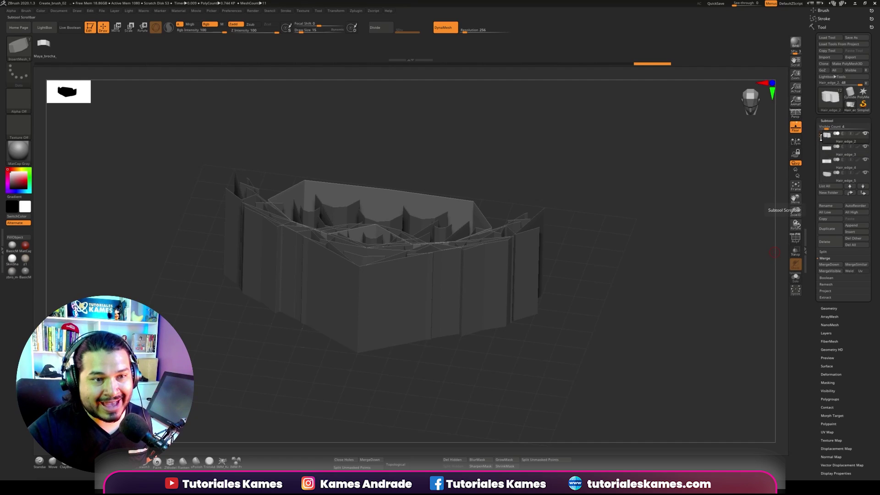
View the four hair_edge subtool strips from the front and bring up the Brush palette.
mouse_move(820, 136)
mouse_down()
mouse_move(820, 161)
mouse_move(819, 140)
mouse_up()
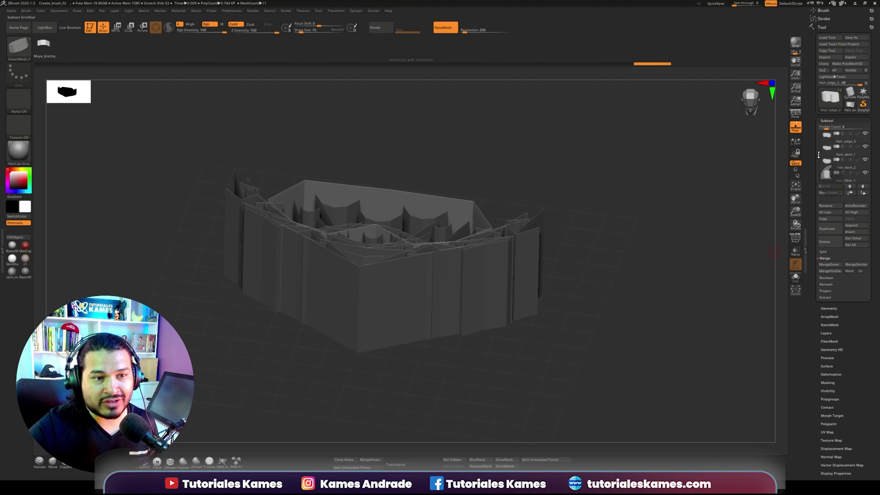
drag(819, 155, 819, 133)
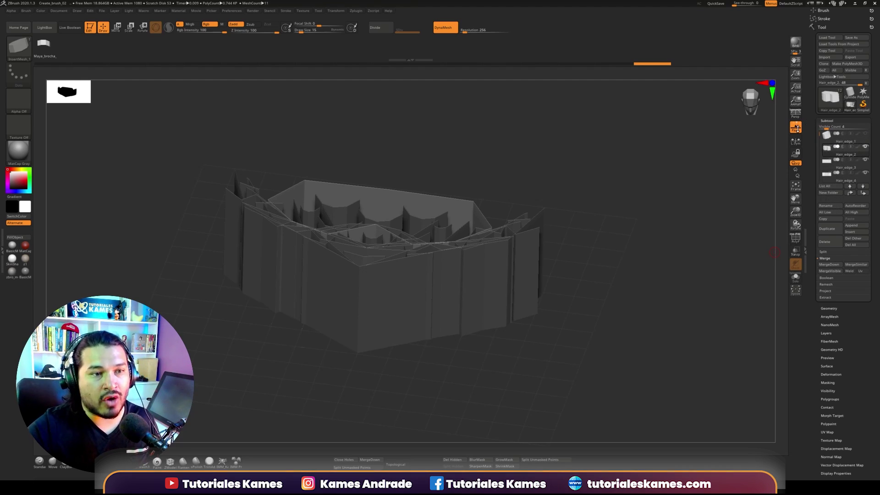
mouse_move(635, 281)
shift+mouse_down()
mouse_move(639, 305)
mouse_move(615, 242)
mouse_move(642, 238)
shift+mouse_up()
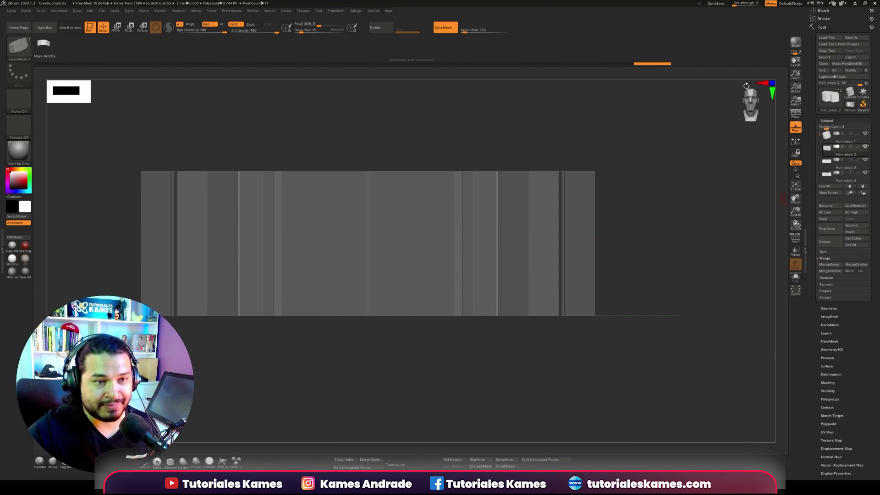
alt+drag(604, 225, 621, 222)
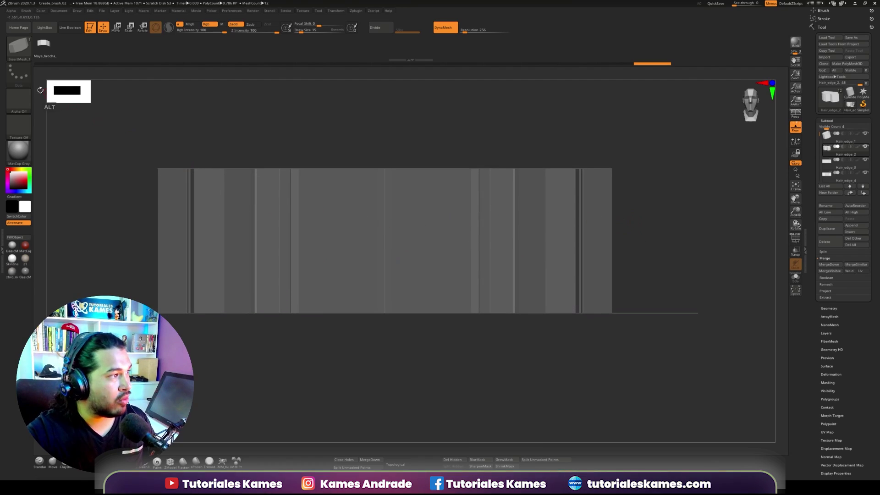
click(18, 47)
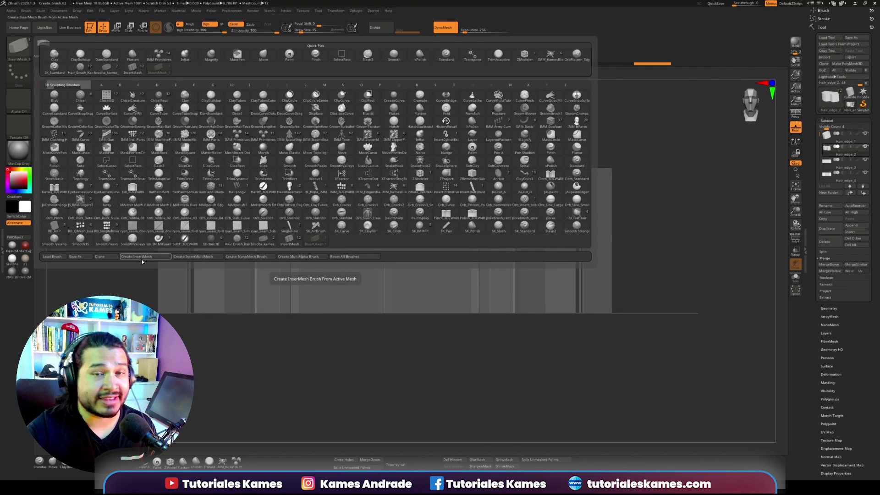
Create an InsertMultiMesh brush from the four hair_edge subtools, then return to front view.
click(197, 256)
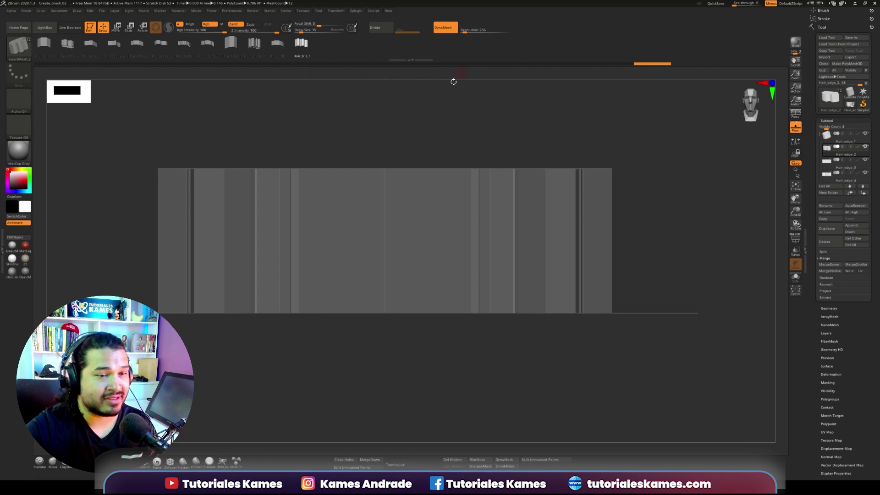
mouse_move(687, 213)
mouse_down()
mouse_move(694, 240)
mouse_move(686, 205)
mouse_move(677, 224)
mouse_move(658, 218)
mouse_move(665, 234)
mouse_up()
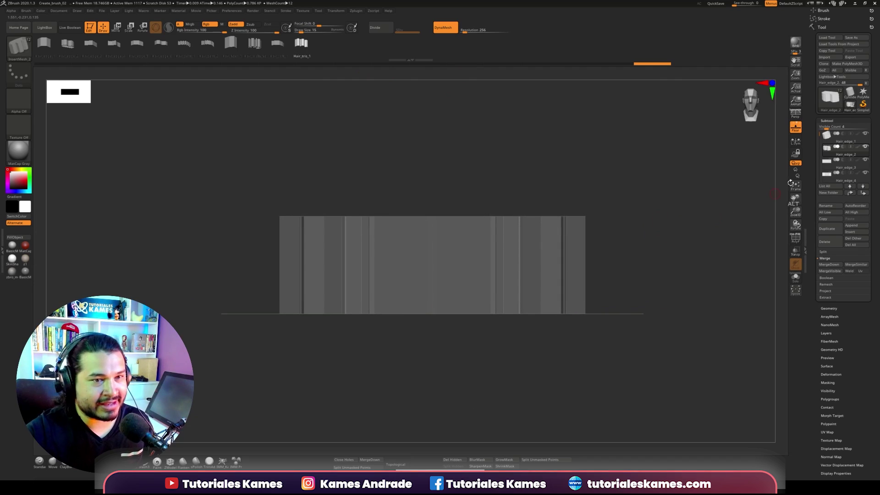
click(824, 11)
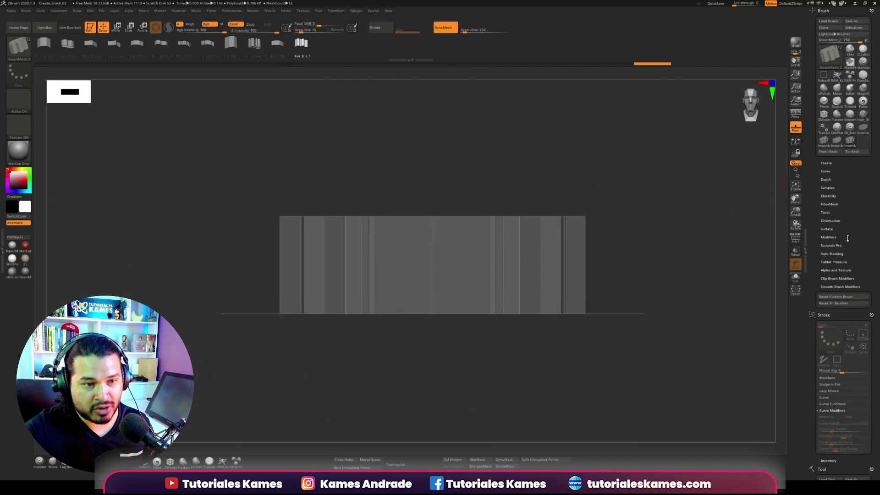
click(832, 239)
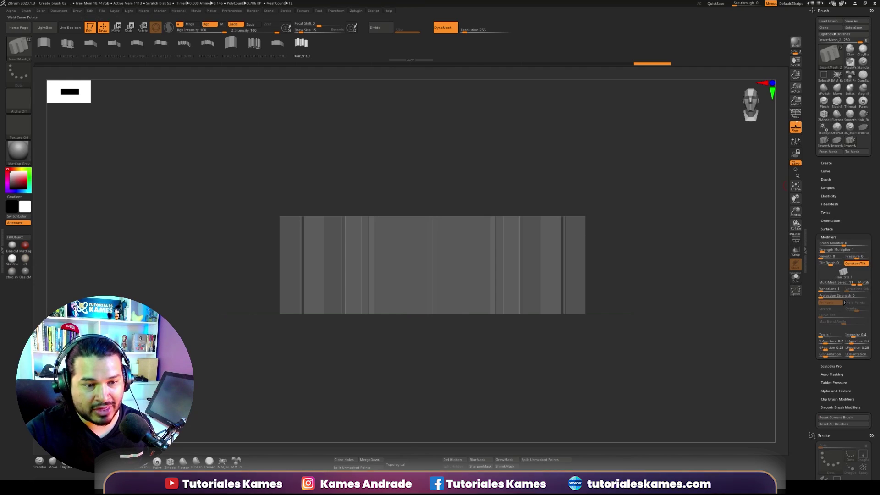
click(824, 10)
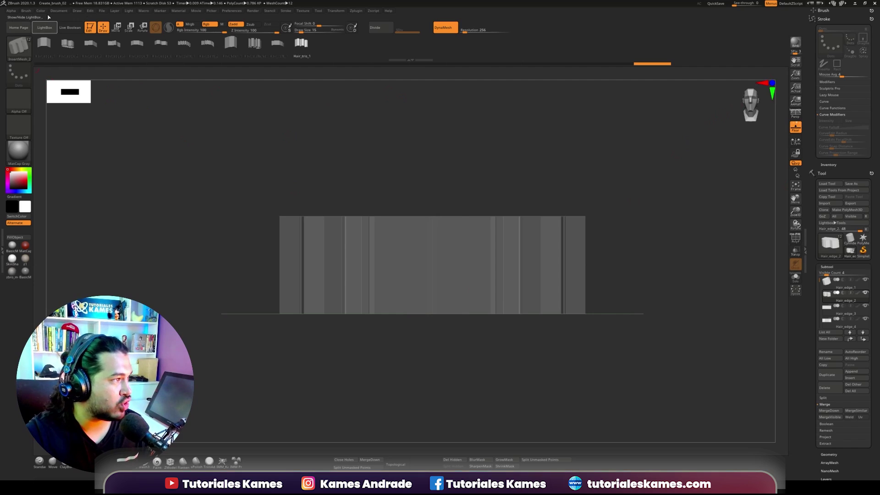
Save the brush as preset 'brocha kames_test' in the IMM_HairKames folder.
click(22, 46)
click(25, 50)
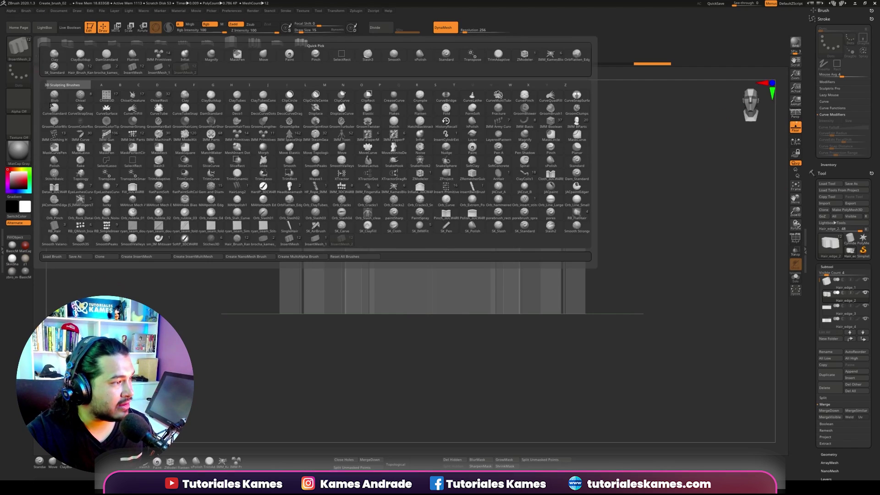
click(83, 260)
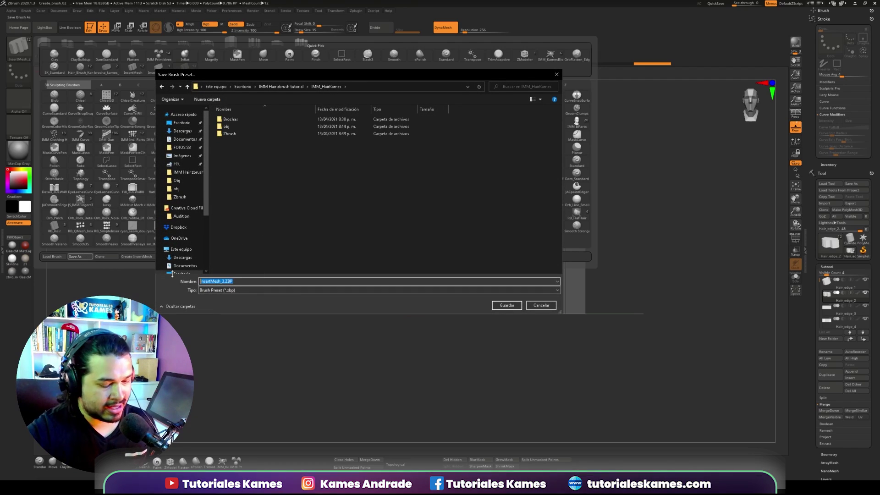
text(broic)
key(BackSpace)
key(BackSpace)
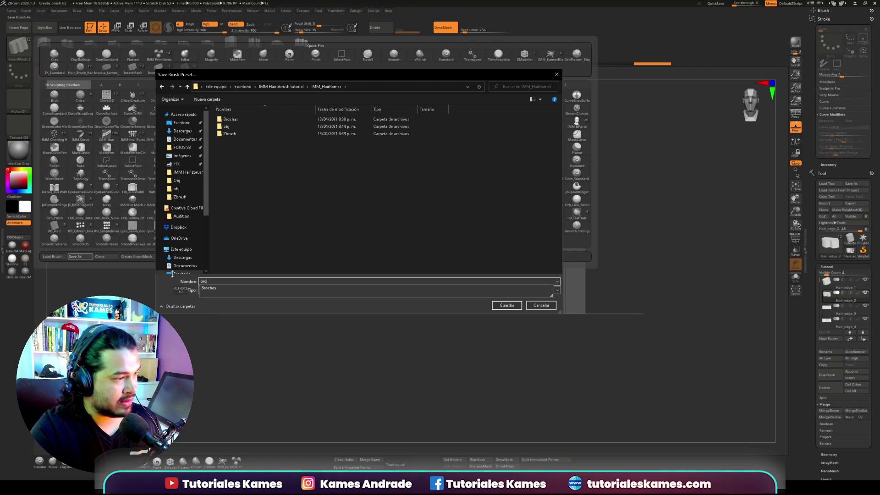
text(cha kames_test)
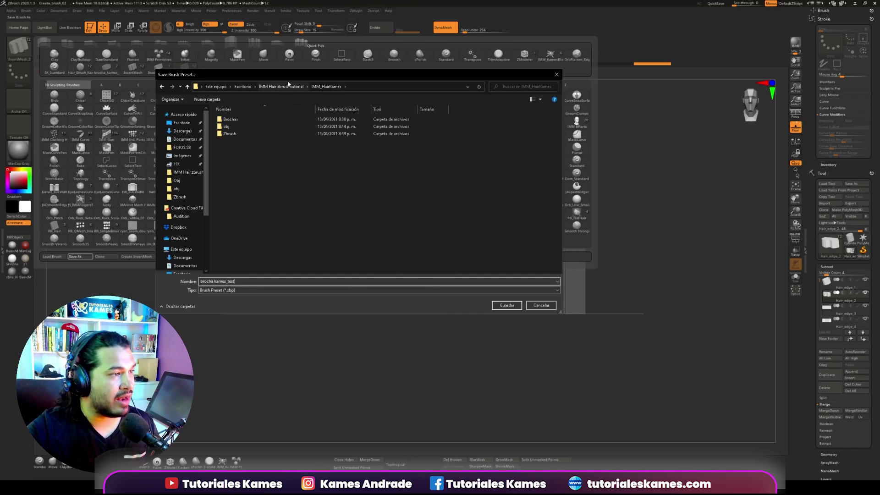
click(513, 306)
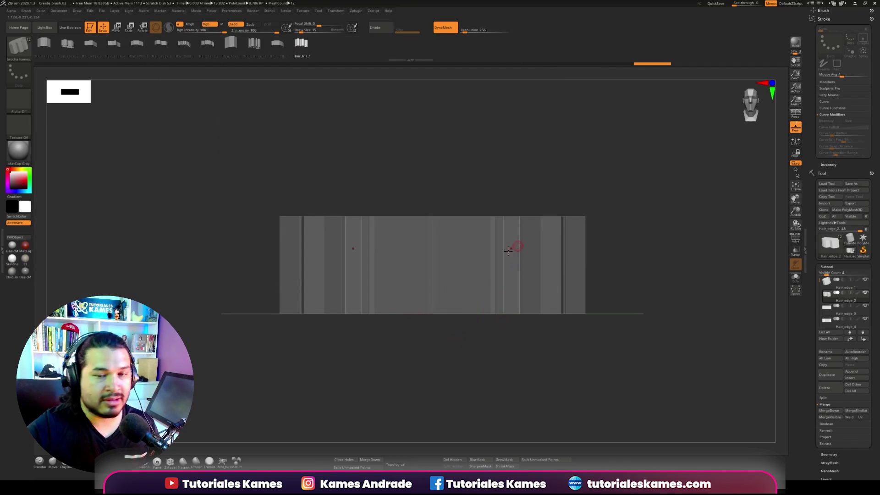
Select the saved brocha kames brush from the 3D Sculpting Brushes grid.
click(20, 48)
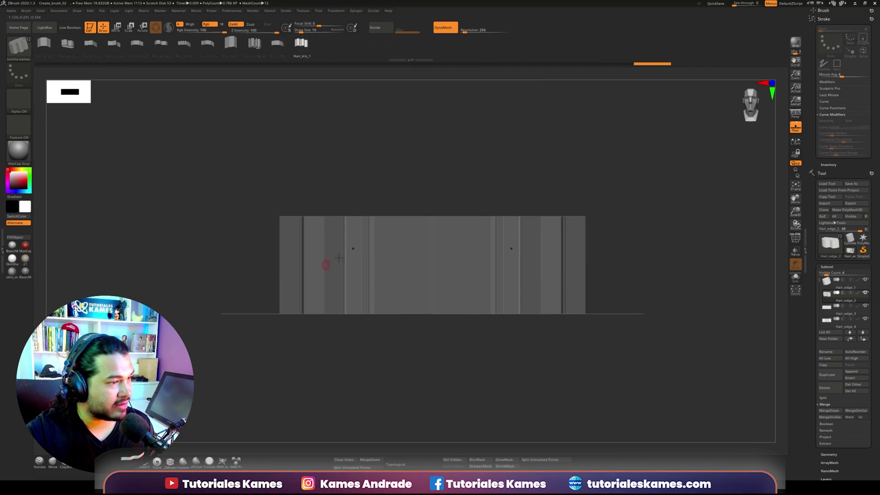
click(18, 53)
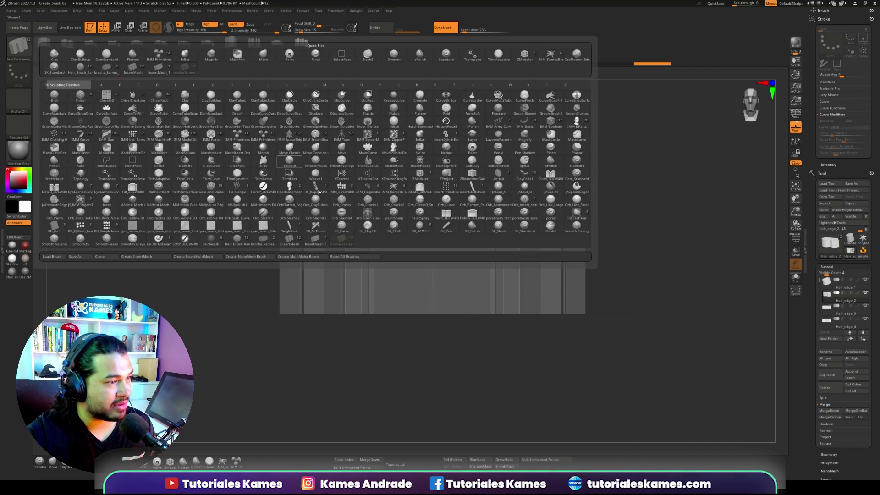
click(344, 239)
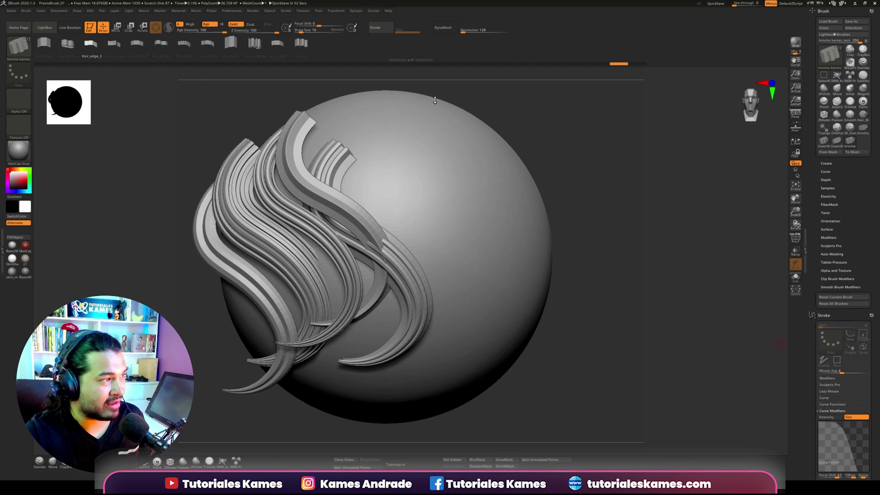
Draw curved brocha kames hair strips across the sphere, rotating the view between strokes.
drag(555, 133, 569, 153)
mouse_move(418, 133)
mouse_down()
mouse_move(454, 250)
mouse_move(480, 210)
mouse_up()
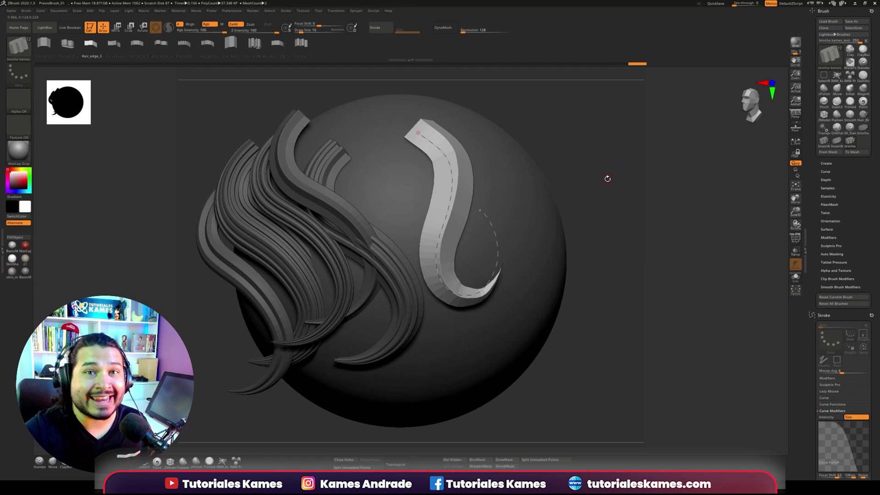
mouse_move(568, 189)
mouse_down()
mouse_move(621, 232)
mouse_move(550, 161)
mouse_up()
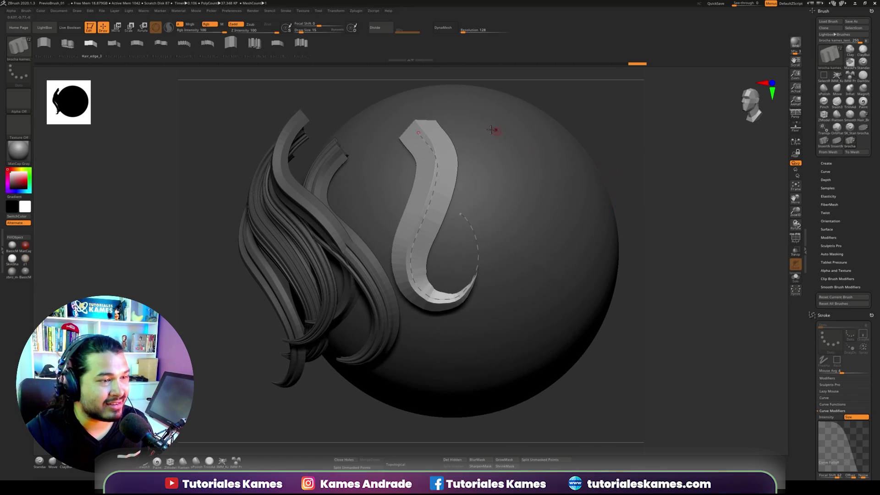
mouse_move(492, 130)
mouse_down()
mouse_move(570, 334)
mouse_move(521, 260)
mouse_up()
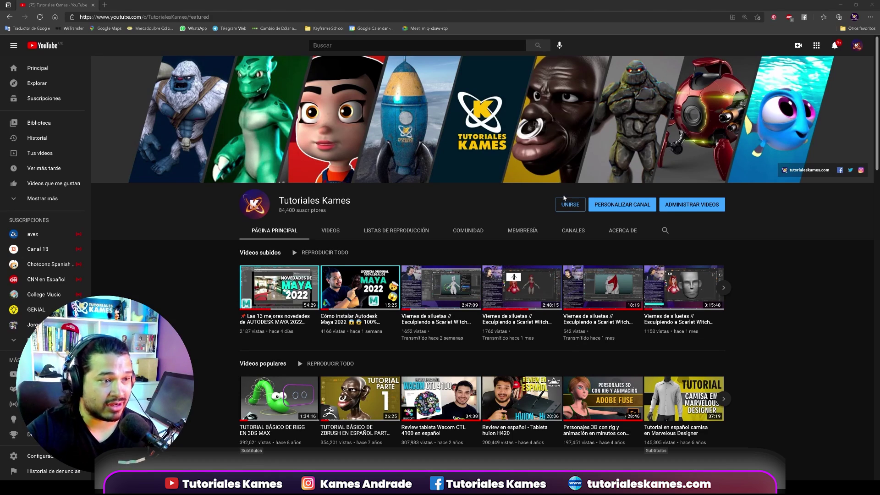
Open the channel's Membresía dialog via the UNIRSE button.
click(573, 206)
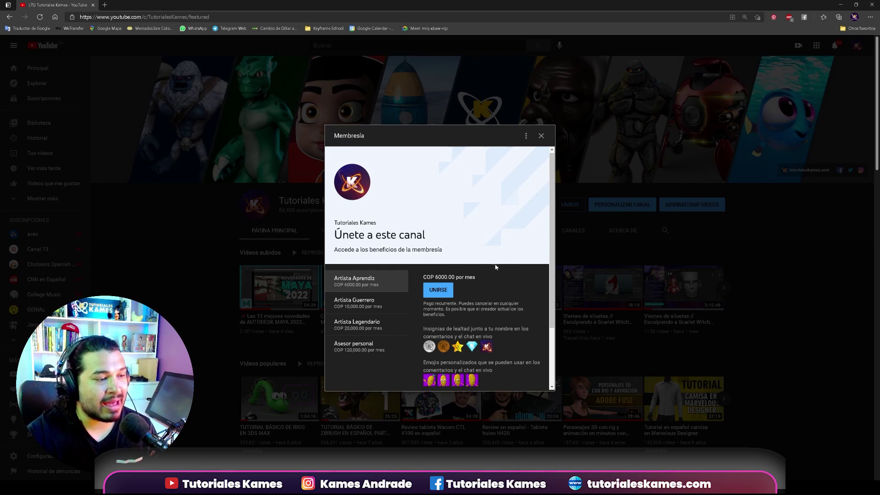
Scroll the membership list and view the Artista Guerrero tier at COP 10,000.00 monthly.
drag(556, 237, 554, 279)
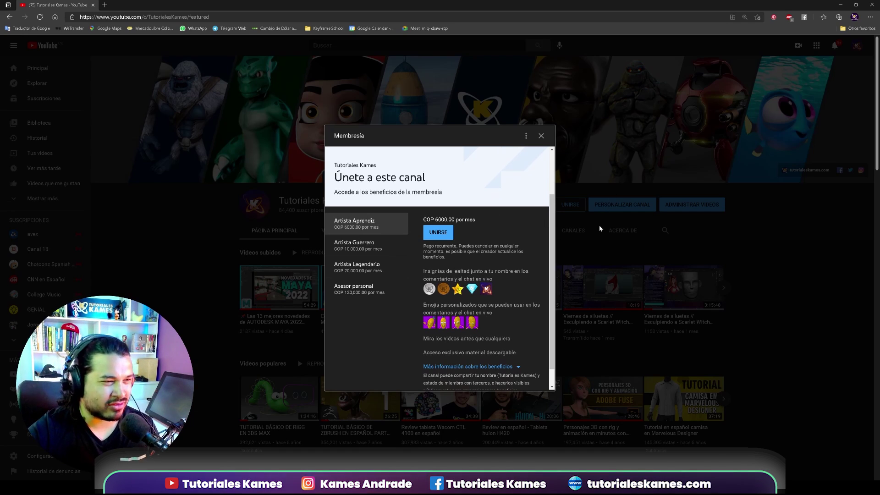
drag(555, 225, 553, 241)
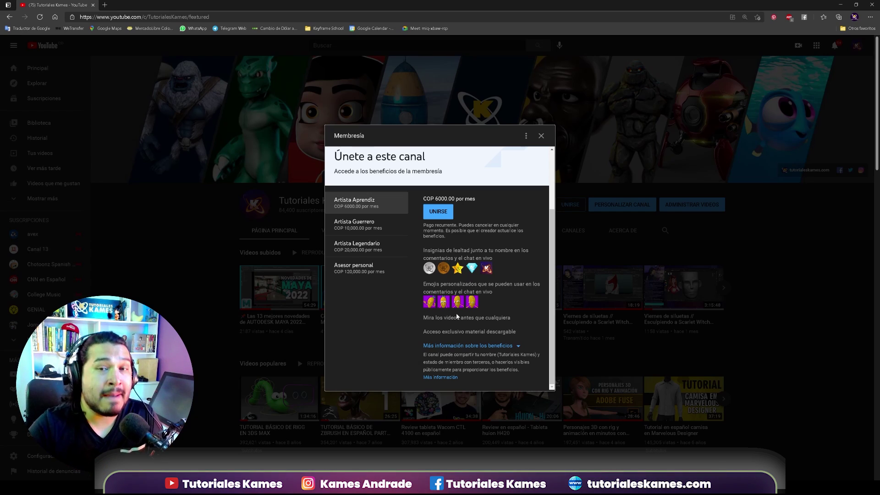
click(372, 222)
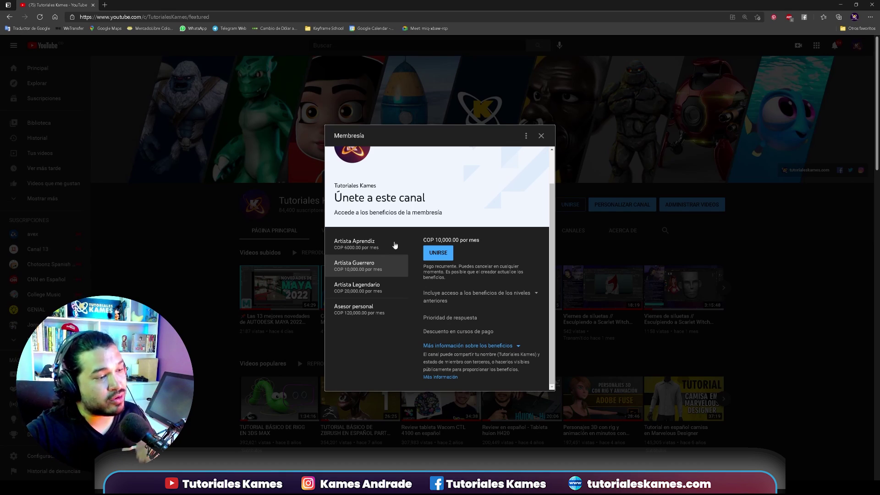
View the Artista Legendario tier details at COP 20,000.00 monthly.
click(379, 285)
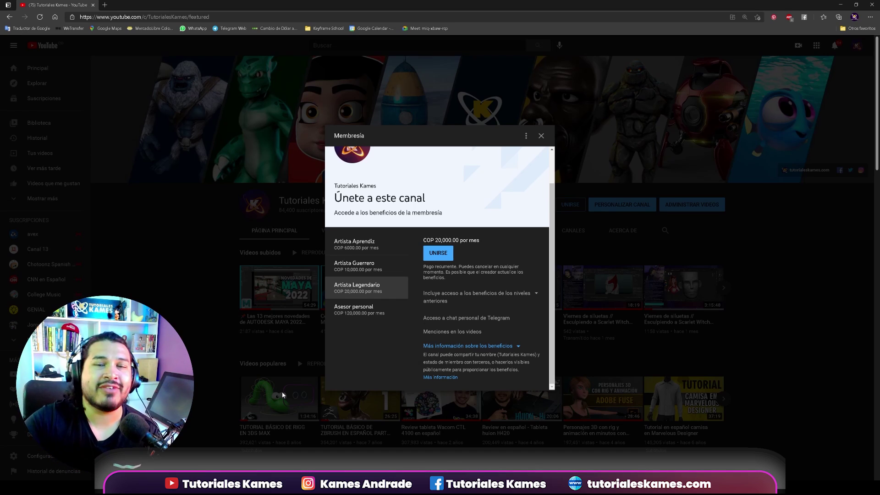
View the Asesor personal tier details at COP 120,000.00 monthly.
click(378, 316)
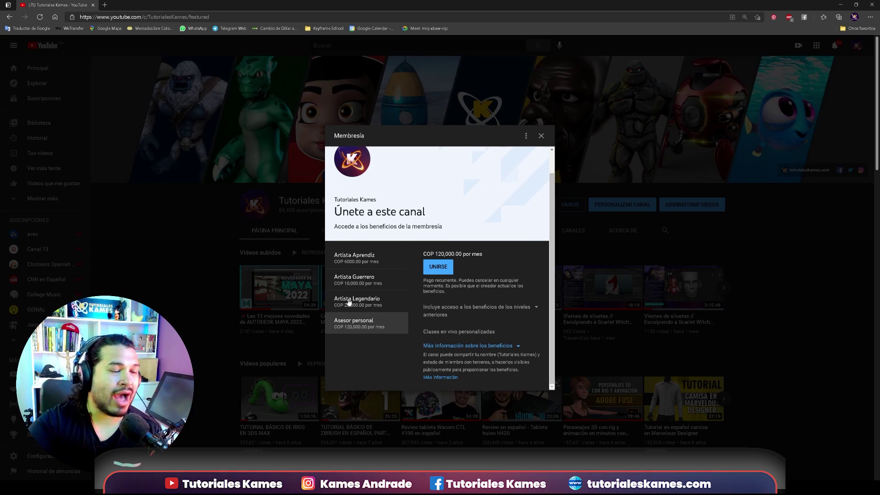